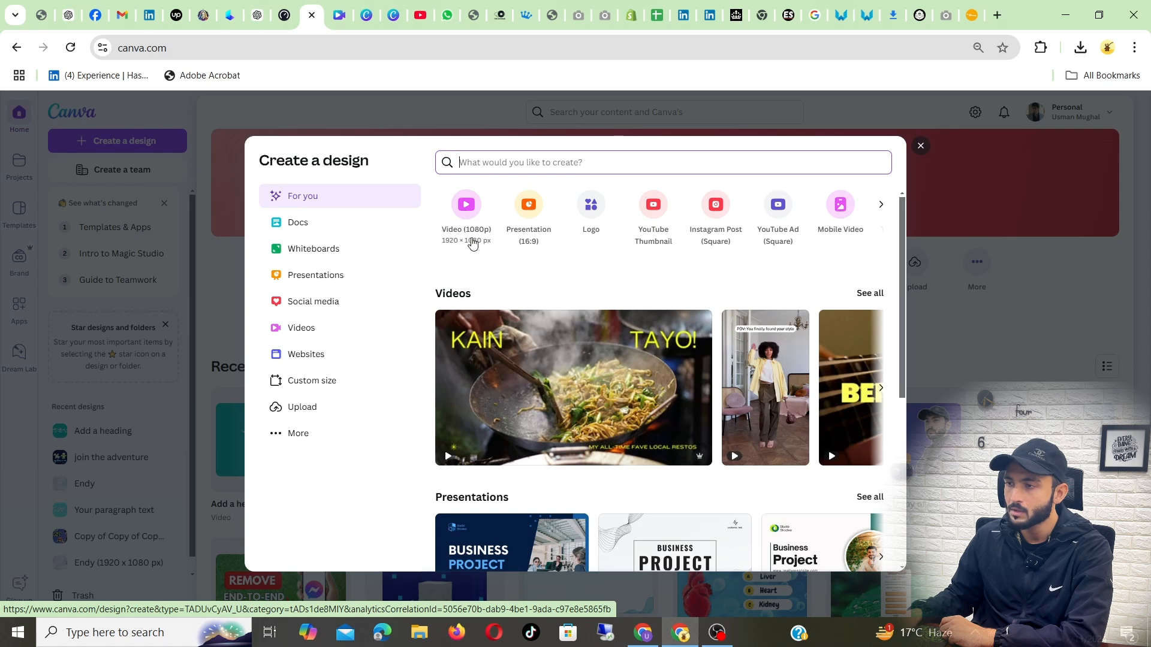
- Create a blank Video (1080p) design and search the photo library for "beach sand drone shoot"
{"action": "left_click", "coordinate": [467, 205]}
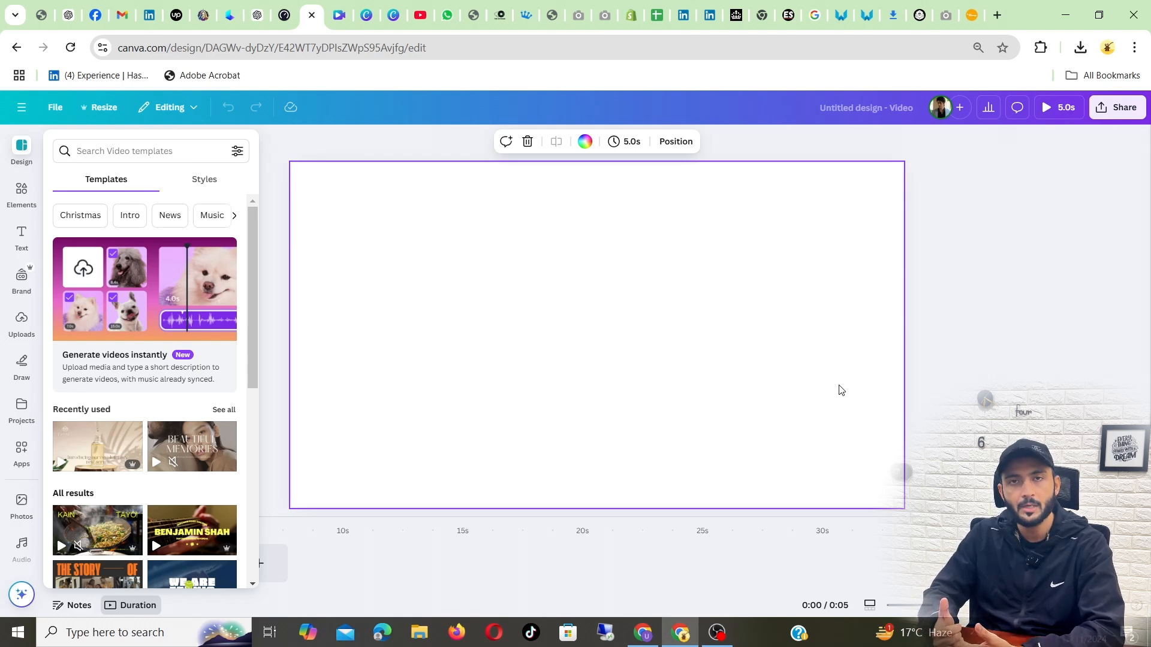
{"action": "left_click", "coordinate": [19, 504]}
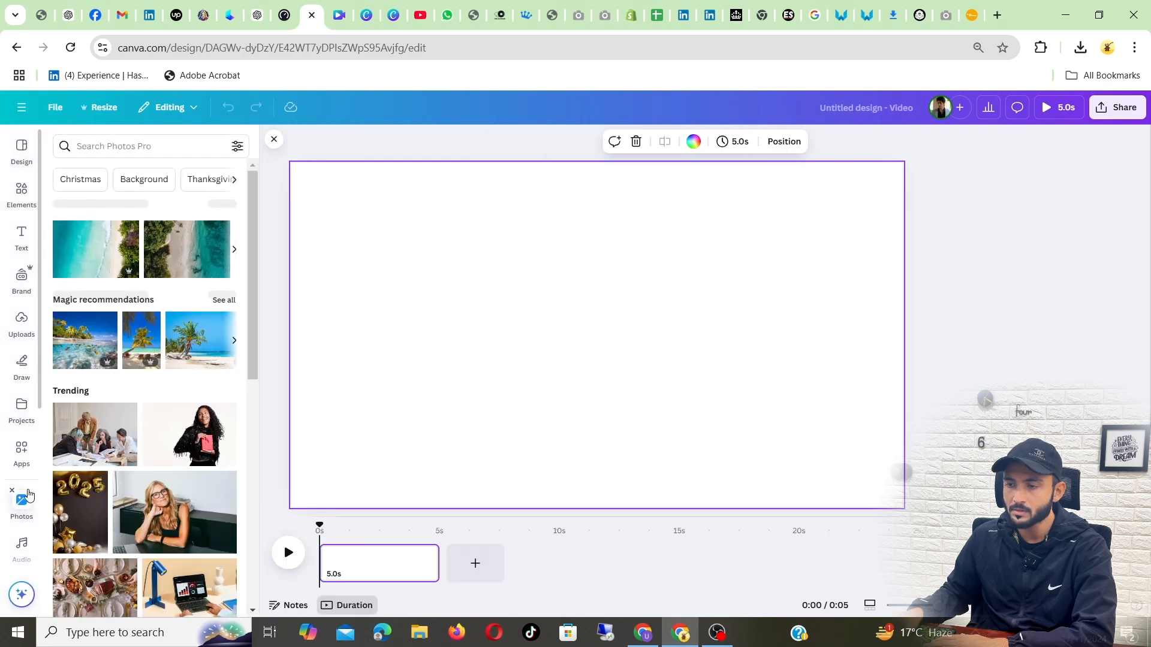
{"action": "left_click", "coordinate": [110, 147]}
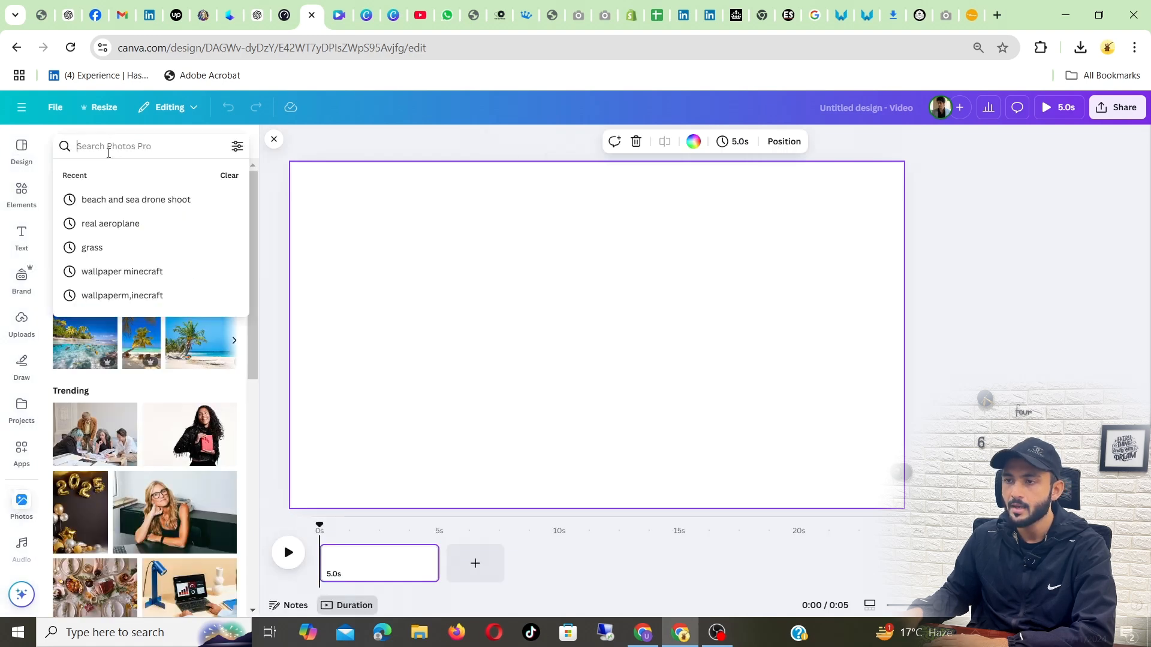
{"action": "type", "text": "bea"}
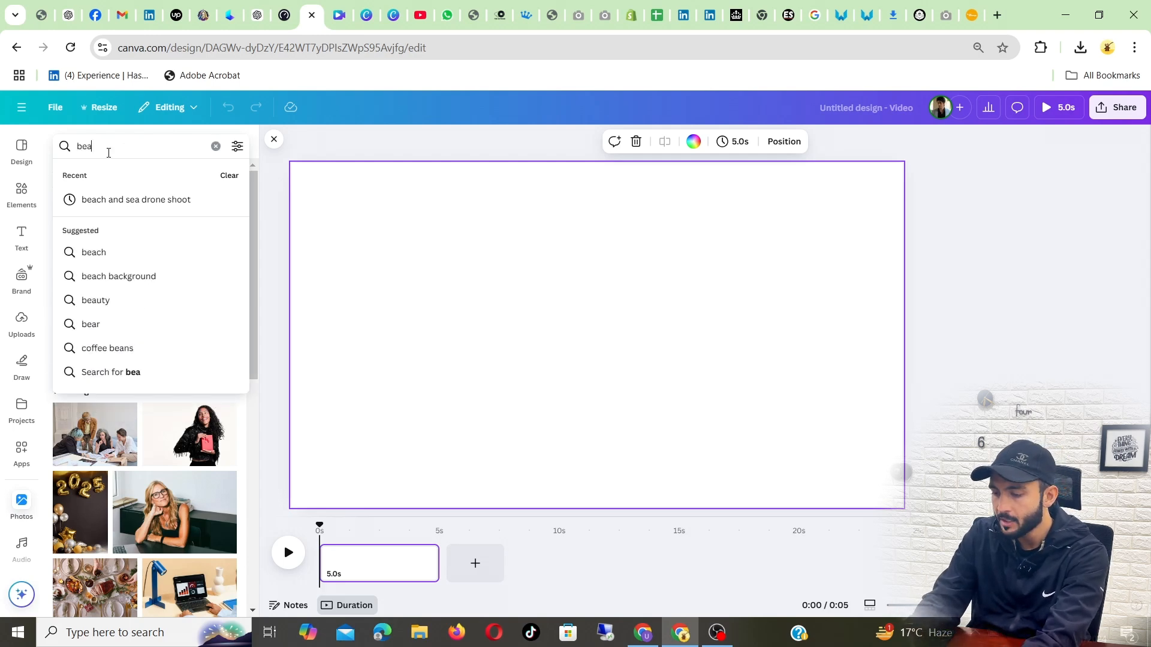
{"action": "type", "text": "ch sa"}
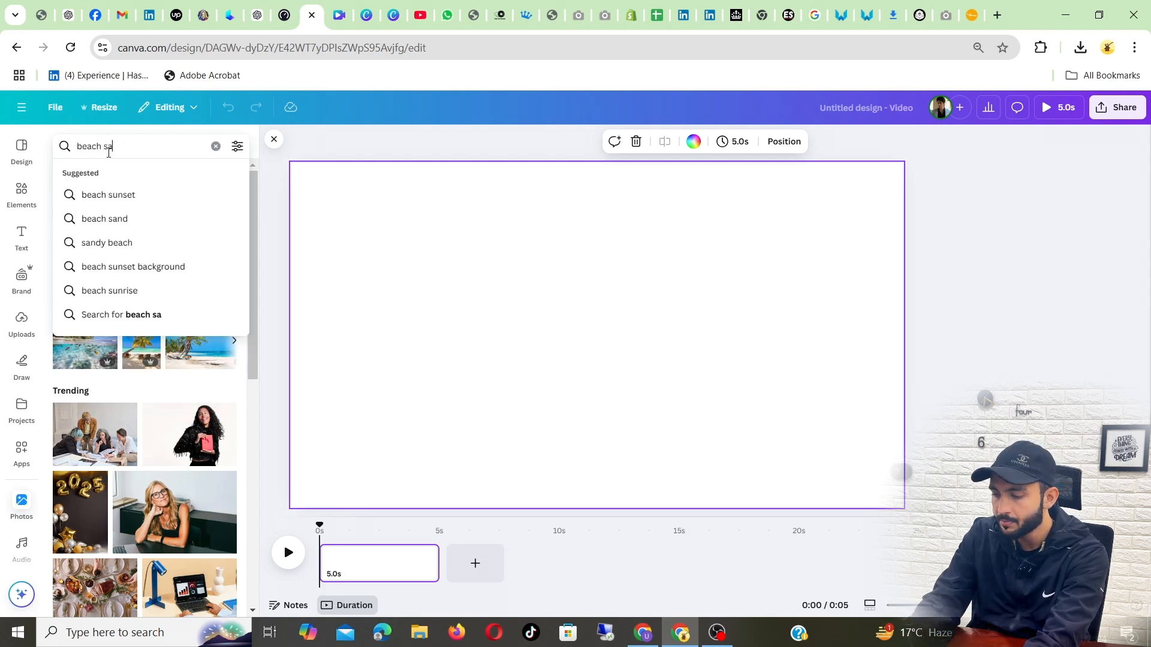
{"action": "type", "text": "nd drone"}
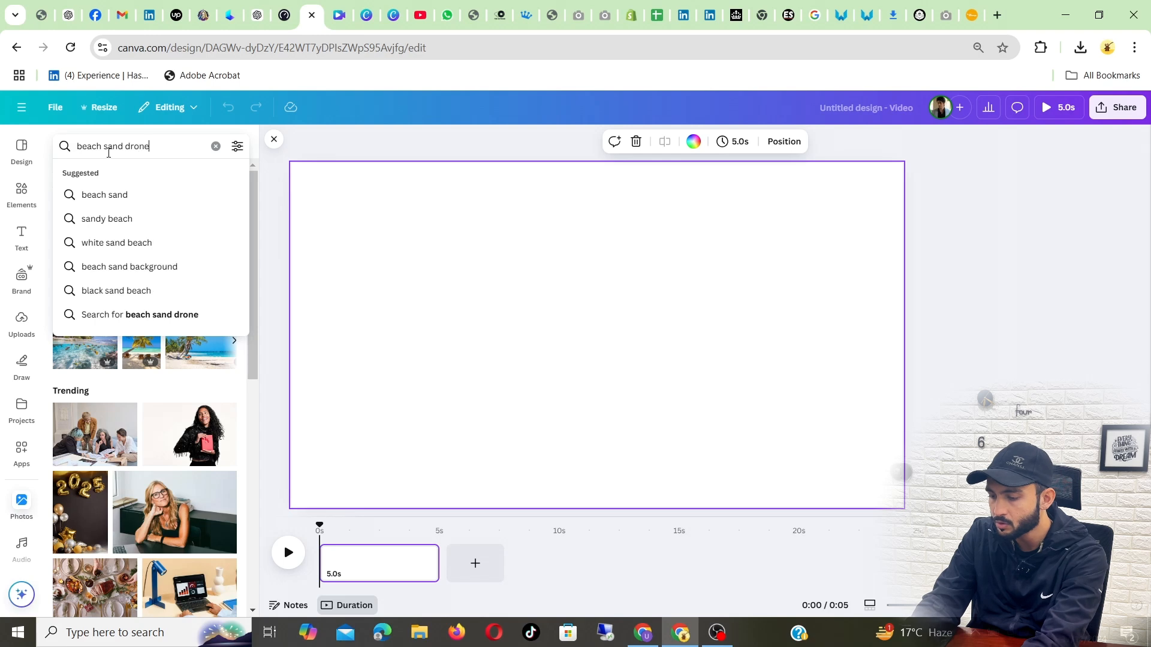
{"action": "type", "text": " shoot"}
{"action": "key", "text": "Return"}
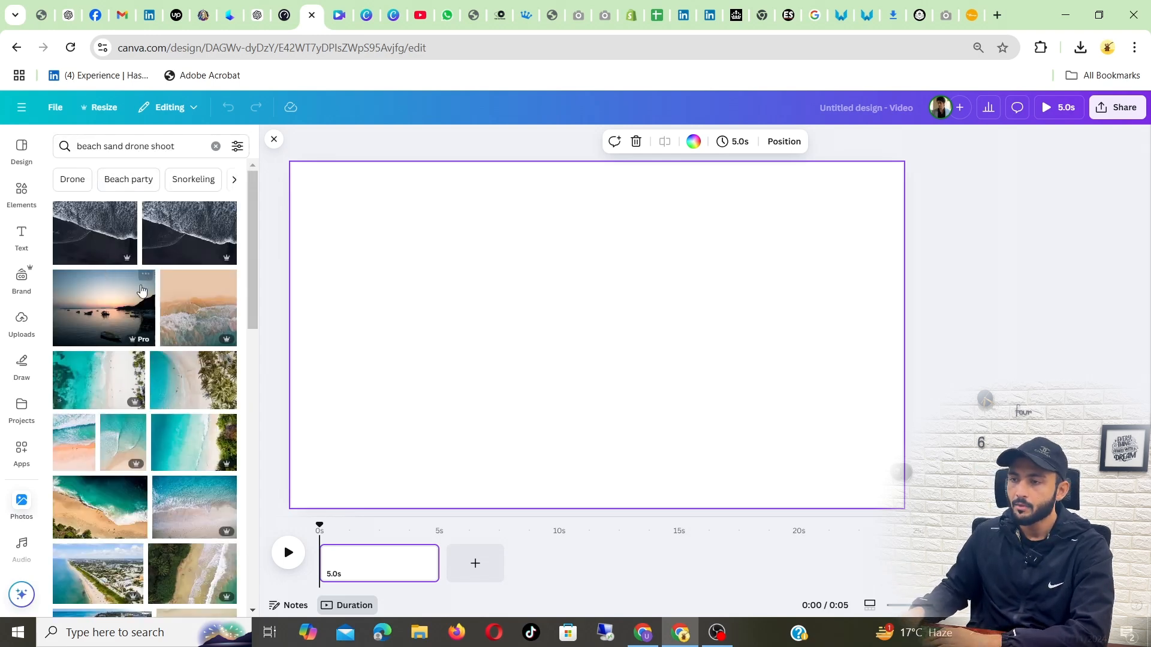
- Add aerial beach photos from the results to the page, including the palm-road beach and the forest-edged shoreline
{"action": "scroll", "coordinate": [142, 291], "scroll_direction": "down", "scroll_amount": 3}
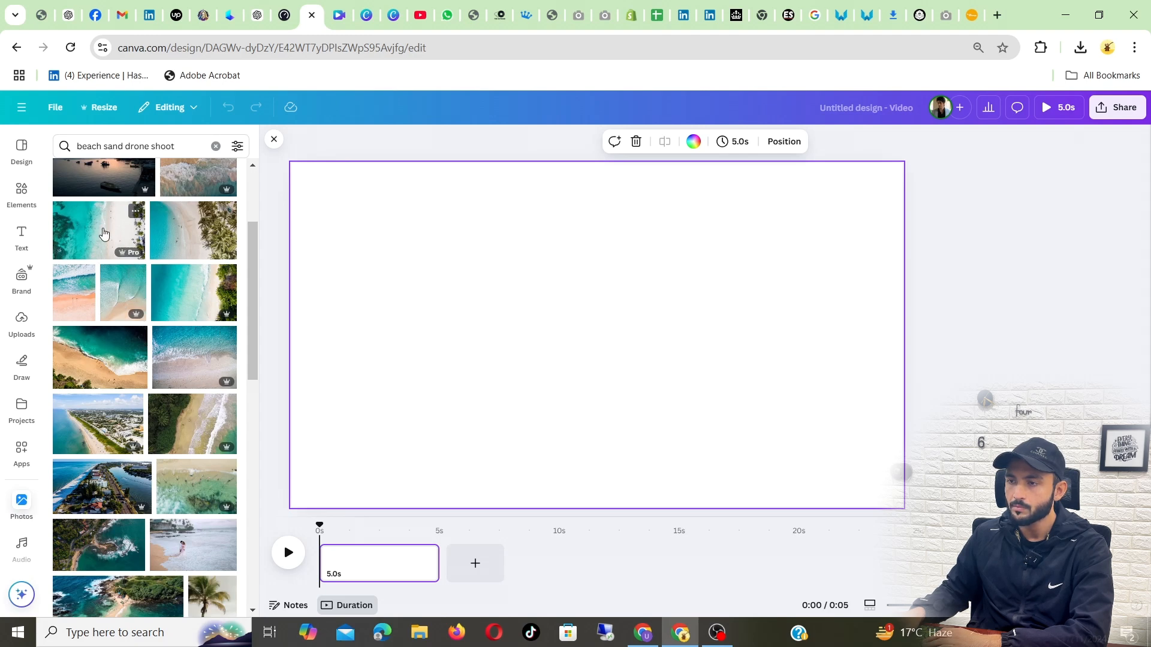
{"action": "left_click", "coordinate": [198, 230]}
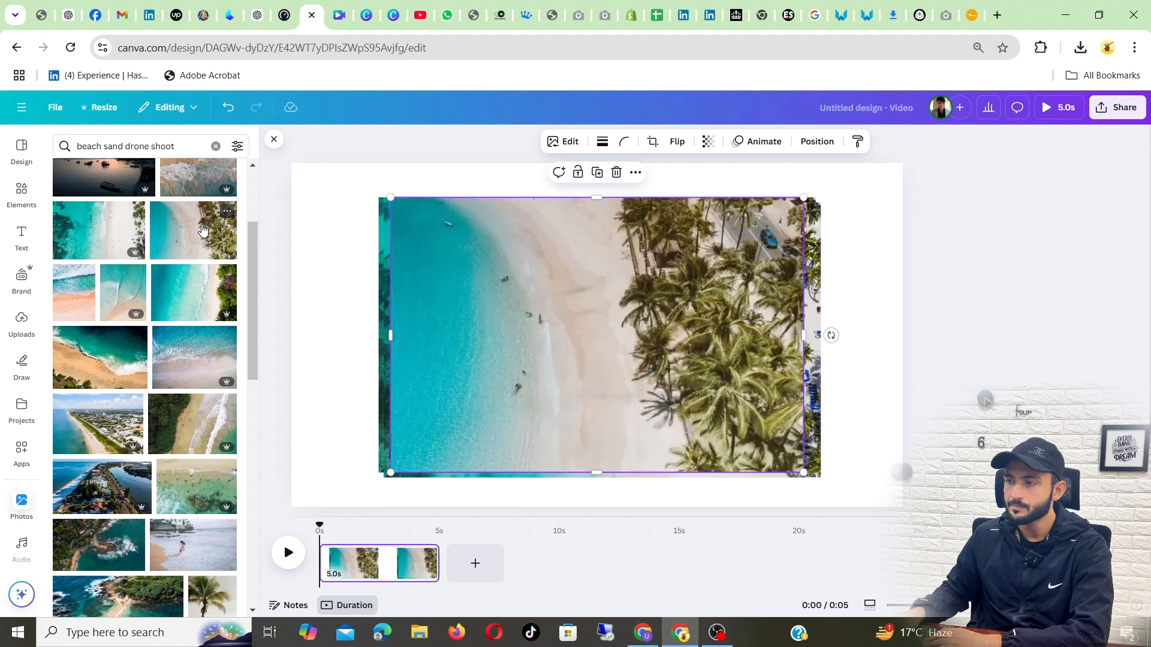
{"action": "left_click", "coordinate": [186, 293]}
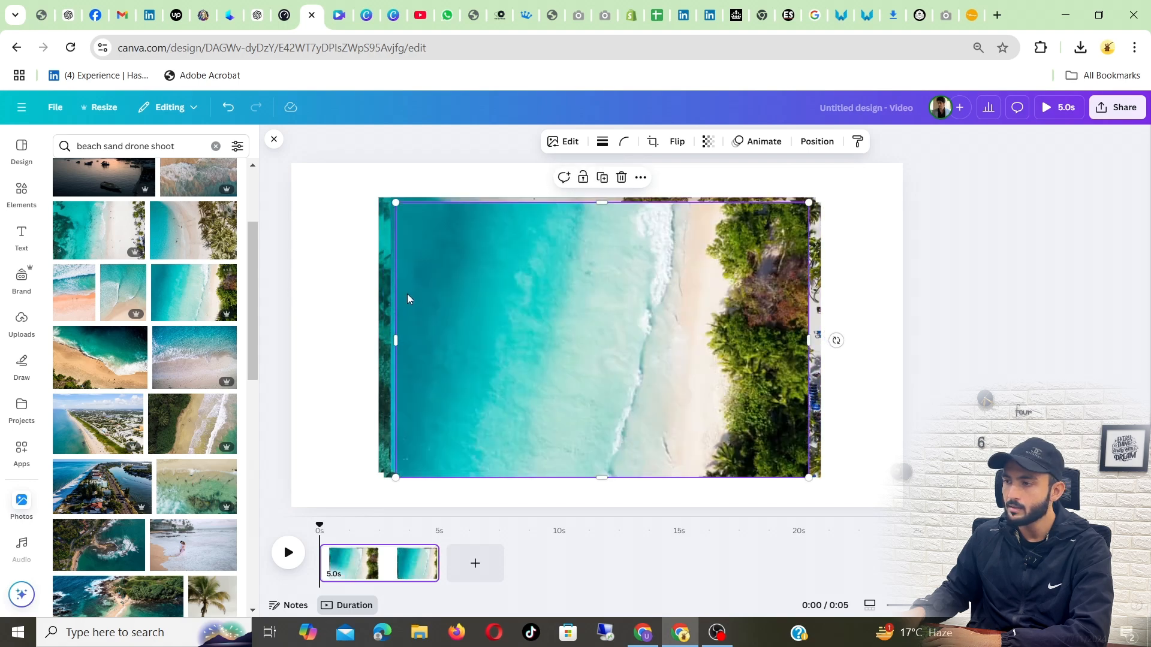
- Spread the overlapping photos towards the page's left and right edges and delete the photo of palms along a road
{"action": "left_click_drag", "start_coordinate": [636, 300], "coordinate": [348, 296]}
{"action": "left_click", "coordinate": [606, 311]}
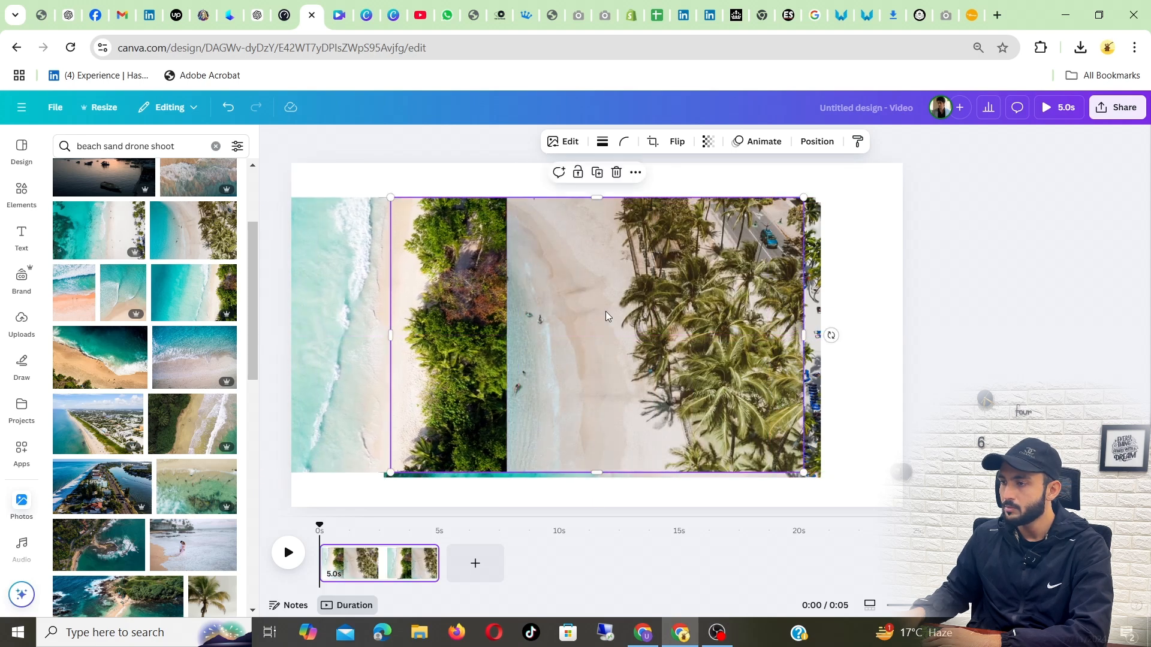
{"action": "left_click_drag", "start_coordinate": [606, 311], "coordinate": [727, 318]}
{"action": "left_click", "coordinate": [621, 183]}
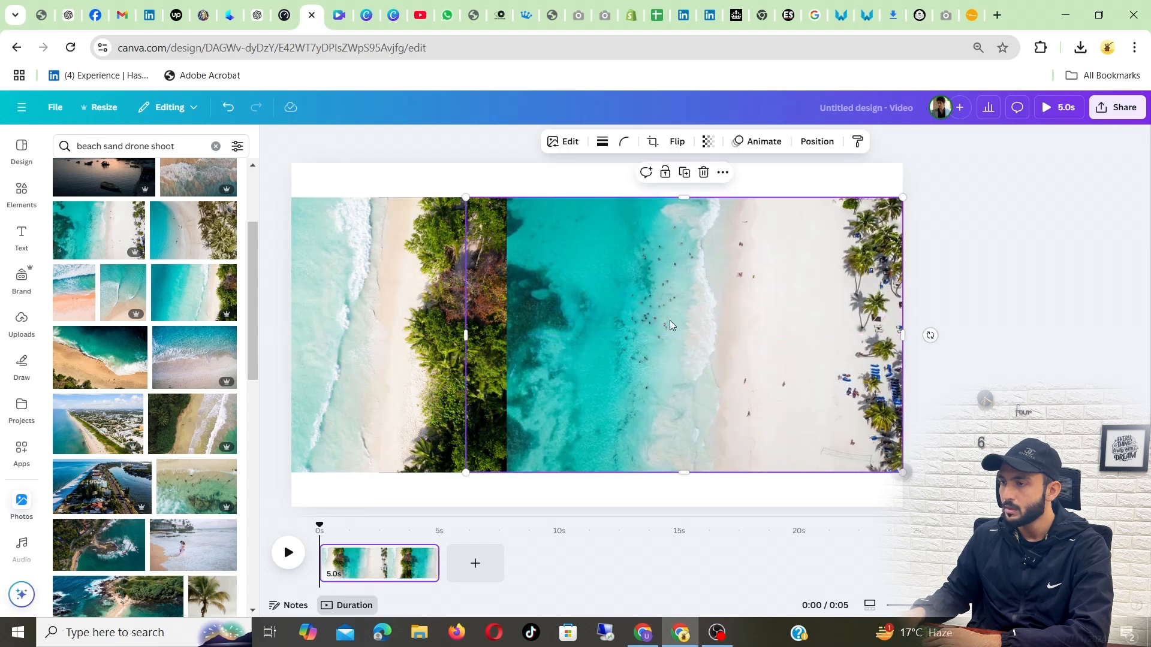
- Delete the forest-edged shoreline photo and the duplicate reef beach photo, keeping only the reef beach photo at the page's right edge
{"action": "left_click_drag", "start_coordinate": [375, 289], "coordinate": [538, 264]}
{"action": "left_click", "coordinate": [517, 179]}
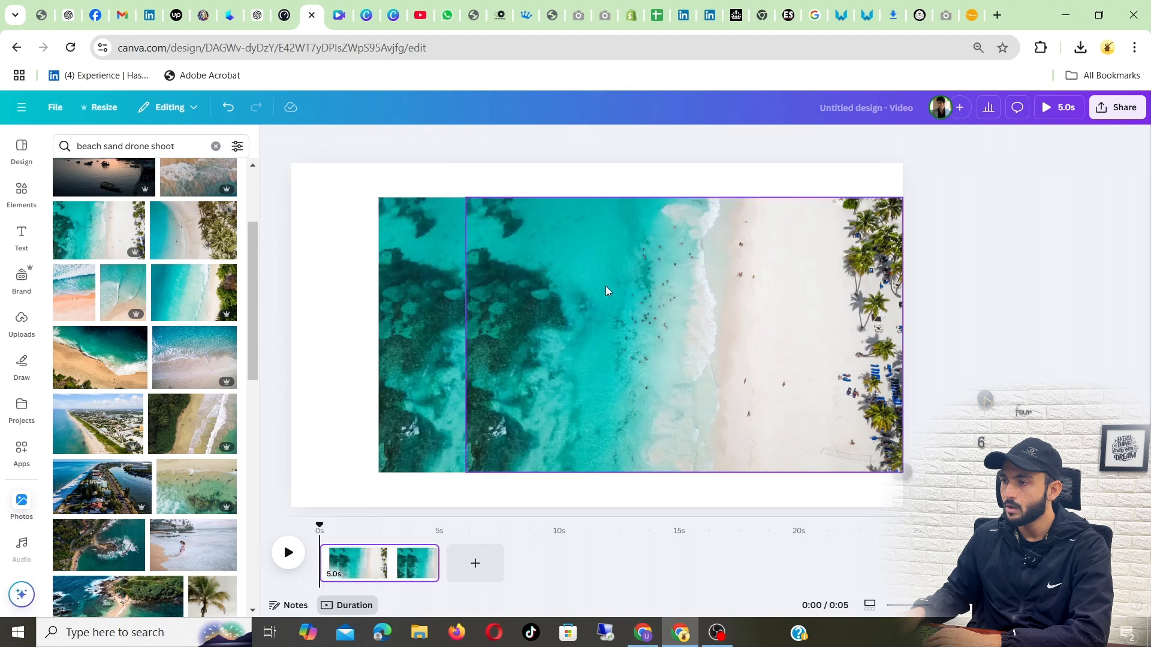
{"action": "left_click", "coordinate": [605, 286]}
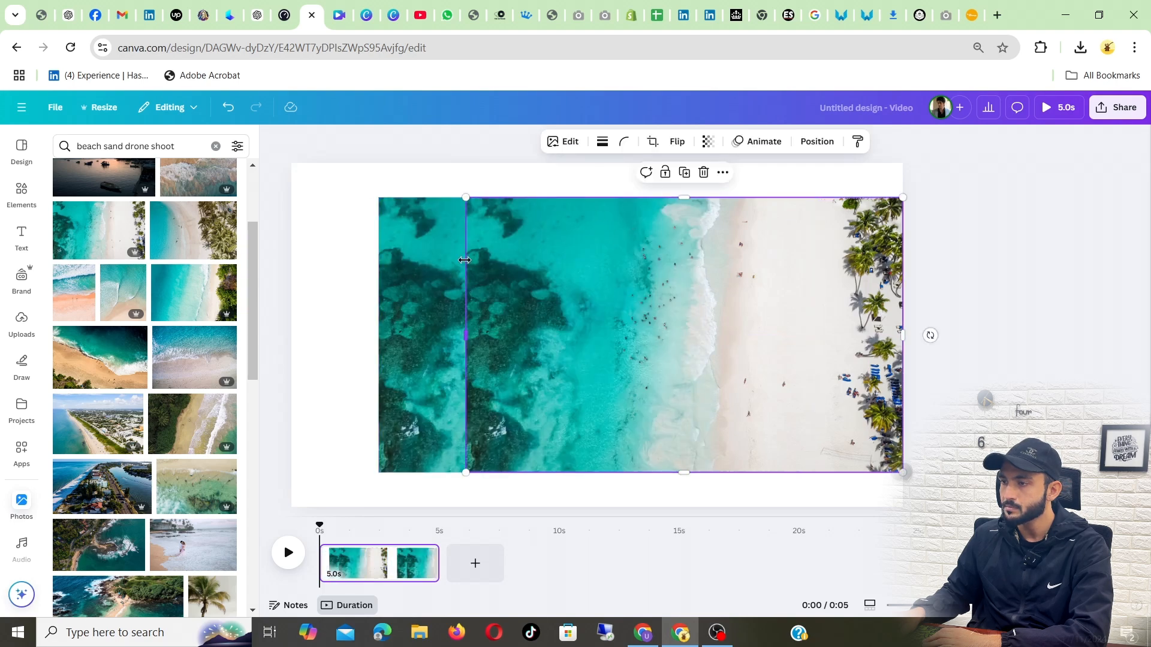
{"action": "left_click", "coordinate": [434, 293]}
{"action": "left_click", "coordinate": [616, 172]}
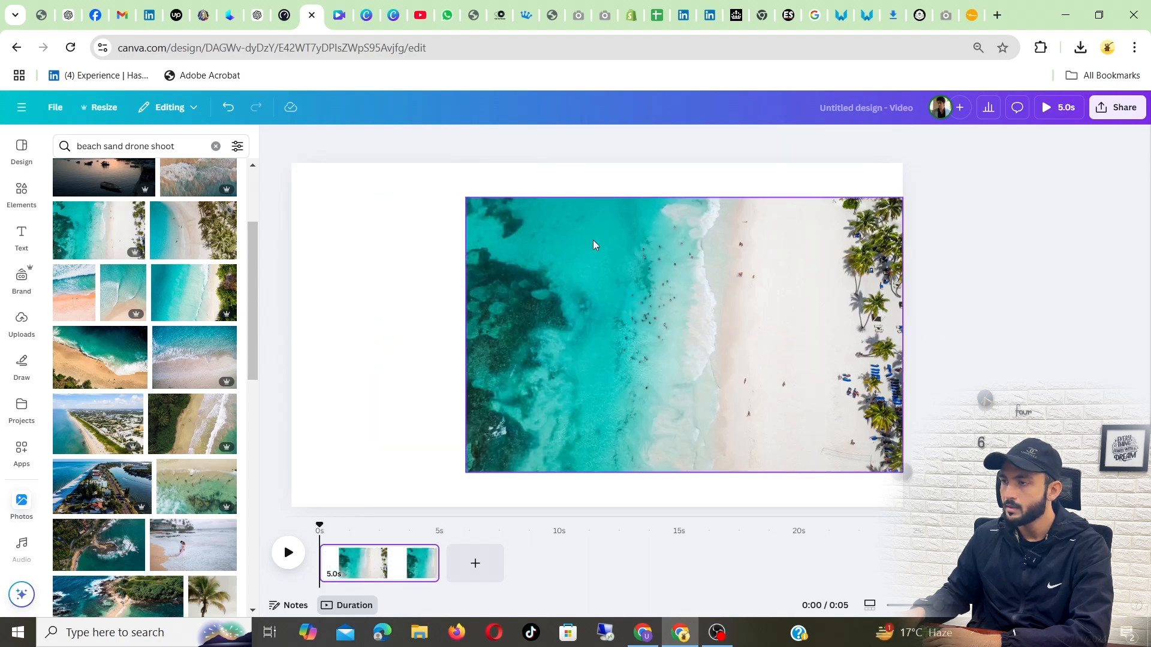
- Enlarge the reef beach photo until it covers the whole page and shift it upward to frame the beach
{"action": "left_click", "coordinate": [525, 318]}
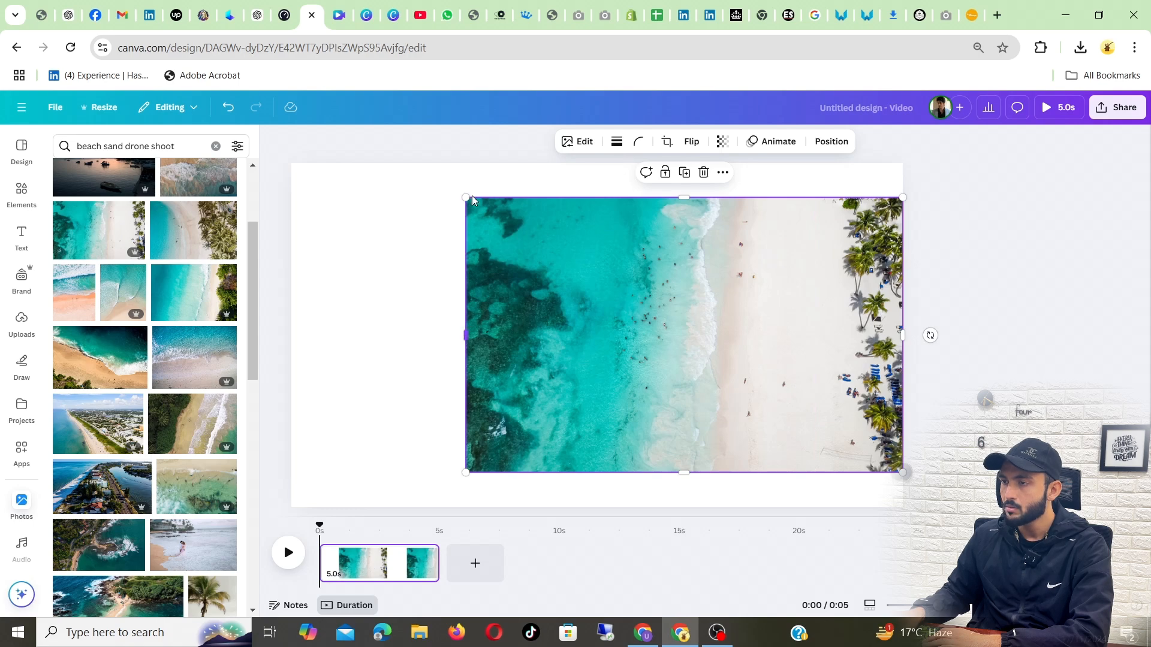
{"action": "left_click_drag", "start_coordinate": [466, 196], "coordinate": [389, 200]}
{"action": "left_click_drag", "start_coordinate": [412, 473], "coordinate": [254, 497]}
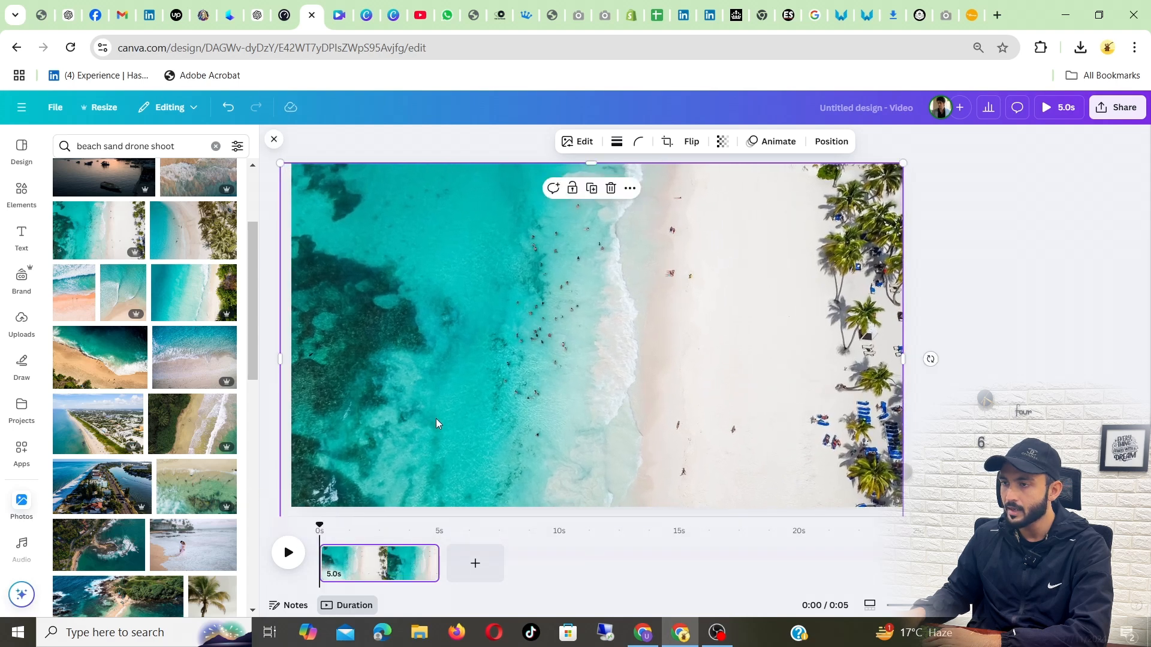
{"action": "left_click_drag", "start_coordinate": [440, 412], "coordinate": [442, 388]}
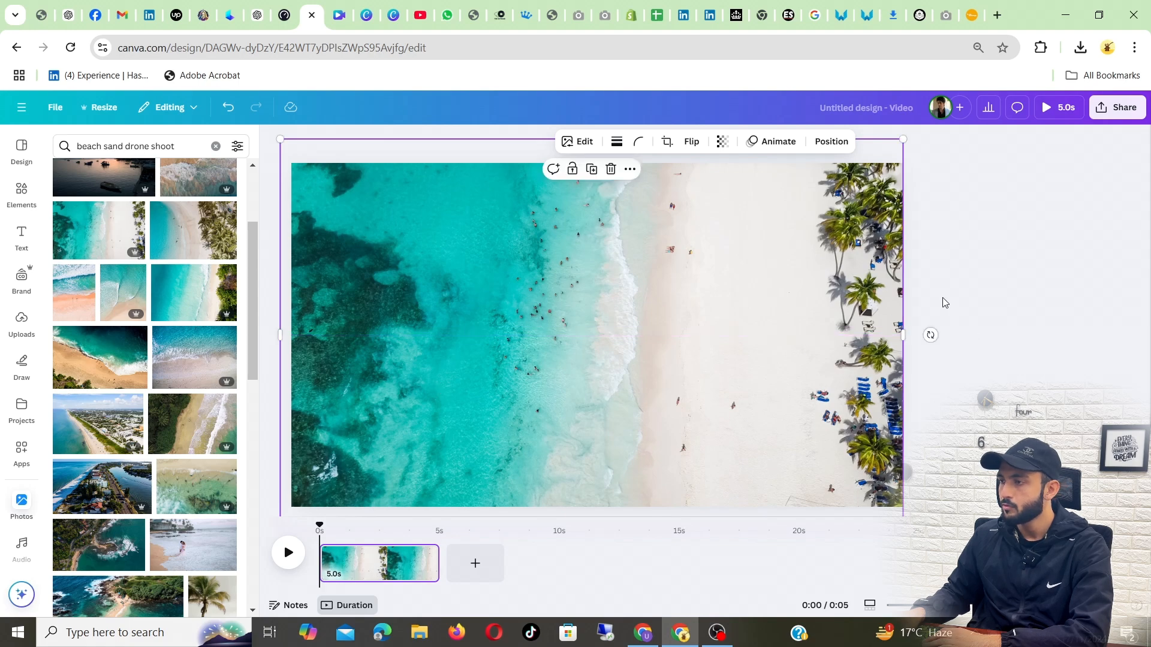
{"action": "left_click", "coordinate": [967, 279]}
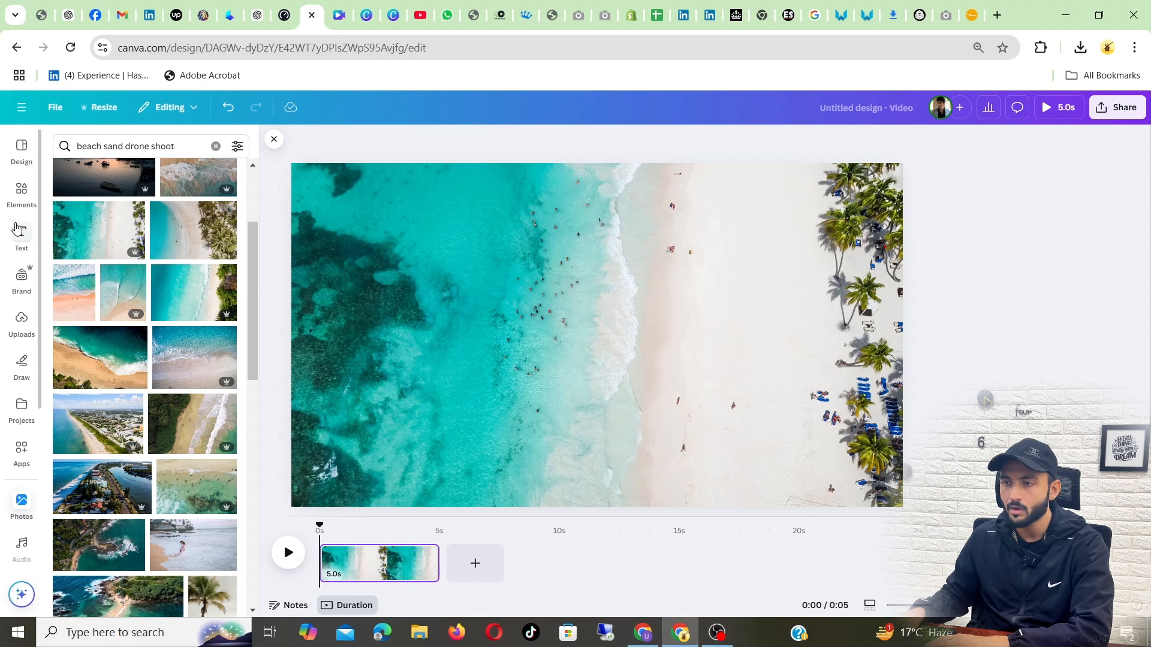
- Add a heading that reads "sydney" over the beach photo and enlarge it to font size 242
{"action": "left_click", "coordinate": [21, 235]}
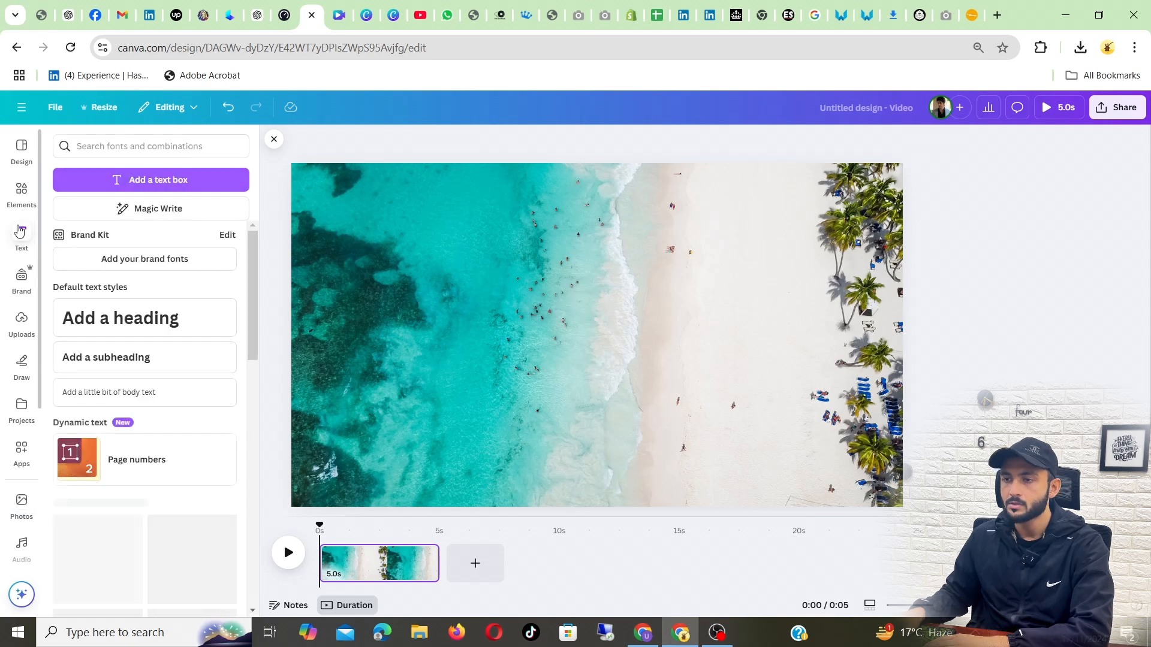
{"action": "left_click", "coordinate": [137, 325]}
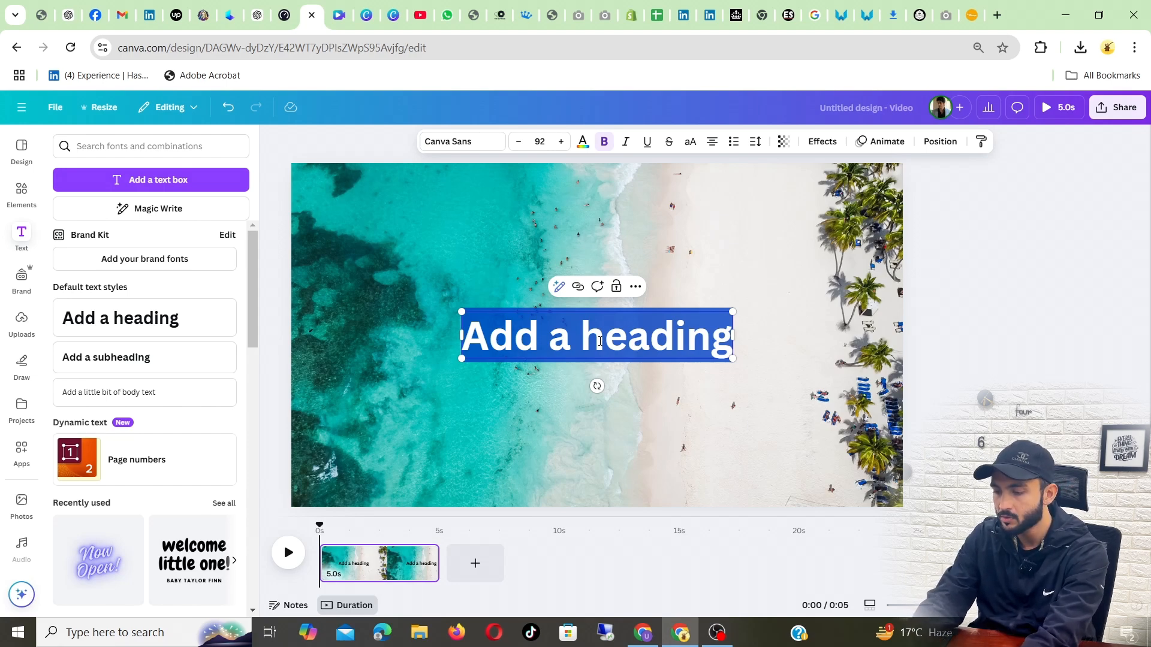
{"action": "type", "text": "sydney"}
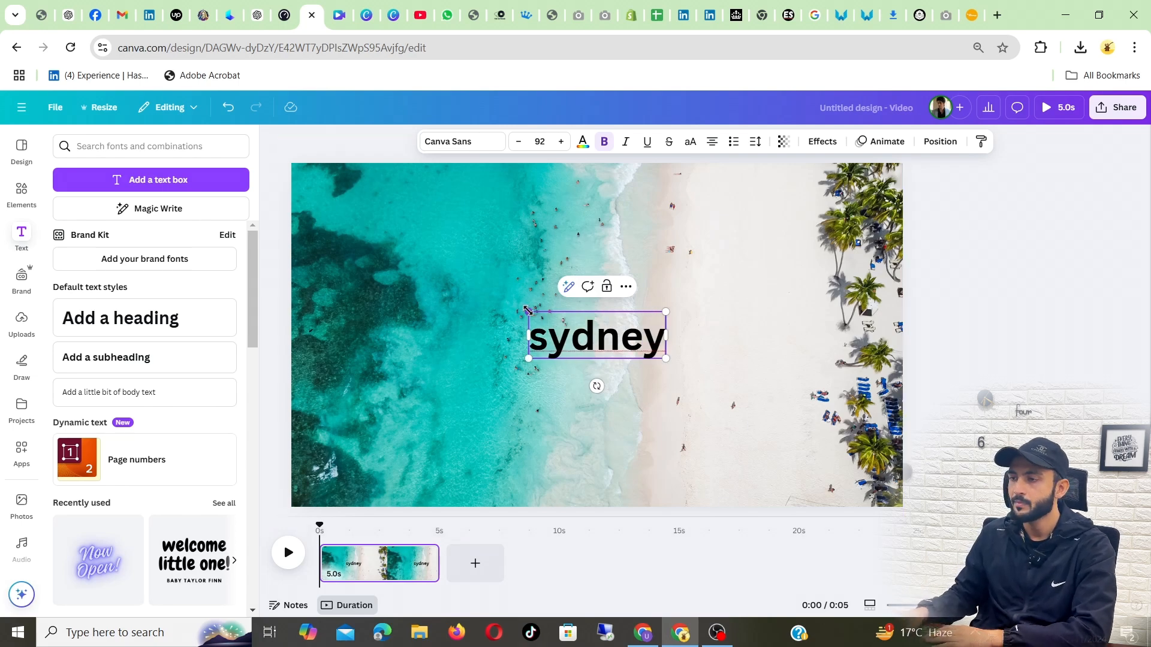
{"action": "left_click_drag", "start_coordinate": [528, 310], "coordinate": [386, 260]}
{"action": "left_click_drag", "start_coordinate": [666, 364], "coordinate": [748, 386]}
- Change the sydney heading to uppercase and centre it on the page
{"action": "double_click", "coordinate": [638, 331]}
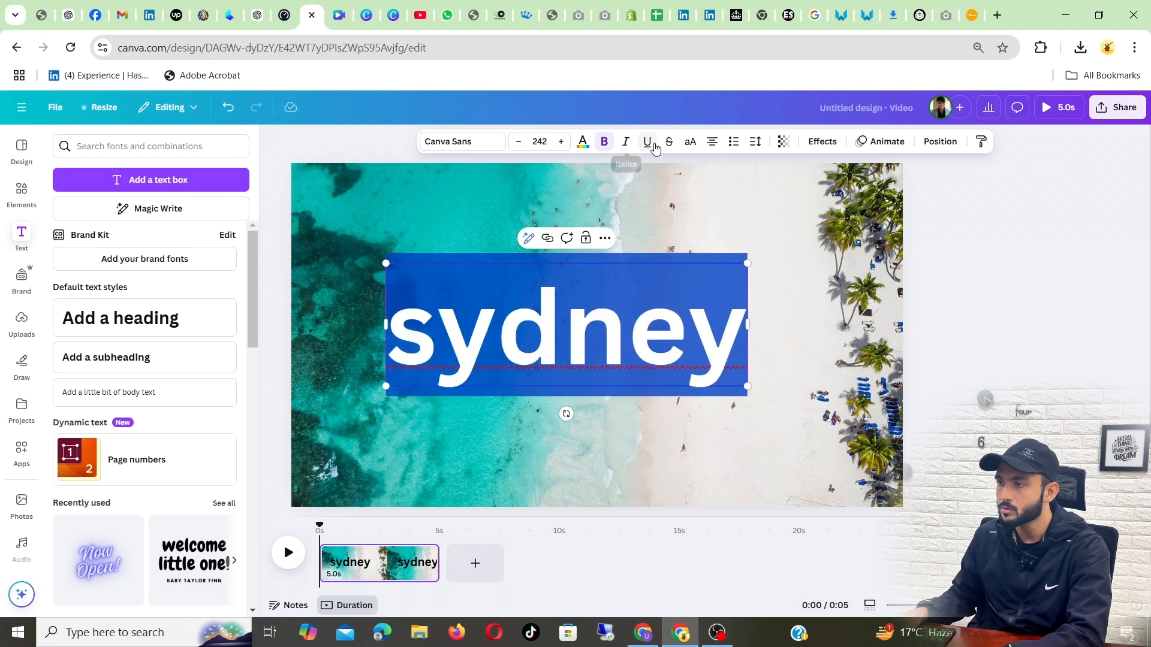
{"action": "left_click", "coordinate": [690, 141]}
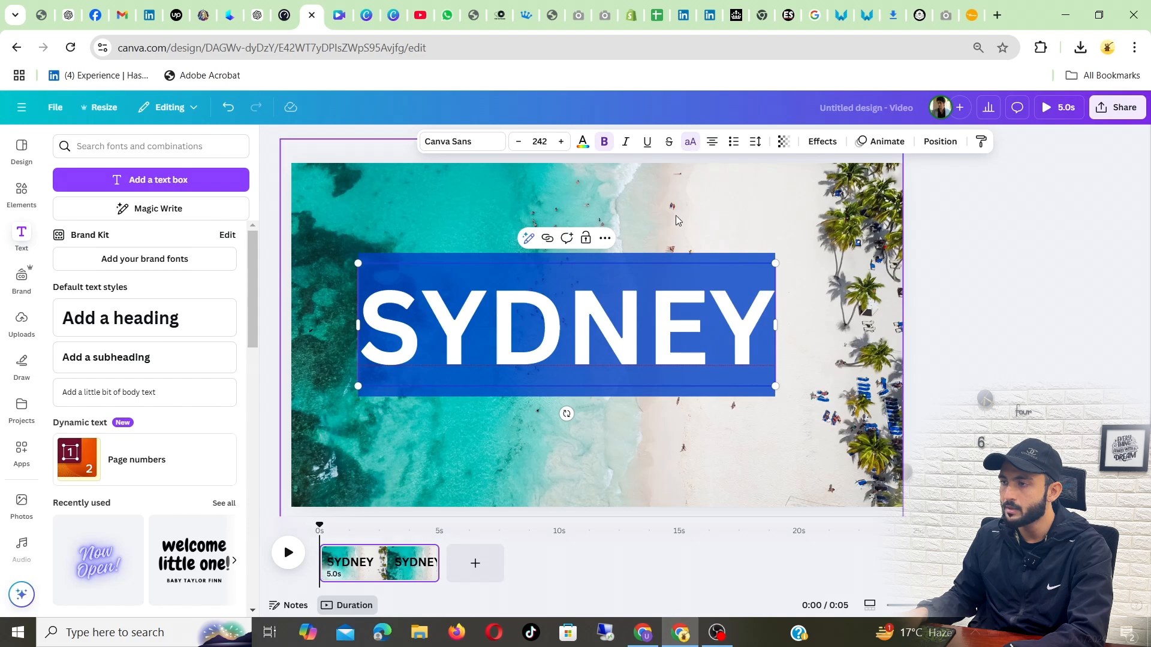
{"action": "left_click", "coordinate": [966, 267]}
{"action": "left_click_drag", "start_coordinate": [560, 330], "coordinate": [591, 343]}
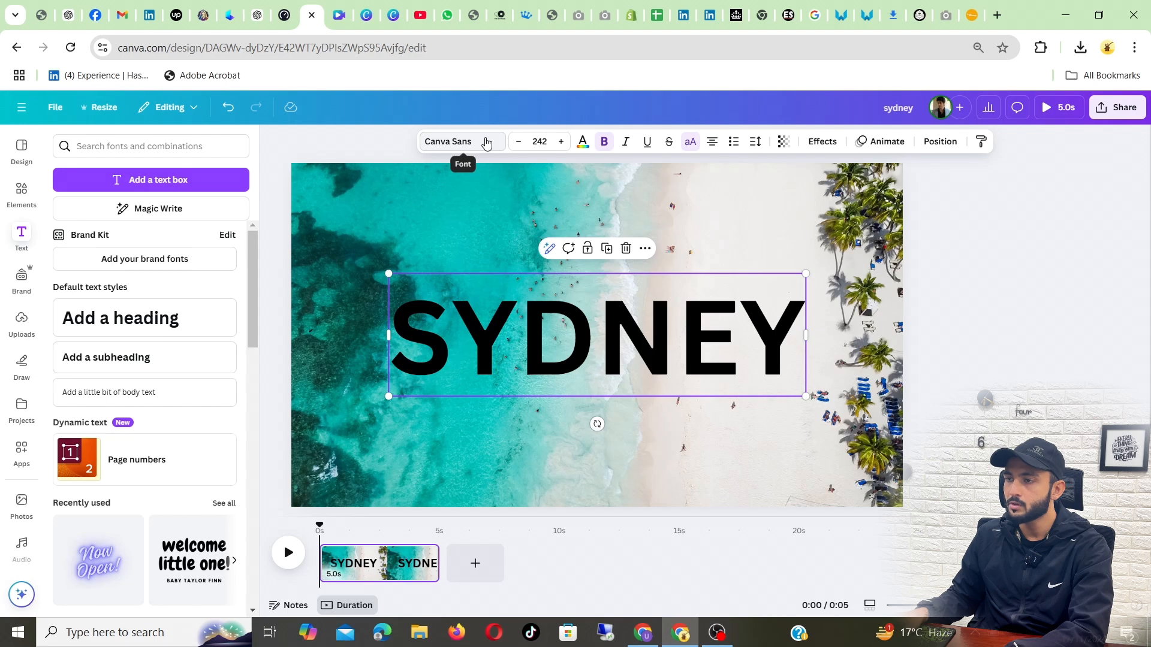
- Set the SYDNEY heading's text colour to the off-white #f4f6fc from the brand kit
{"action": "left_click", "coordinate": [582, 147]}
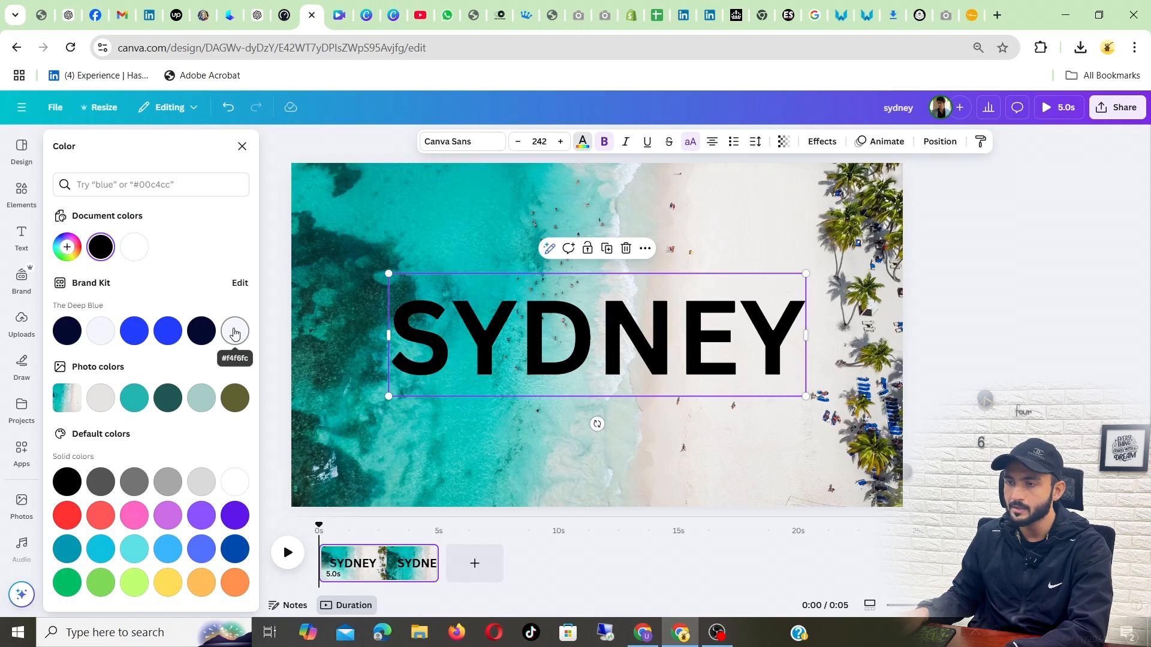
{"action": "left_click", "coordinate": [235, 333]}
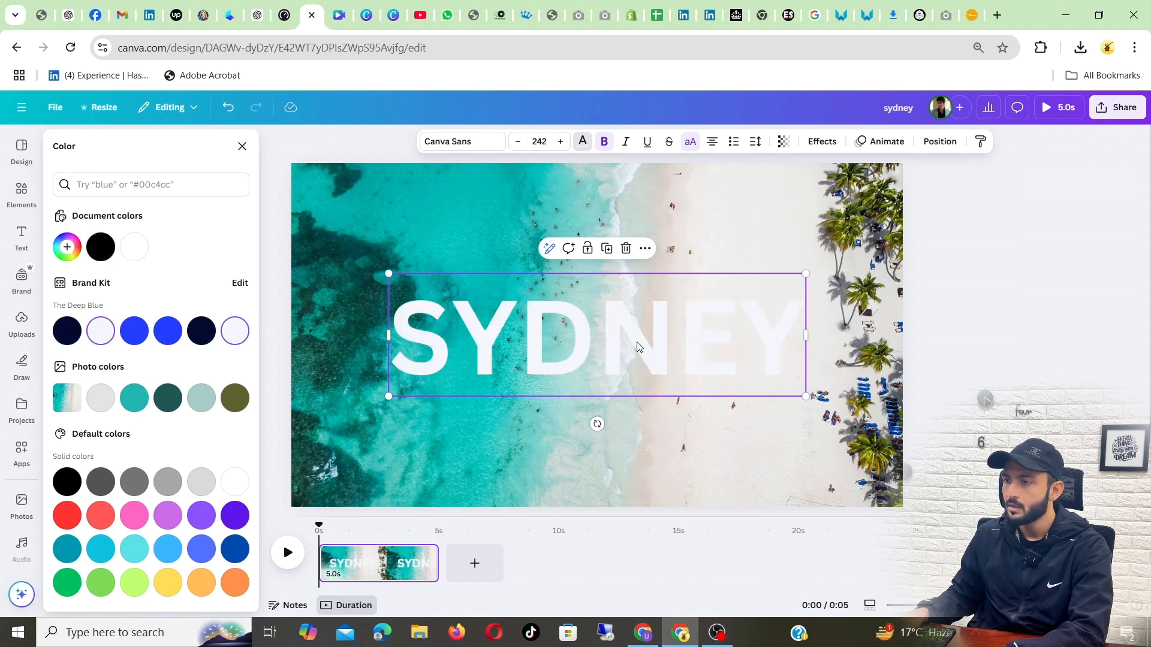
{"action": "left_click", "coordinate": [979, 279]}
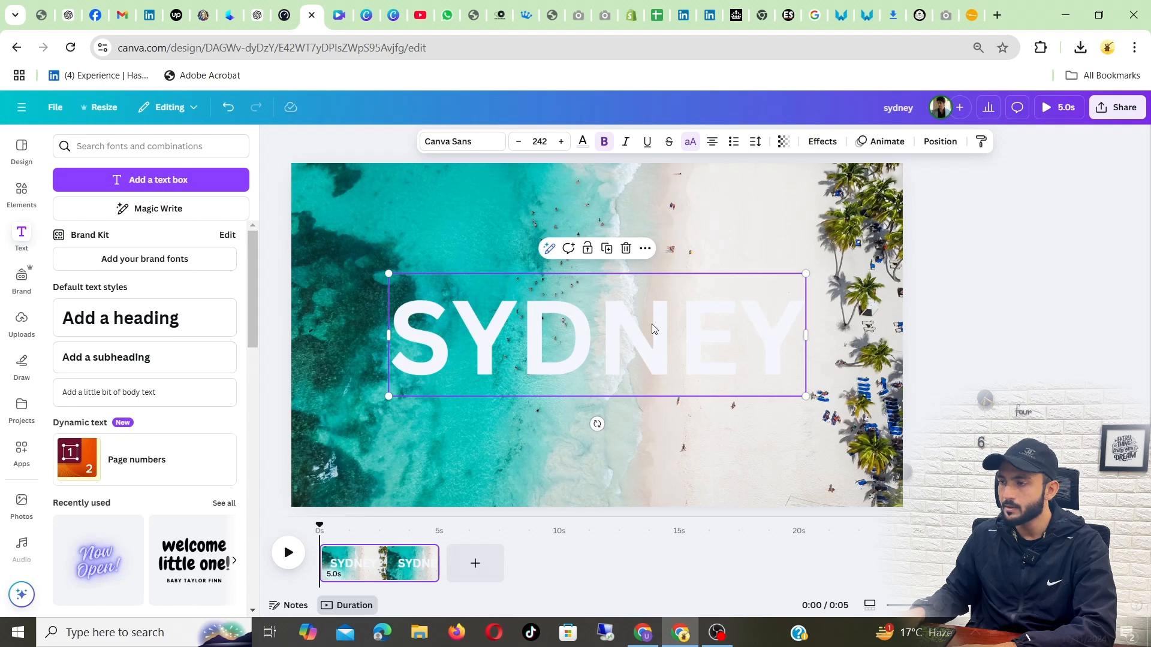
- Apply the Lift effect to the SYDNEY heading with an intensity of 74
{"action": "left_click", "coordinate": [822, 143]}
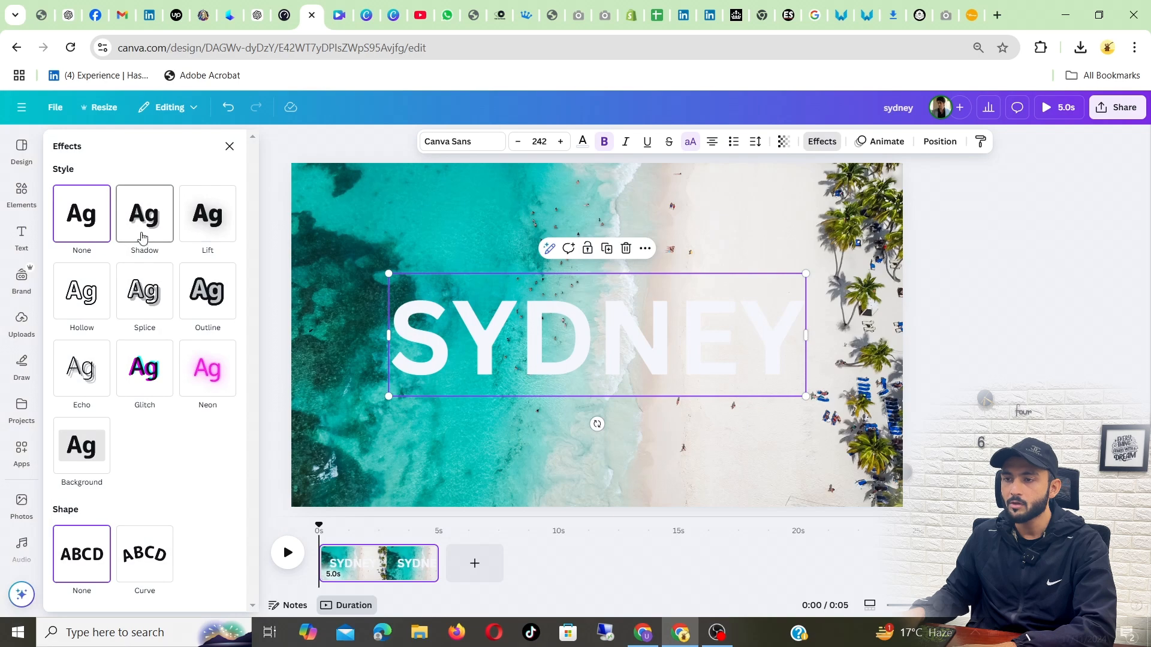
{"action": "left_click", "coordinate": [209, 220]}
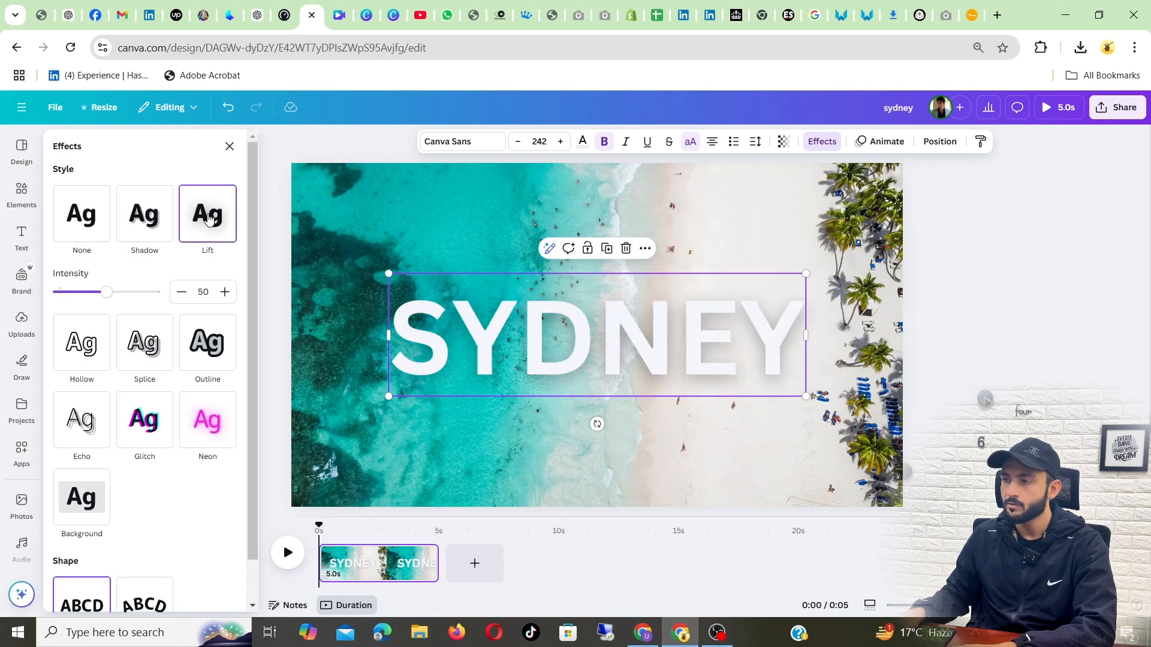
{"action": "left_click_drag", "start_coordinate": [107, 292], "coordinate": [131, 302]}
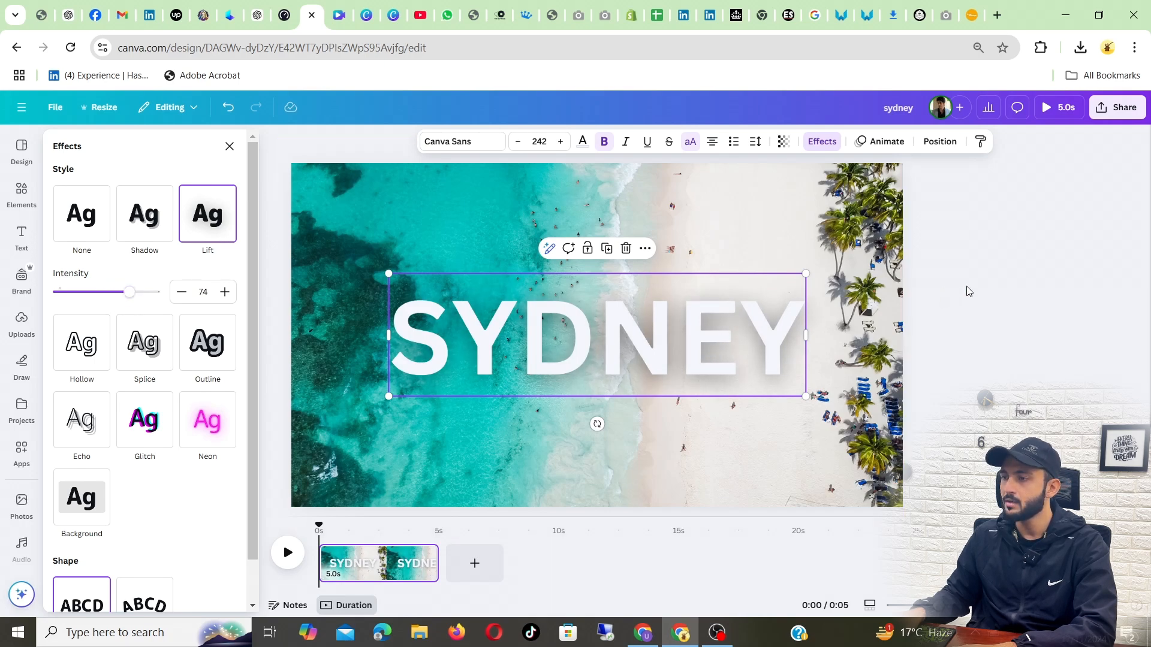
- Try the Impact font on the SYDNEY heading
{"action": "left_click", "coordinate": [459, 333]}
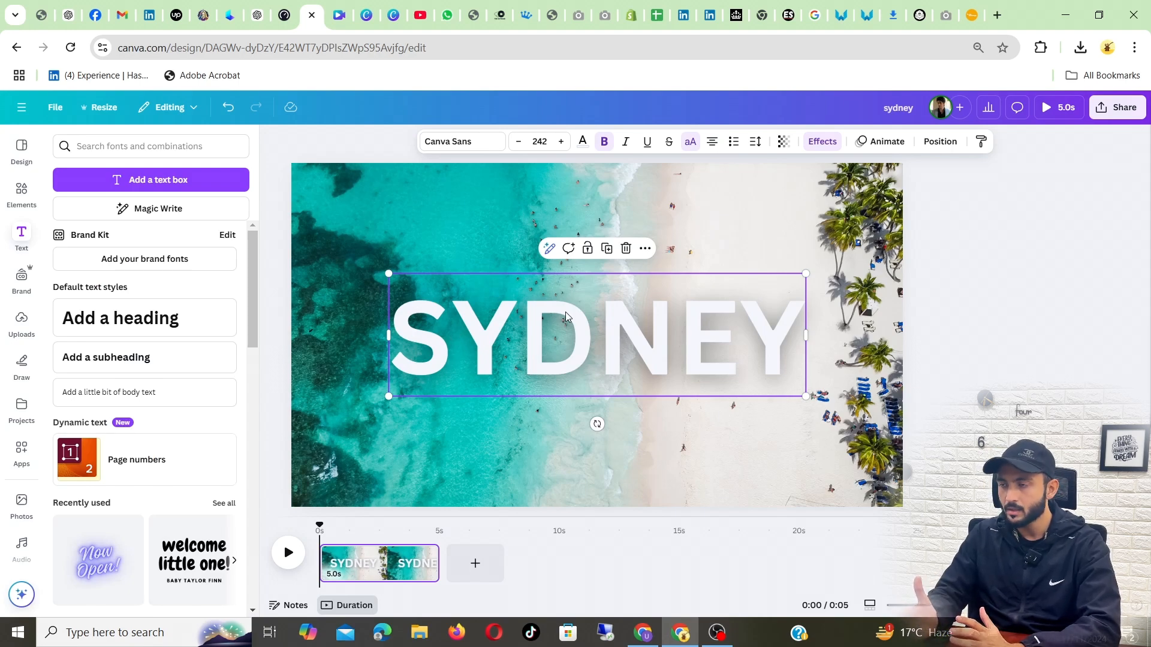
{"action": "left_click", "coordinate": [477, 147]}
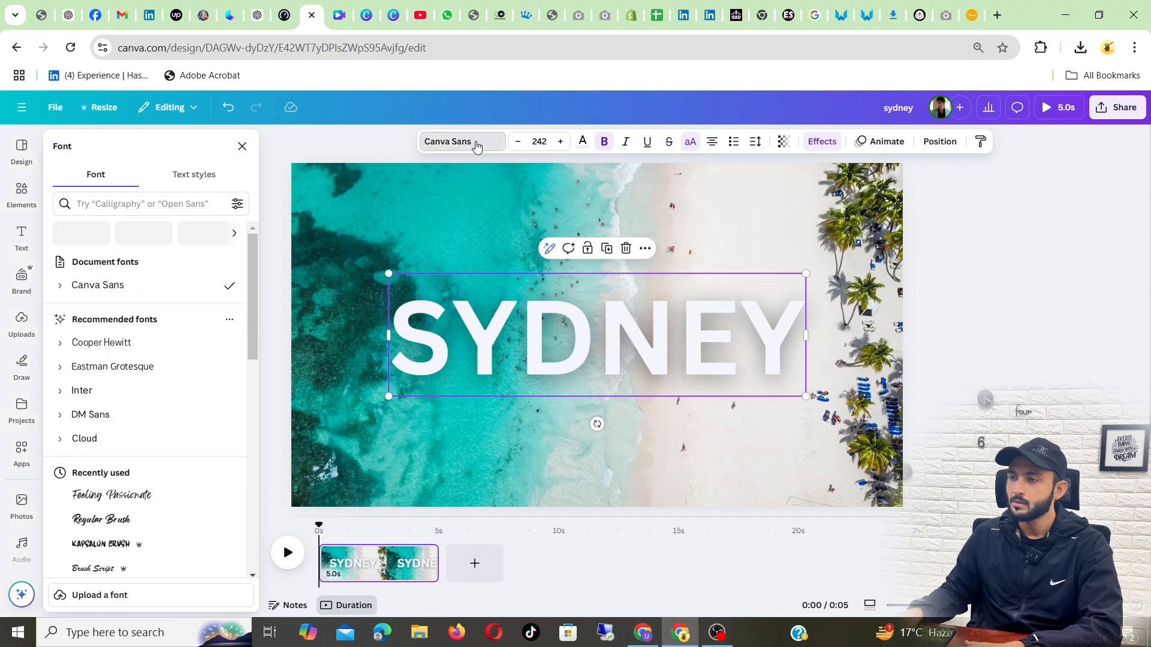
{"action": "left_click", "coordinate": [96, 210]}
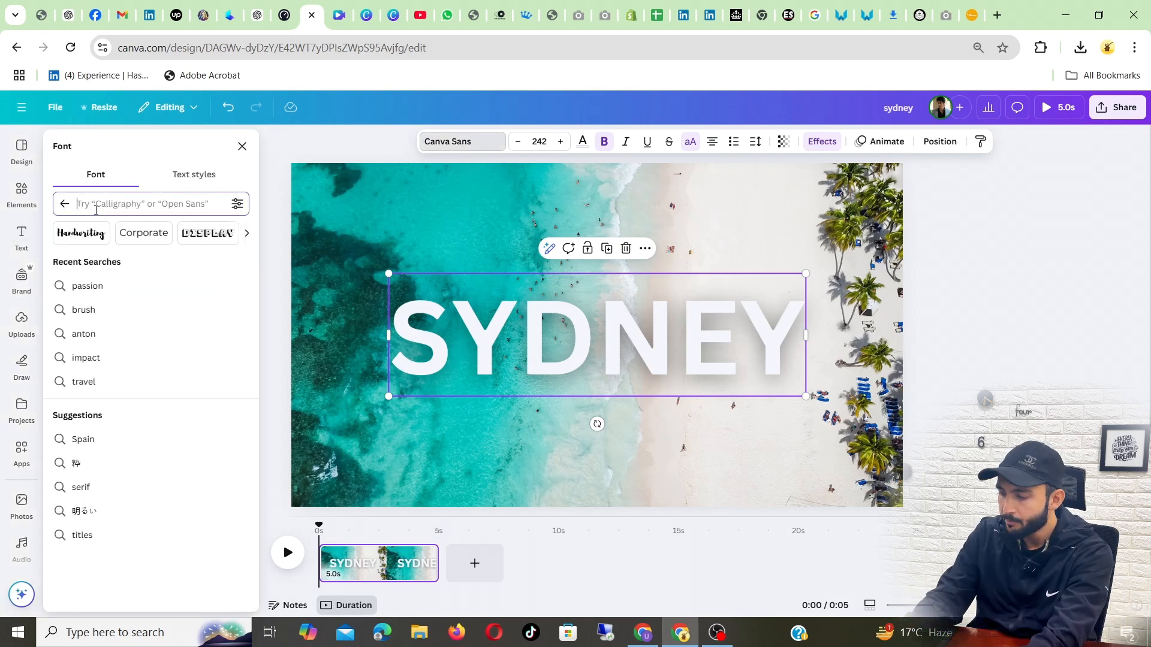
{"action": "type", "text": "IMPACT"}
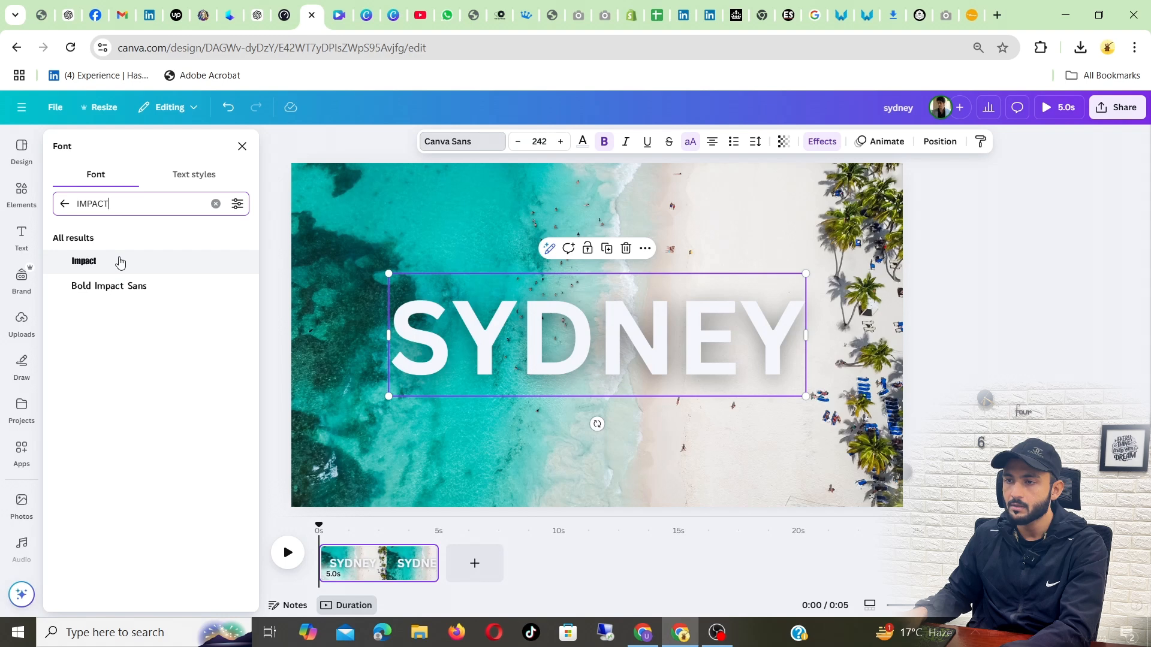
{"action": "left_click", "coordinate": [120, 262]}
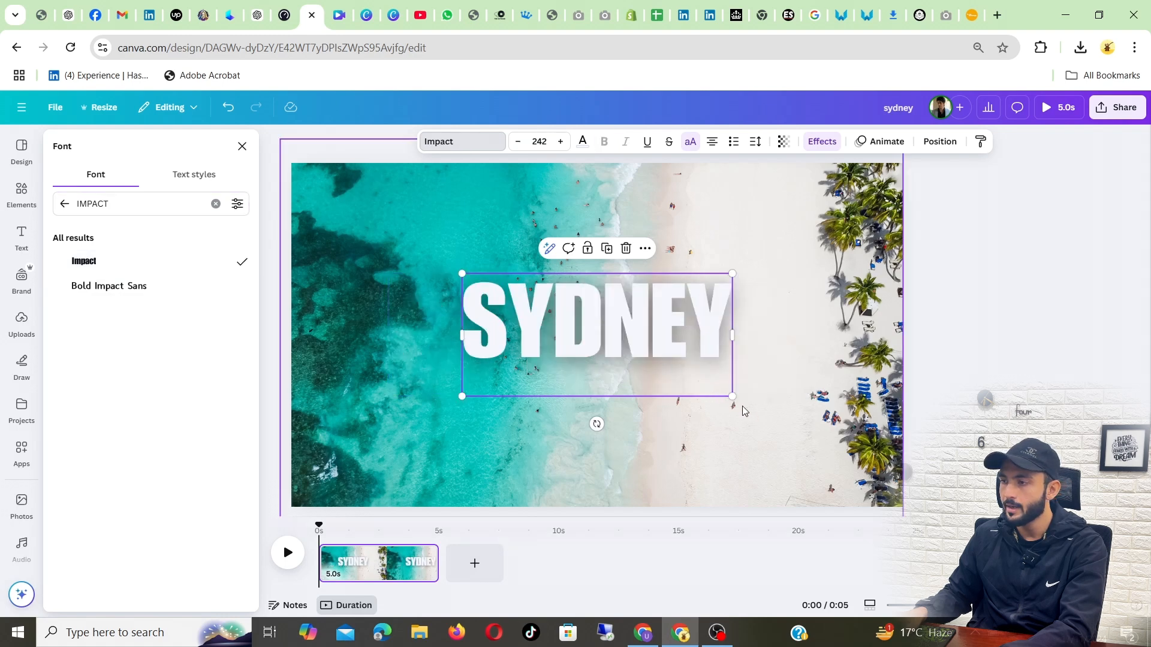
- Enlarge the SYDNEY heading to font size 370 and reposition it near the middle of the page
{"action": "left_click_drag", "start_coordinate": [732, 397], "coordinate": [846, 452]}
{"action": "left_click_drag", "start_coordinate": [459, 274], "coordinate": [415, 253]}
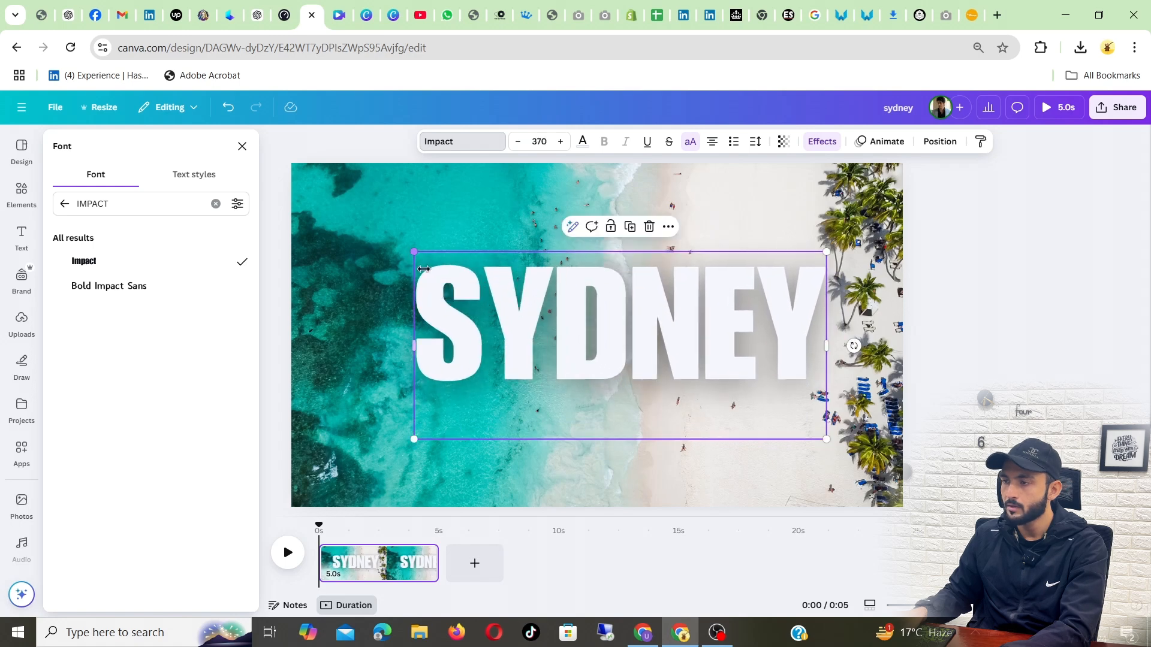
{"action": "left_click_drag", "start_coordinate": [500, 314], "coordinate": [483, 328]}
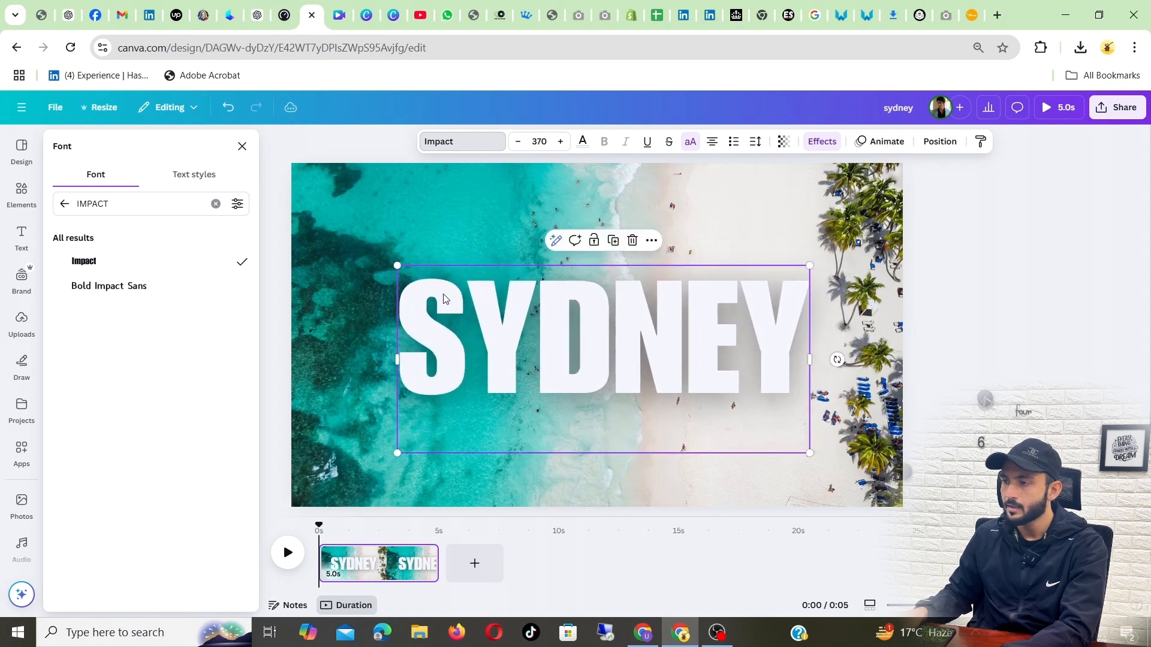
- Change the SYDNEY heading's font to Anton and centre the heading over the beach photo
{"action": "left_click_drag", "start_coordinate": [141, 203], "coordinate": [48, 207]}
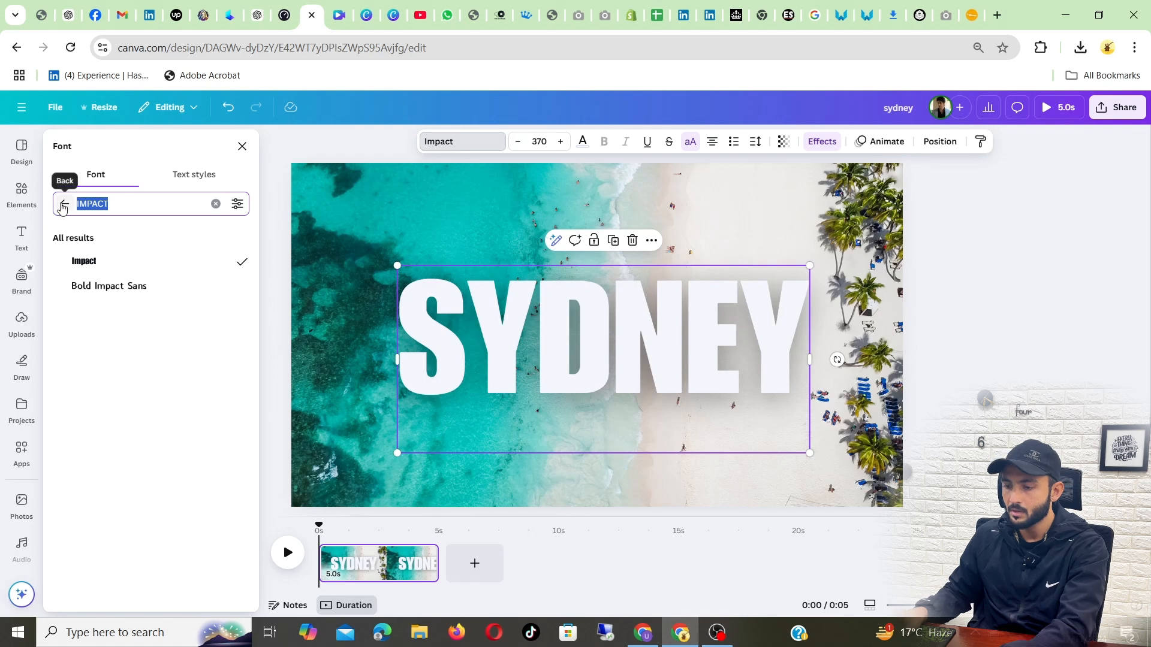
{"action": "type", "text": "anton"}
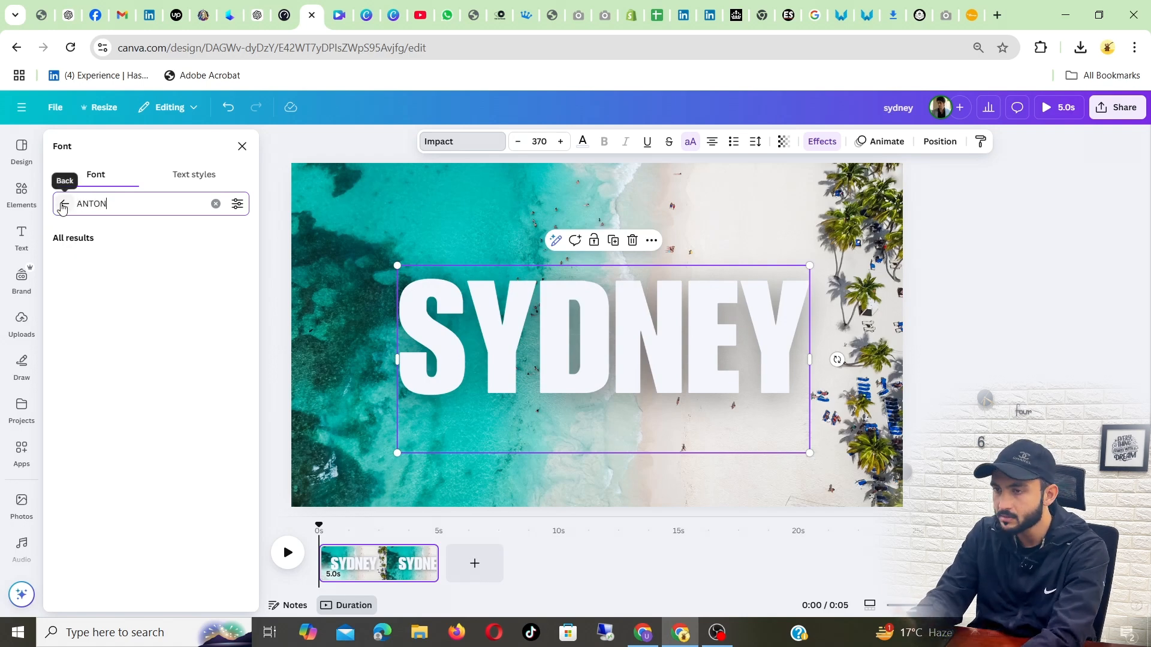
{"action": "left_click", "coordinate": [137, 270]}
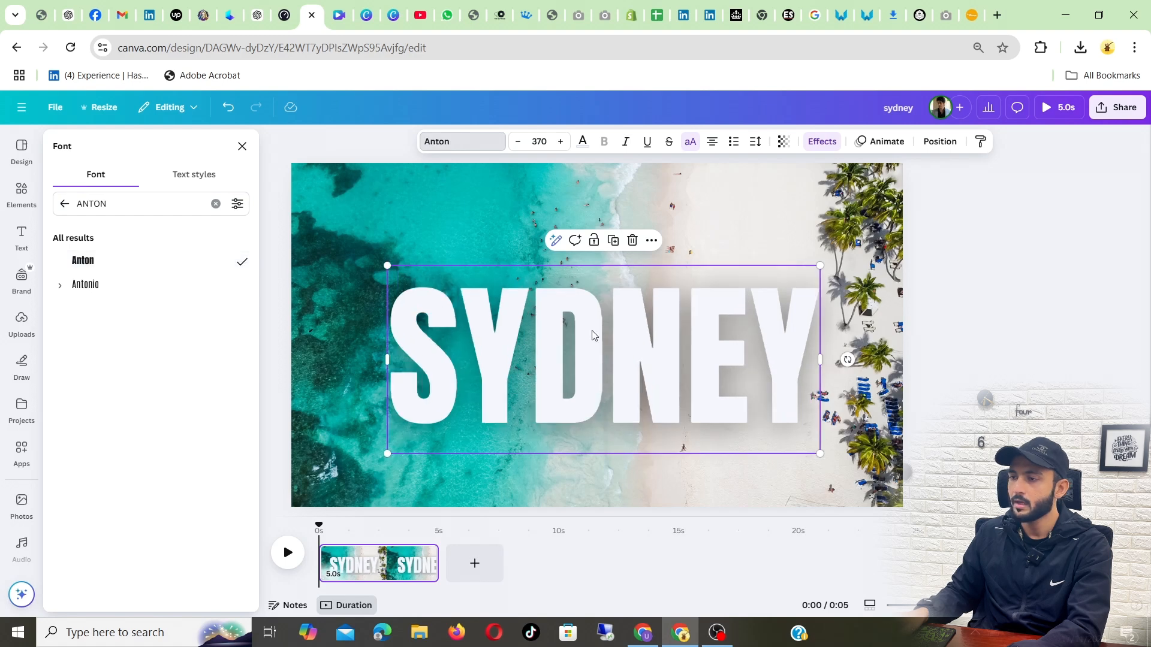
{"action": "left_click_drag", "start_coordinate": [591, 334], "coordinate": [587, 319]}
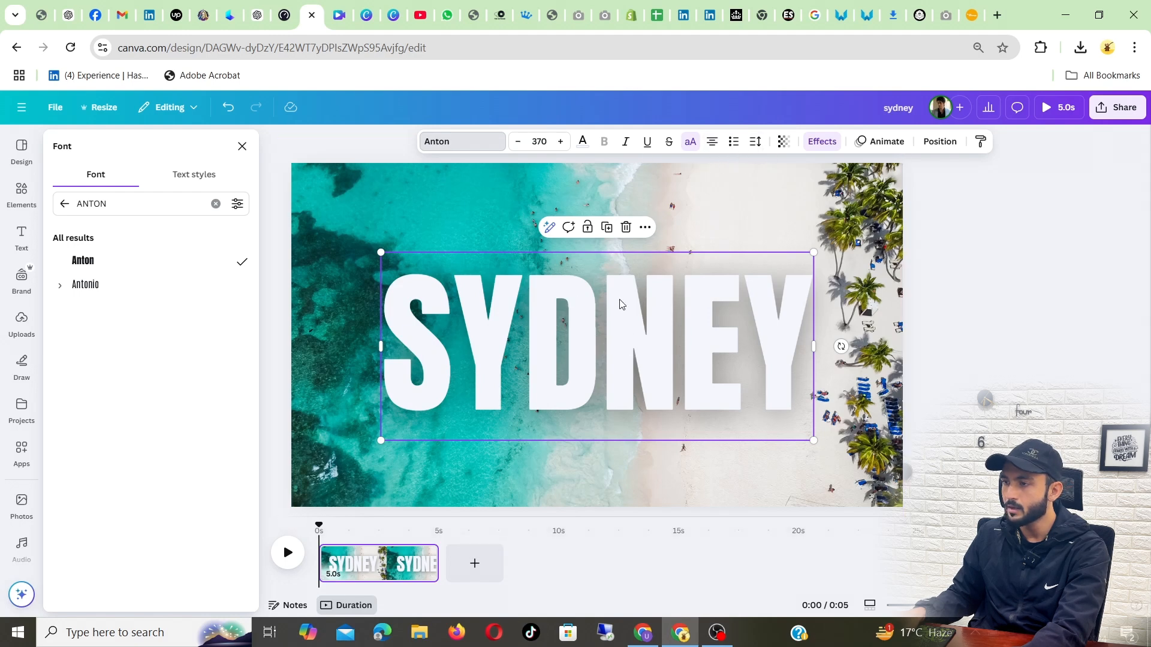
- Set the SYDNEY heading's letter spacing to 89 and recentre the heading on the page
{"action": "left_click", "coordinate": [755, 148]}
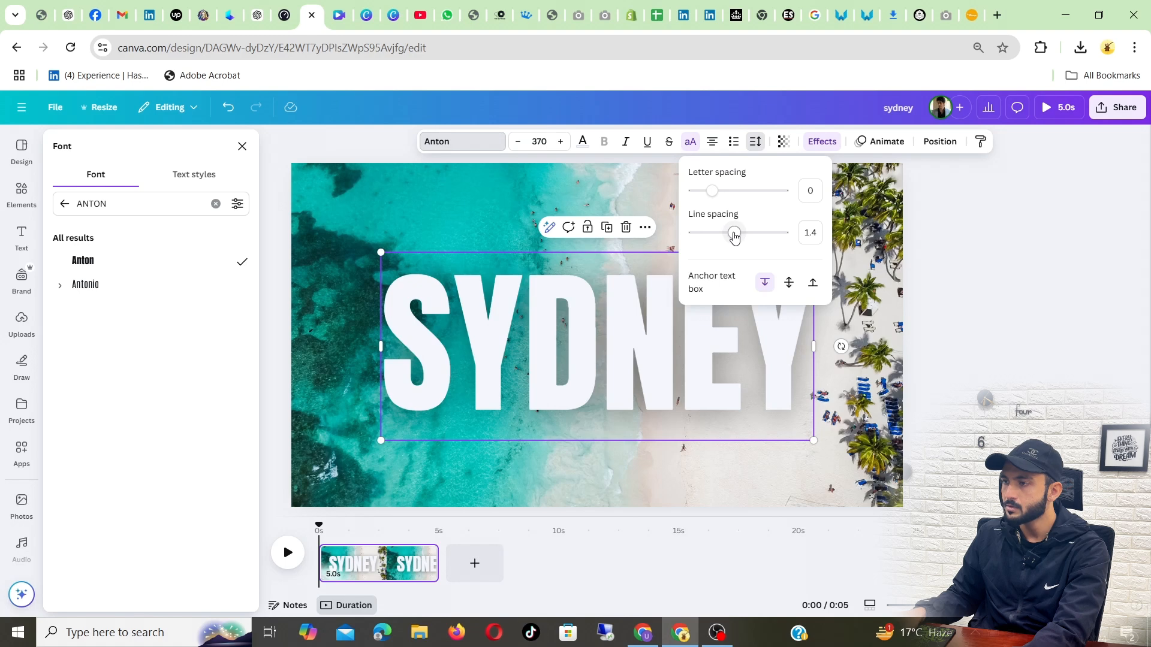
{"action": "left_click_drag", "start_coordinate": [712, 199], "coordinate": [721, 199]}
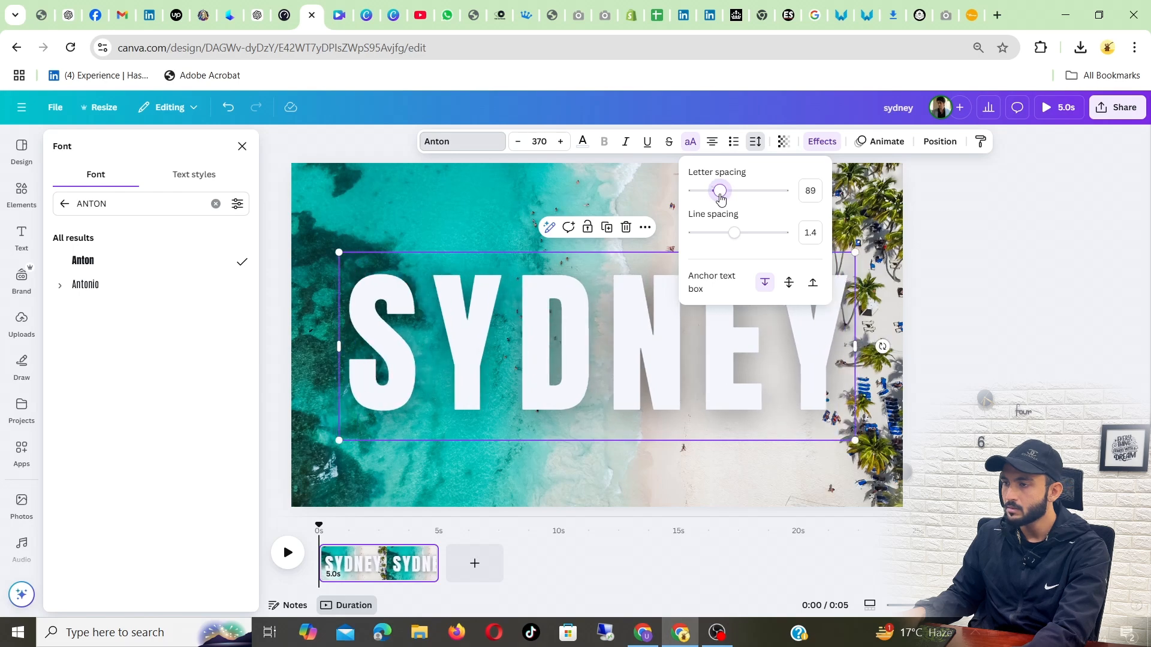
{"action": "left_click", "coordinate": [1025, 228]}
{"action": "left_click", "coordinate": [1023, 229]}
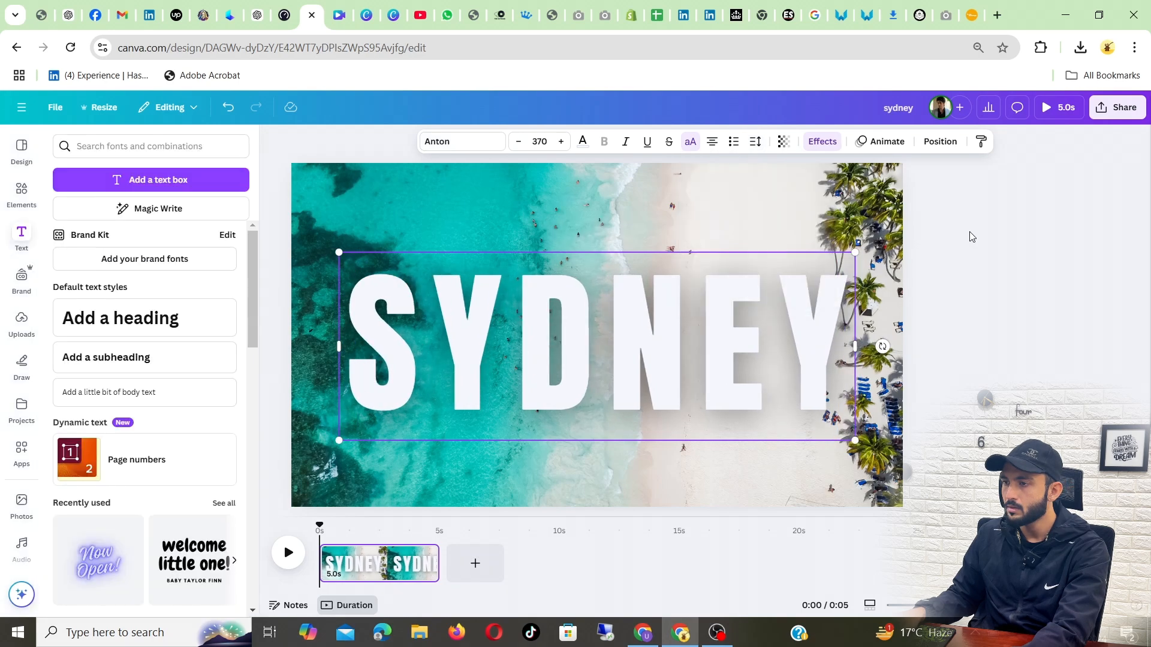
{"action": "left_click", "coordinate": [952, 272]}
{"action": "left_click", "coordinate": [619, 315]}
{"action": "left_click_drag", "start_coordinate": [619, 316], "coordinate": [613, 310]}
{"action": "left_click", "coordinate": [1093, 301]}
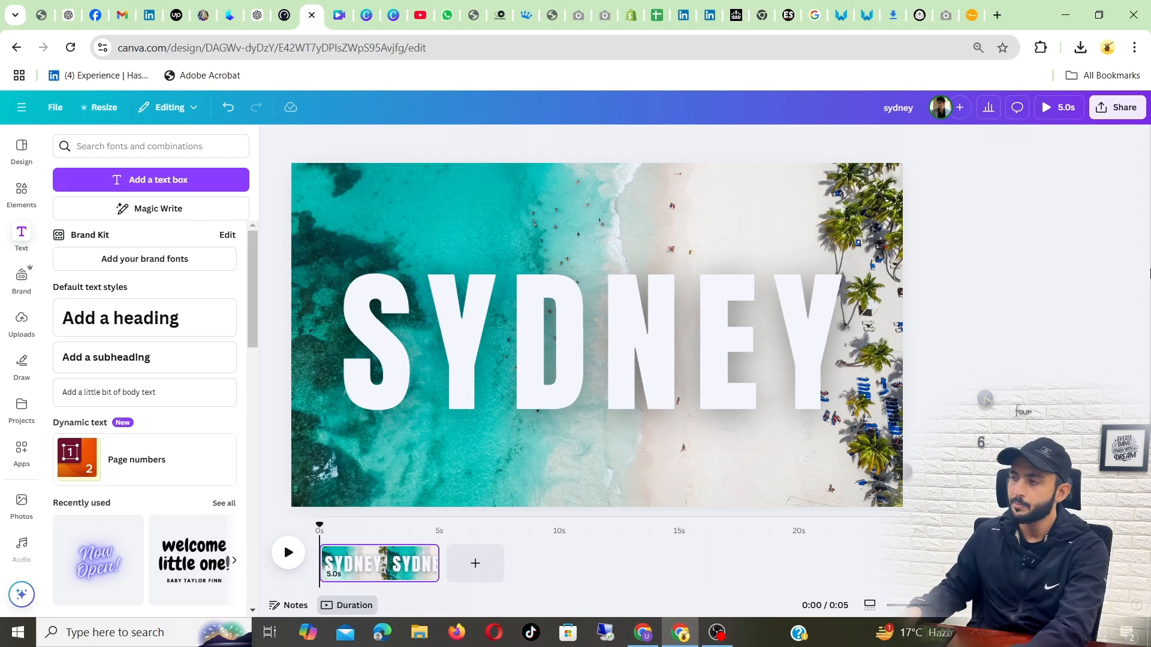
- Download the design as a PNG image at 1,920 × 1,080 px
{"action": "left_click", "coordinate": [1125, 108]}
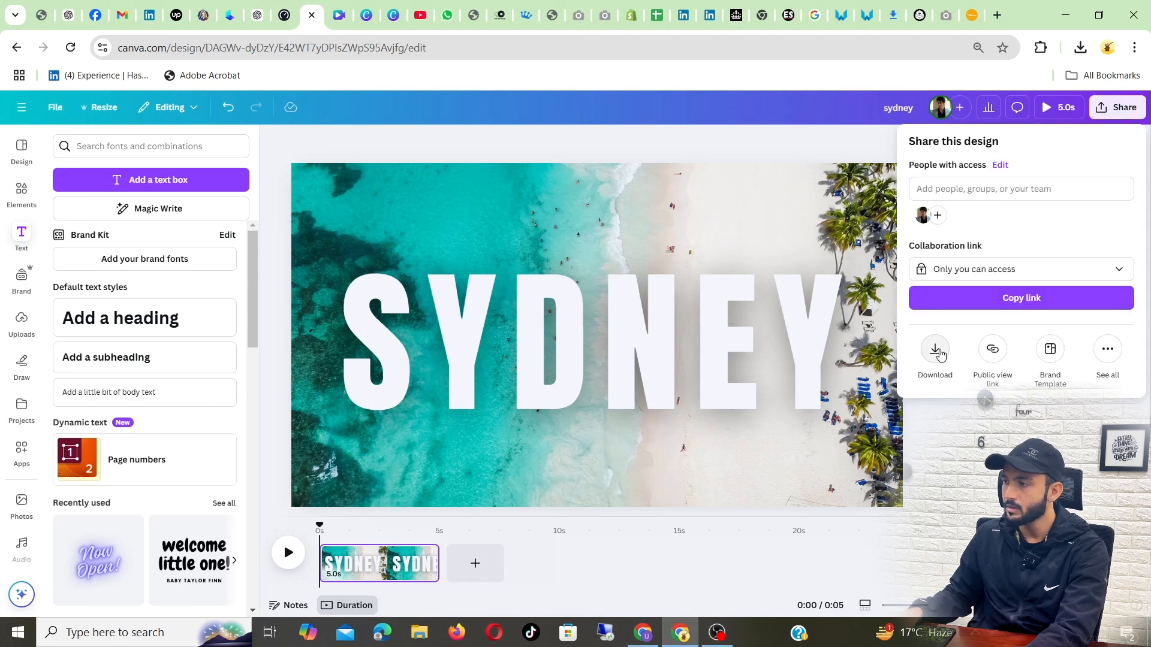
{"action": "left_click", "coordinate": [935, 353]}
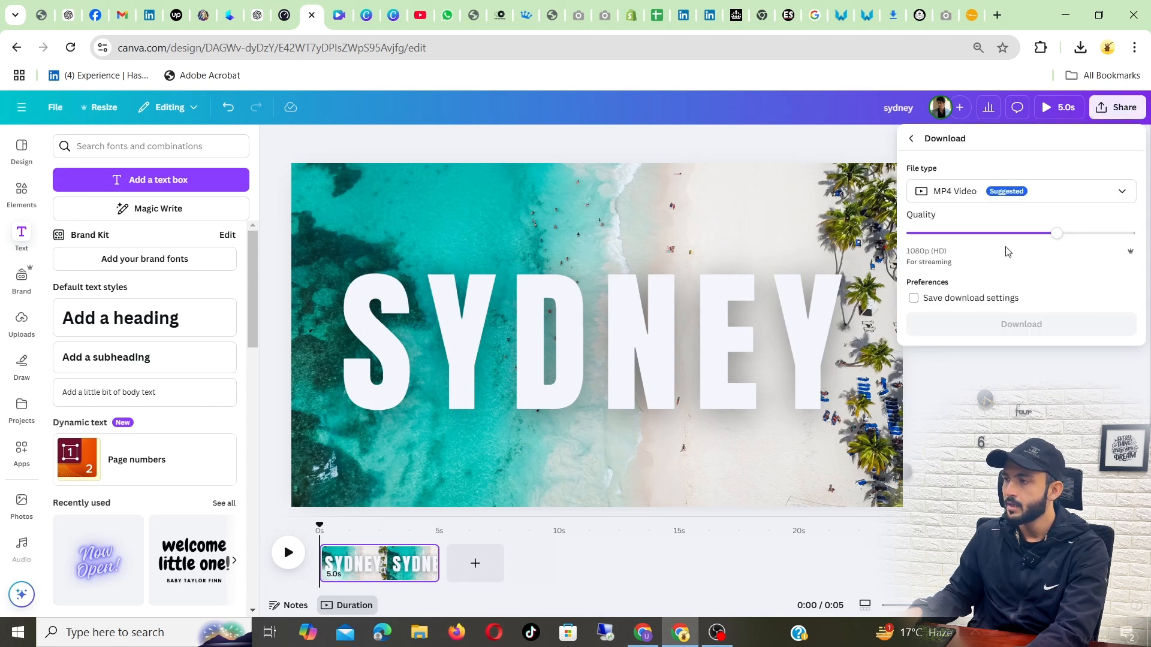
{"action": "left_click", "coordinate": [1113, 196]}
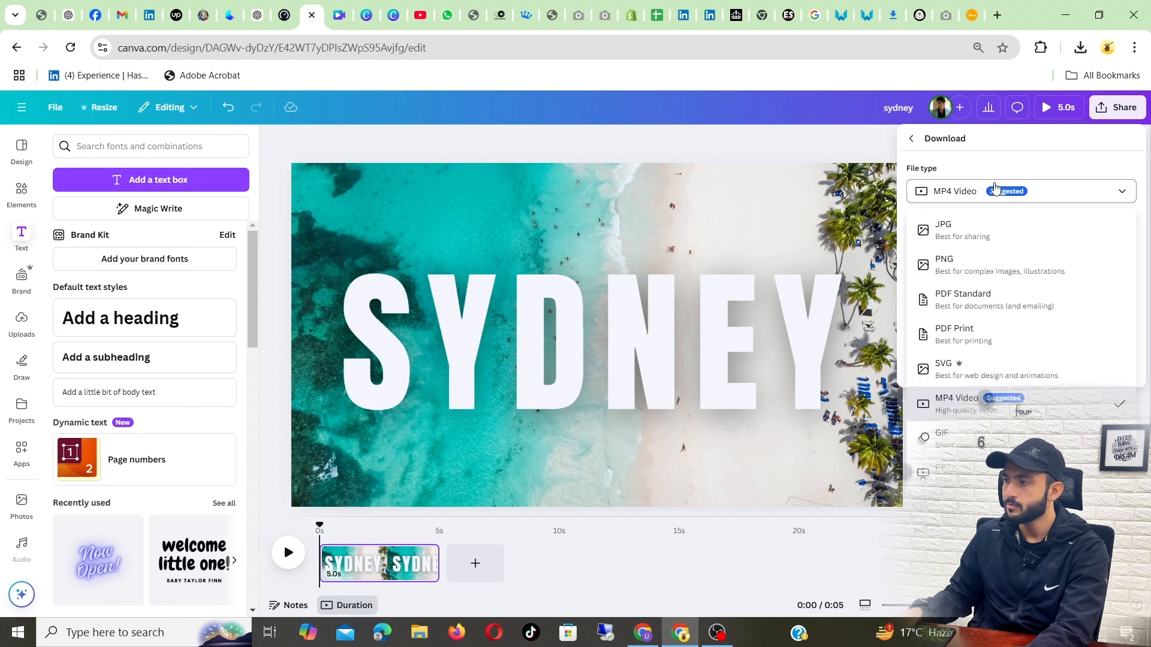
{"action": "left_click", "coordinate": [987, 265]}
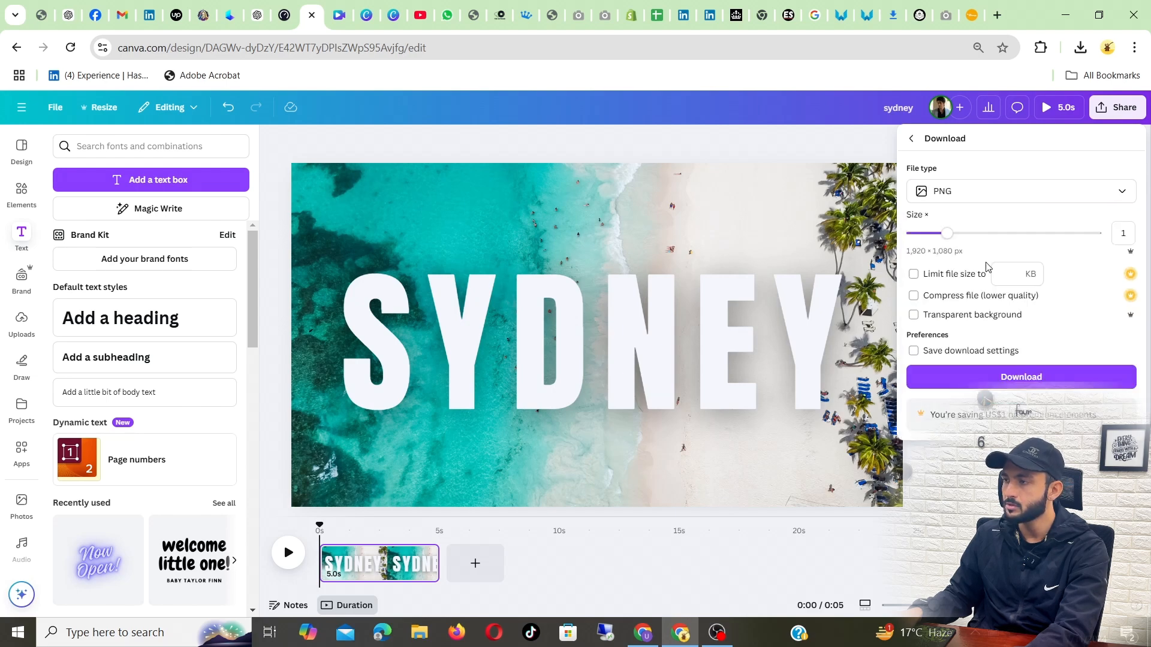
{"action": "left_click", "coordinate": [1024, 379]}
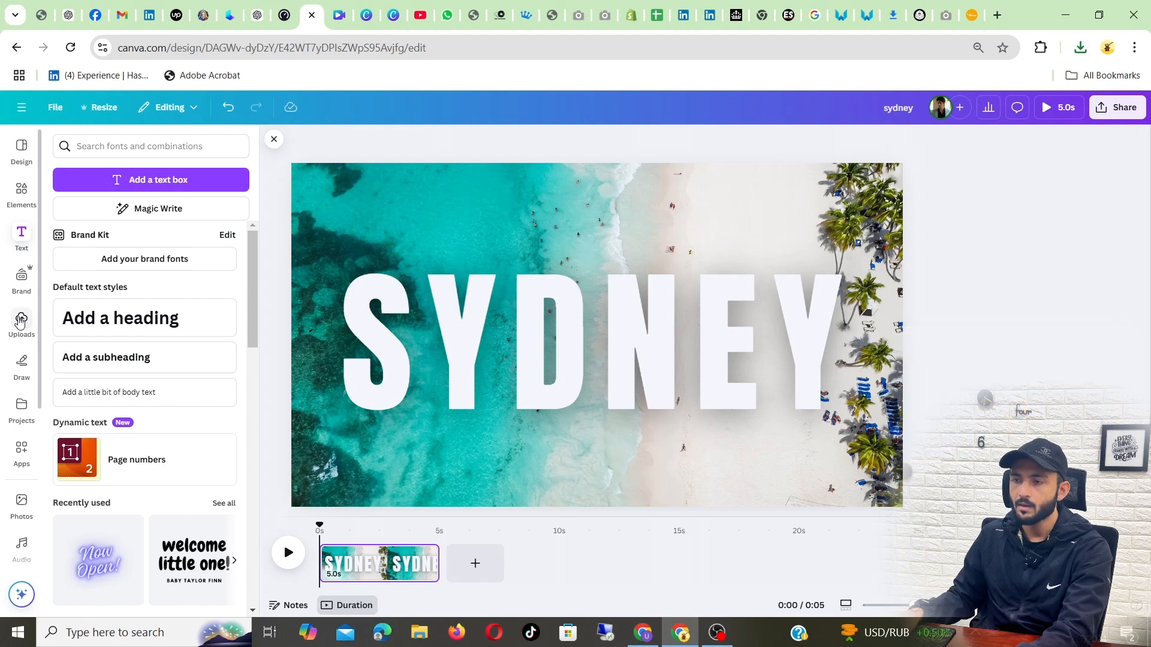
- Upload the exported "sydney" image from the Downloads folder to the project's uploads
{"action": "left_click", "coordinate": [21, 322]}
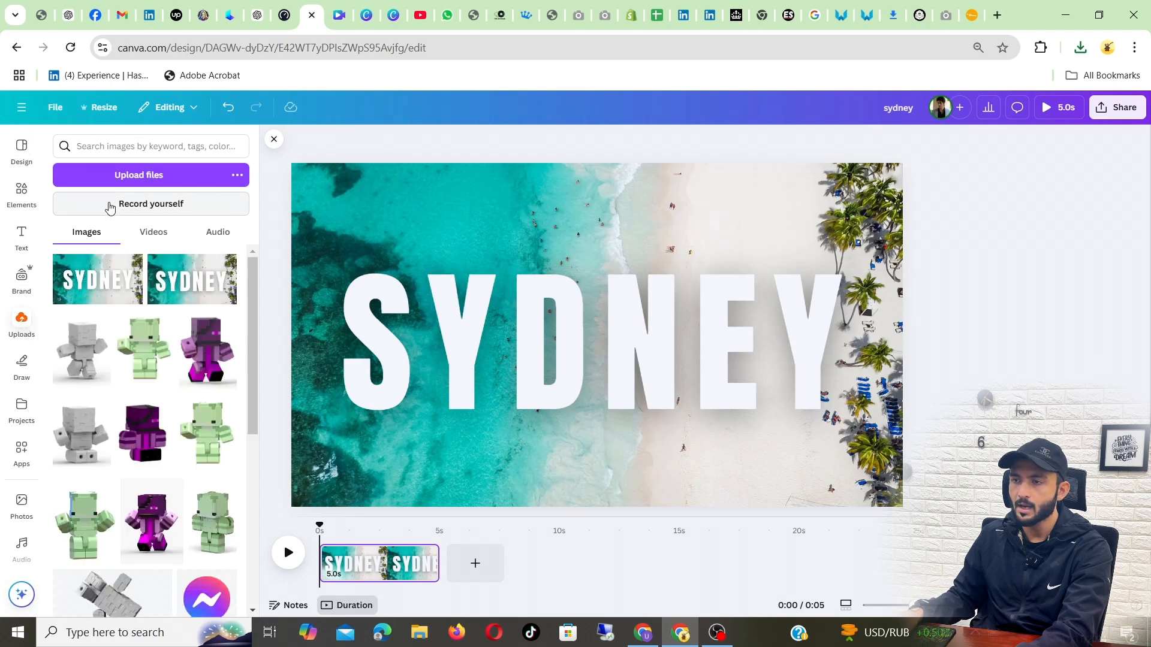
{"action": "left_click", "coordinate": [149, 177]}
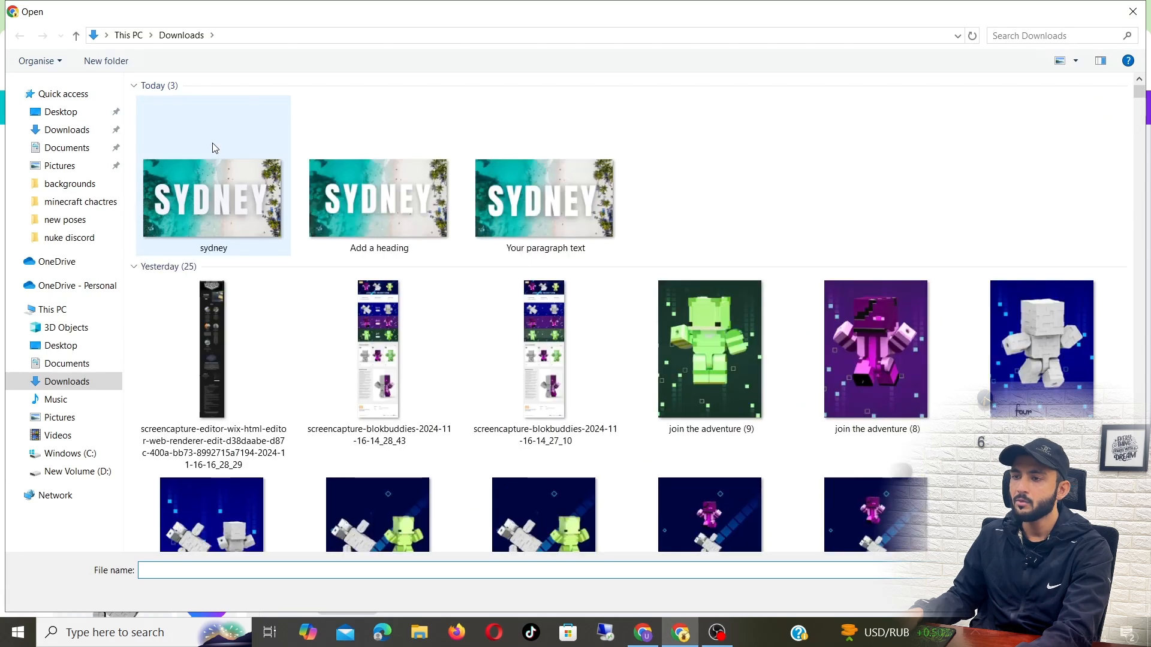
{"action": "left_click", "coordinate": [199, 219]}
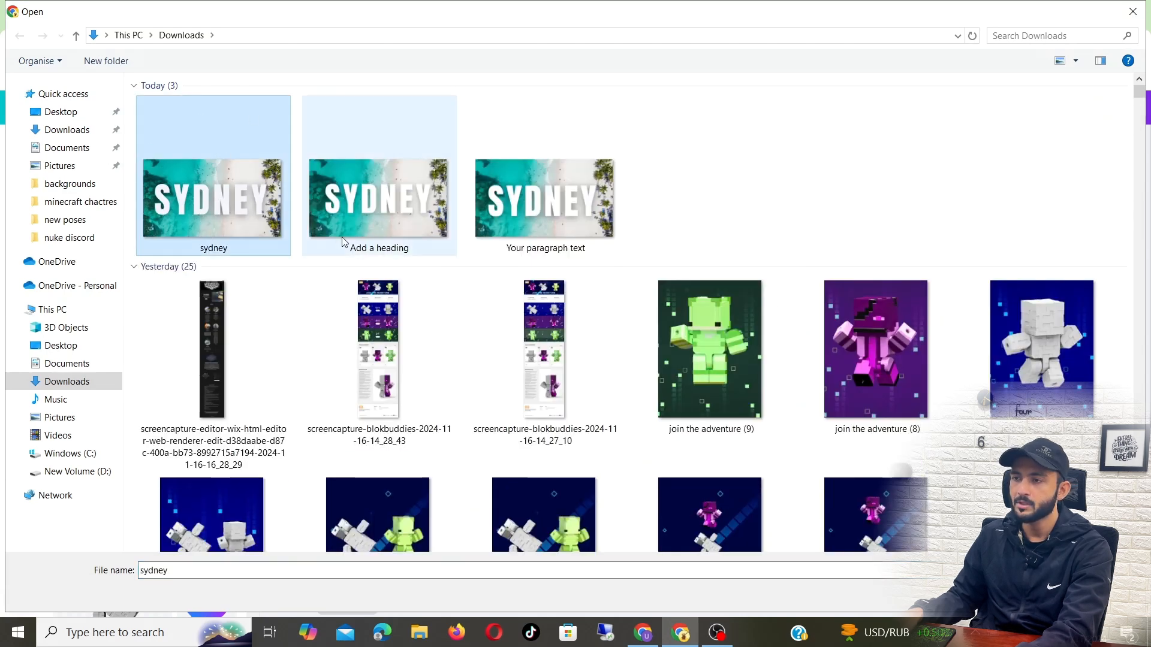
{"action": "key", "text": "Return"}
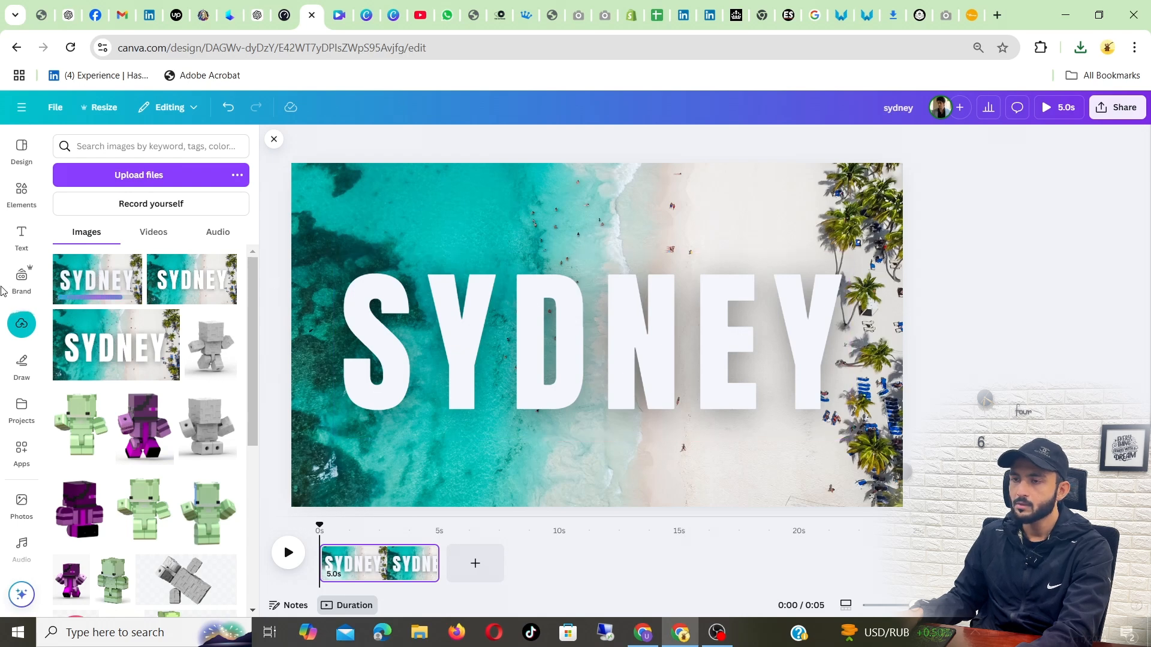
- Delete the SYDNEY heading and the beach background photo from the page
{"action": "left_click", "coordinate": [535, 313]}
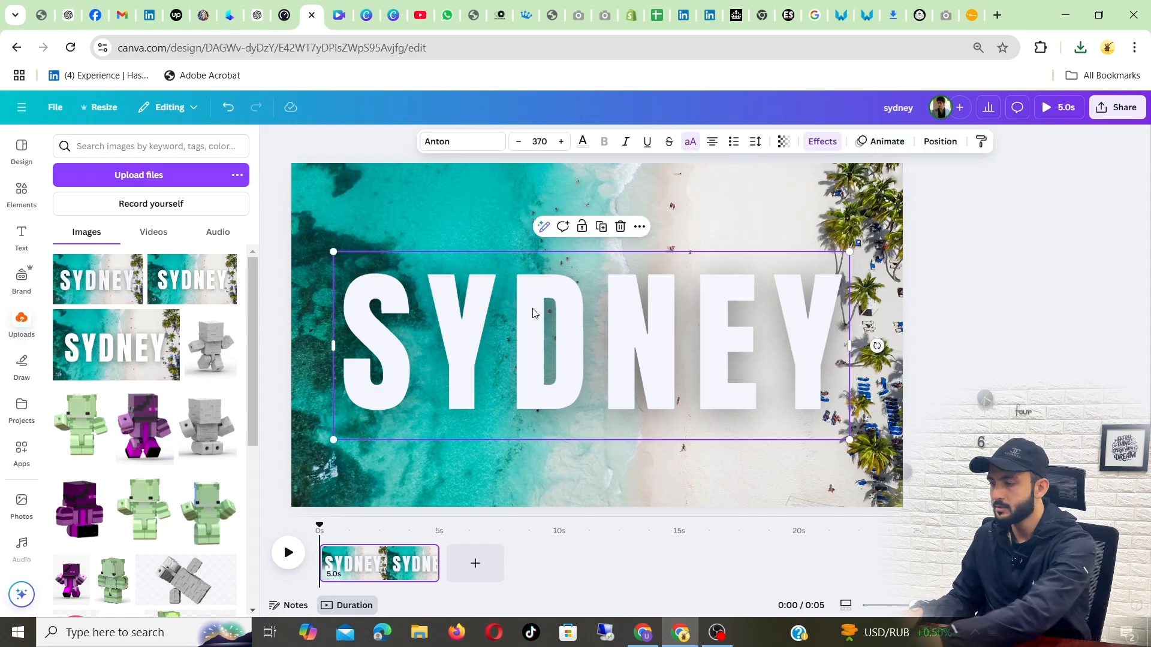
{"action": "key", "text": "Delete"}
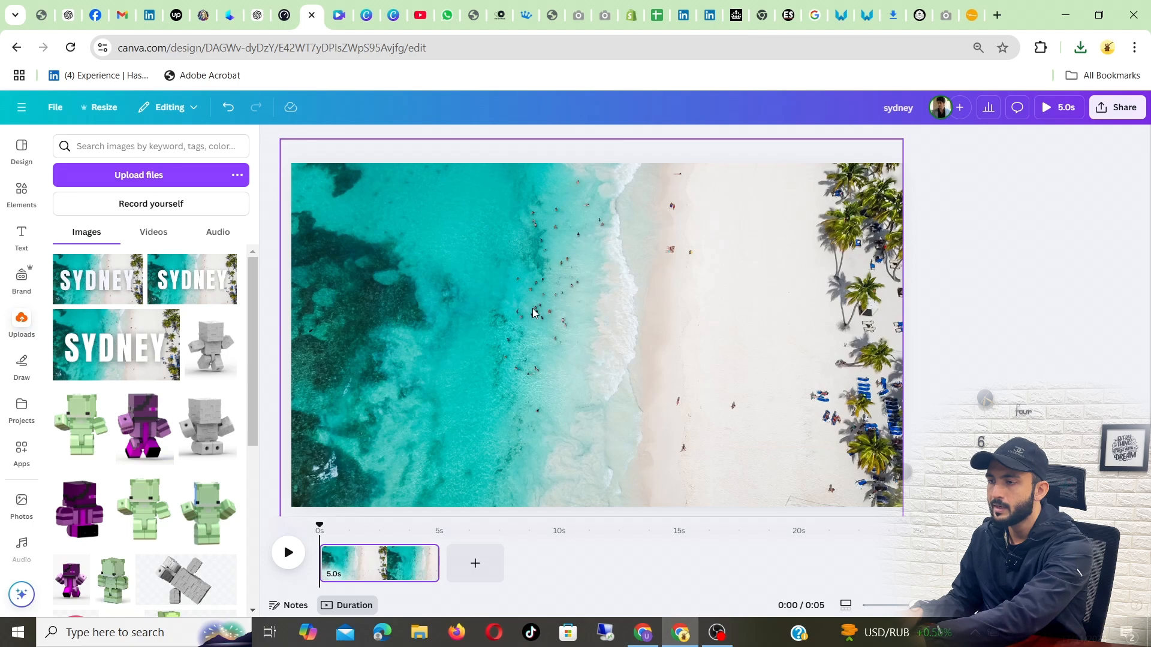
{"action": "left_click", "coordinate": [535, 313]}
{"action": "key", "text": "Delete"}
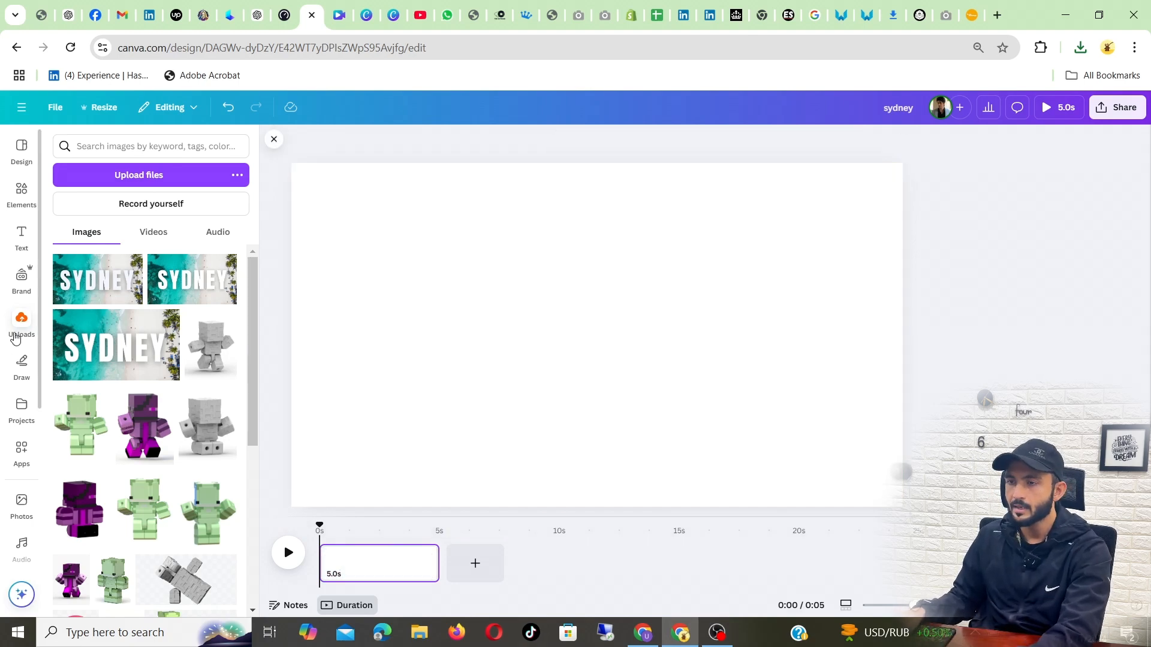
- Place the newly uploaded sydney image on the blank page and enlarge it to fill the whole page
{"action": "left_click", "coordinate": [91, 280]}
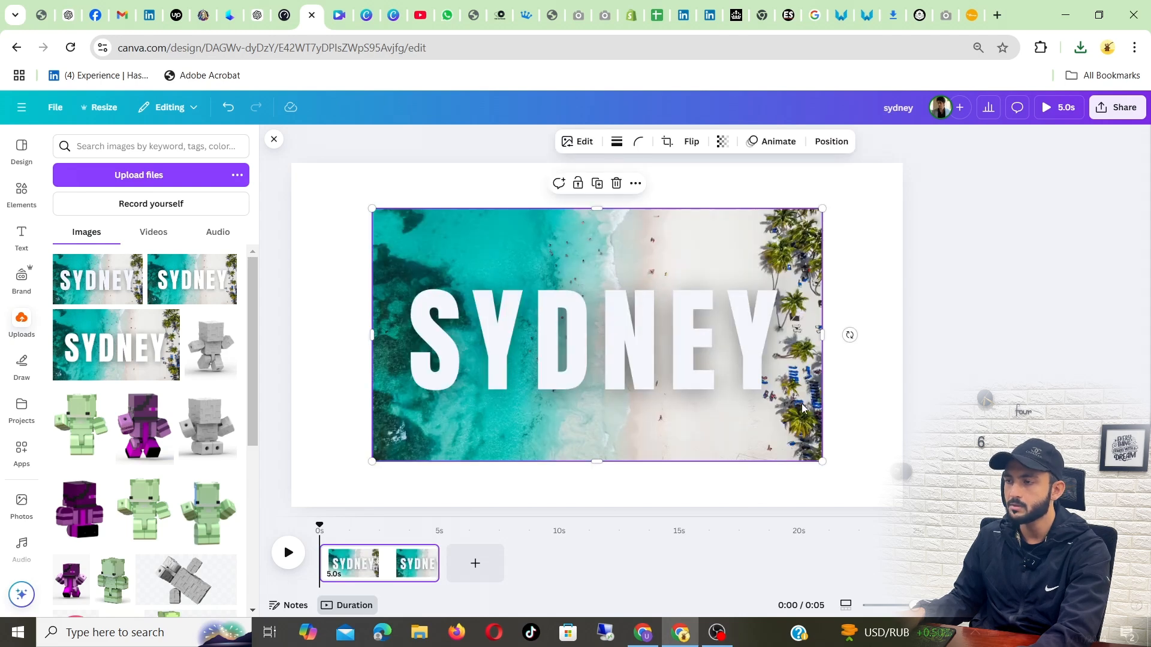
{"action": "left_click_drag", "start_coordinate": [825, 463], "coordinate": [904, 505]}
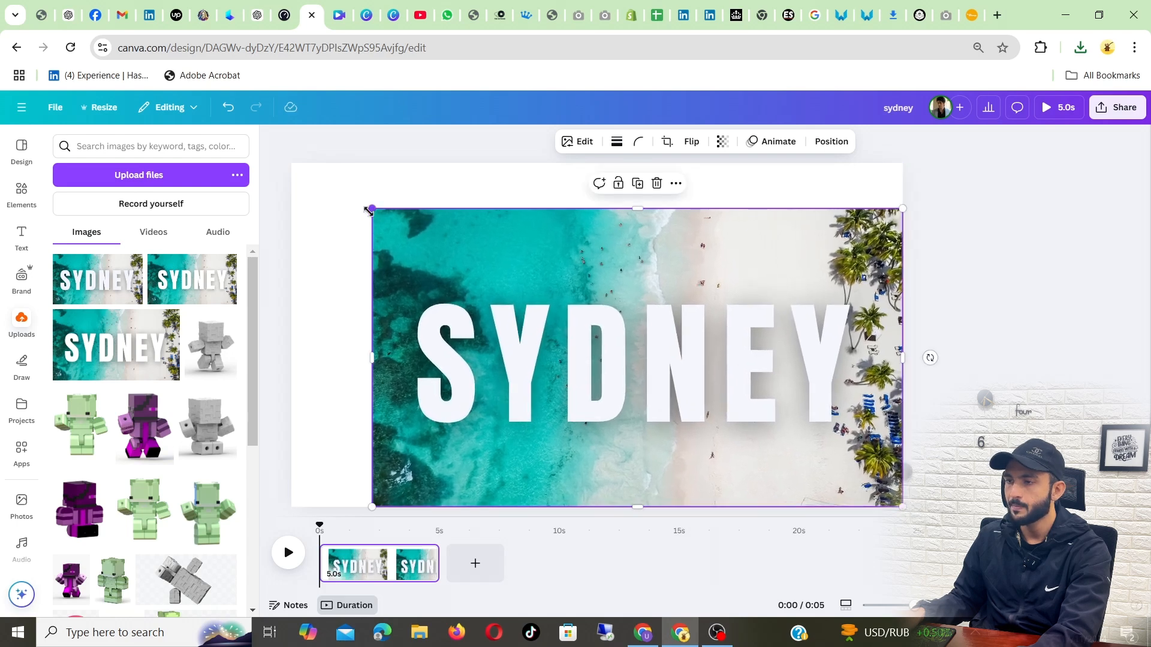
{"action": "left_click_drag", "start_coordinate": [370, 209], "coordinate": [277, 190]}
{"action": "left_click", "coordinate": [958, 208]}
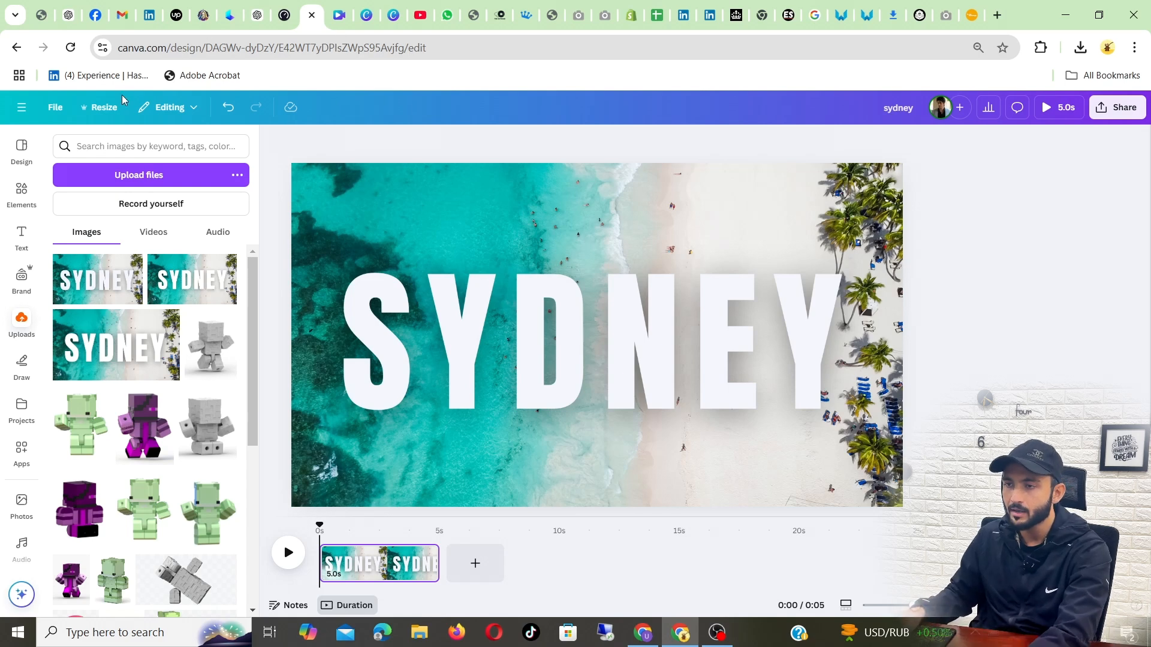
- Search the elements for "PLANE" and browse the full set of plane graphics
{"action": "left_click", "coordinate": [21, 193]}
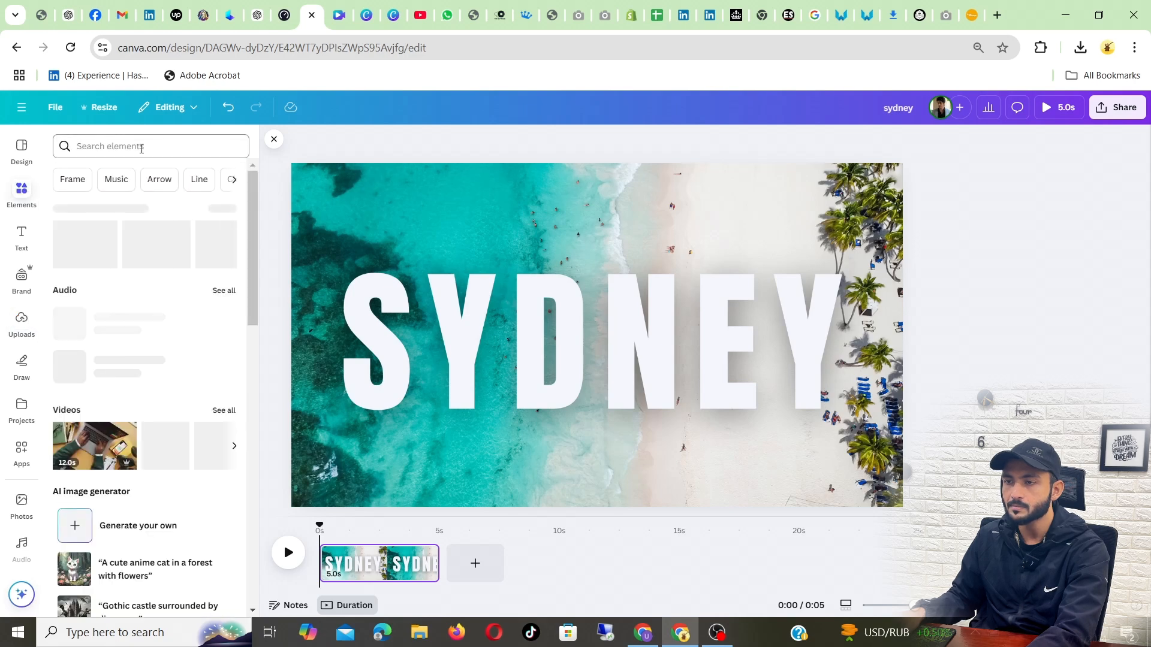
{"action": "left_click", "coordinate": [159, 149]}
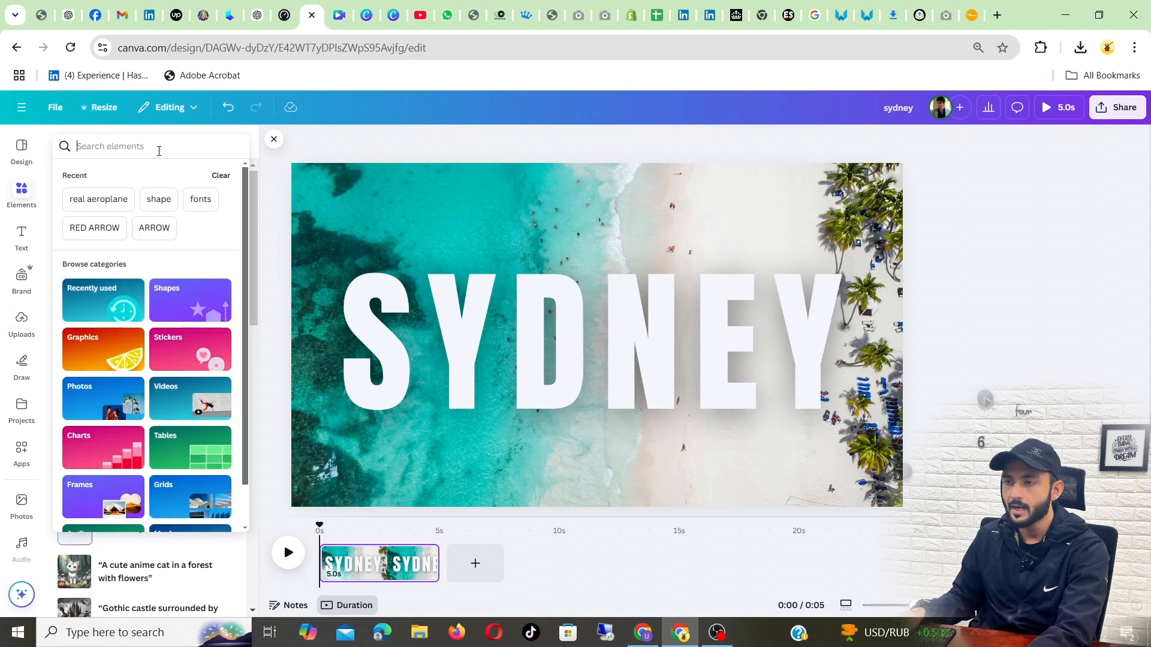
{"action": "type", "text": "PLANE"}
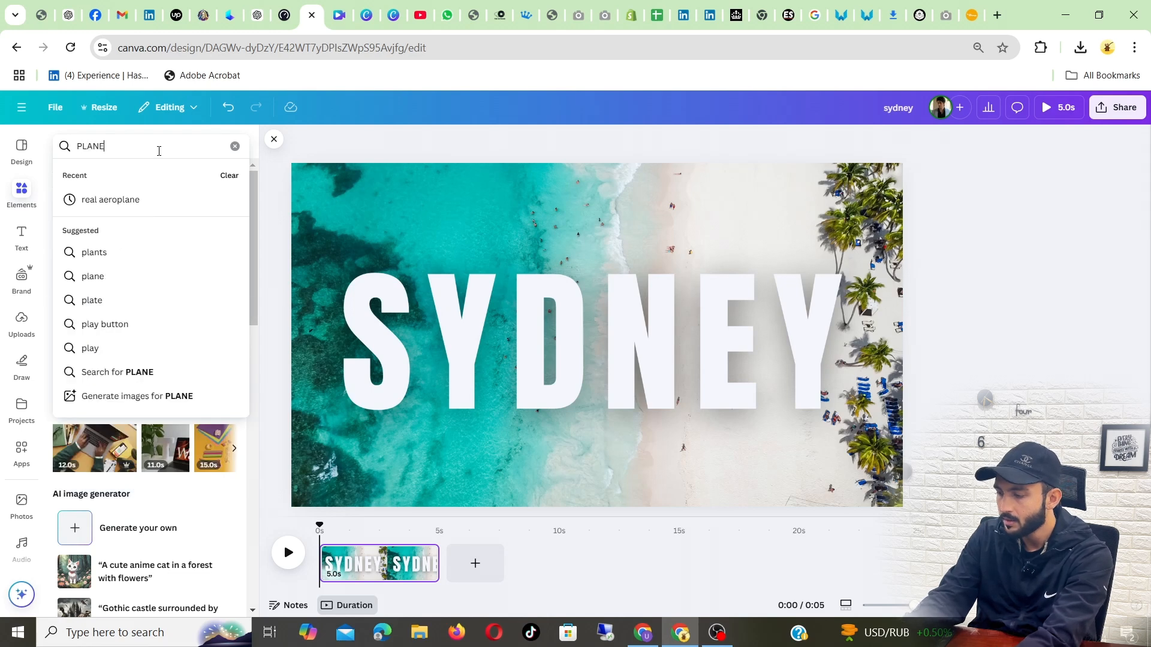
{"action": "key", "text": "Return"}
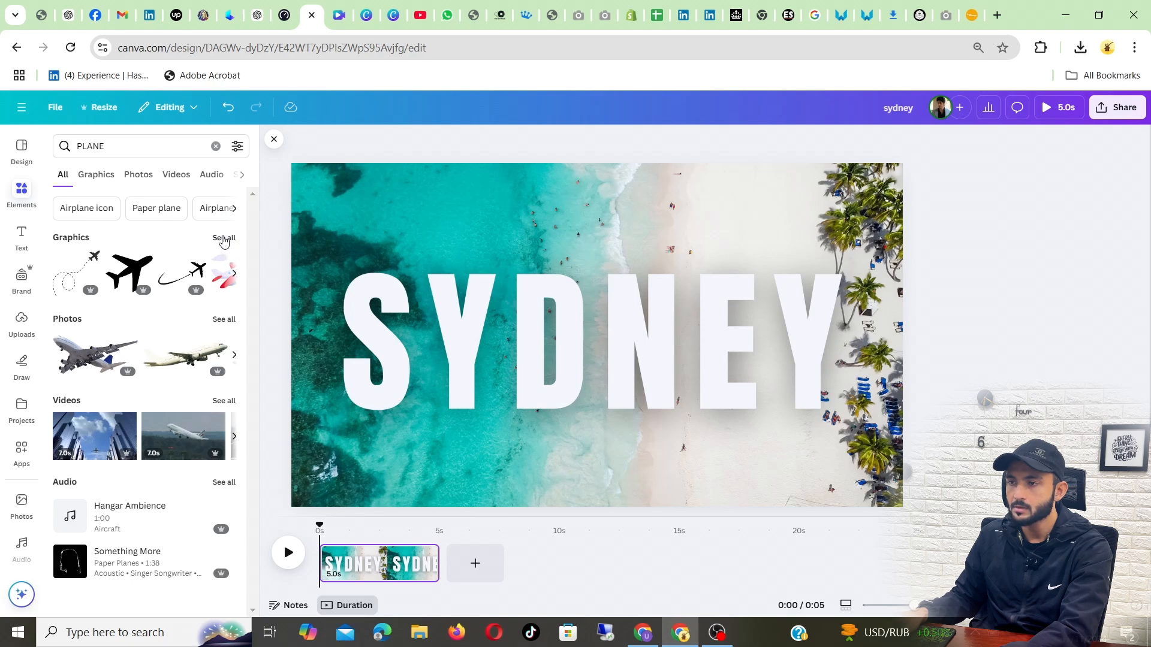
{"action": "left_click", "coordinate": [231, 239]}
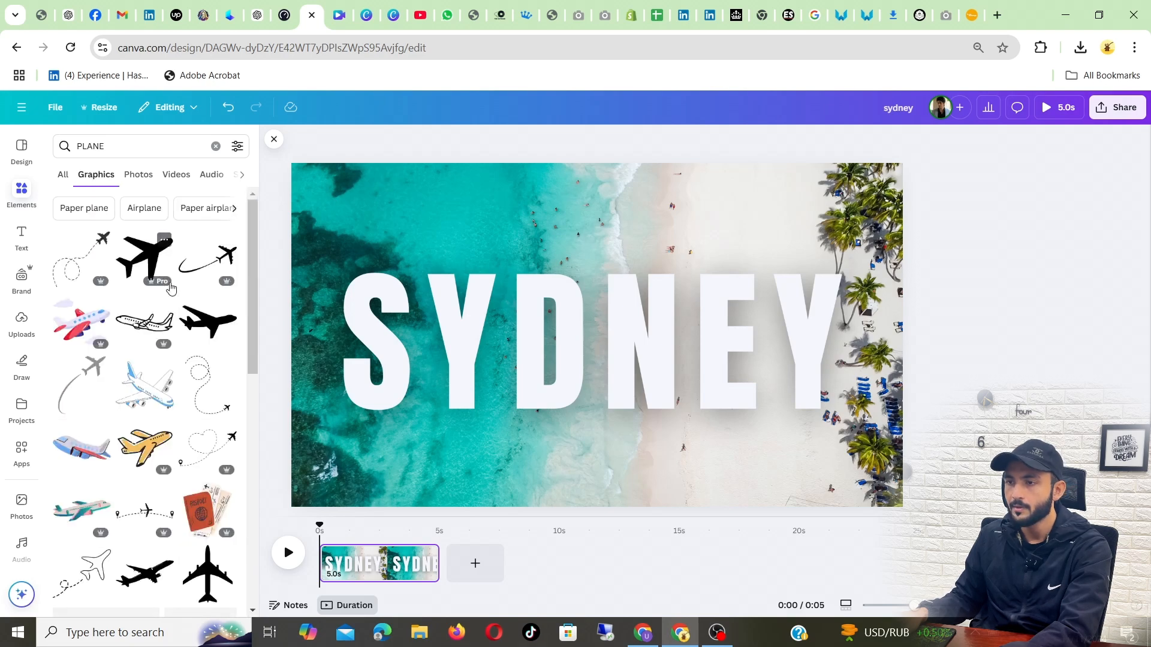
{"action": "scroll", "coordinate": [160, 362], "scroll_direction": "down", "scroll_amount": 10}
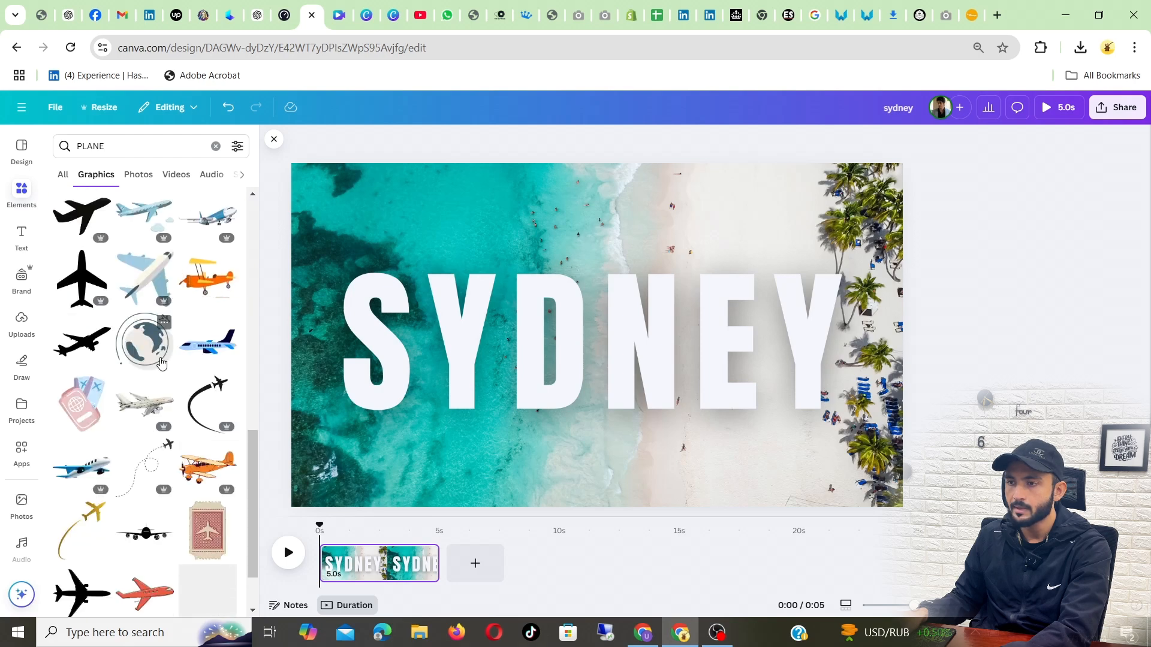
{"action": "scroll", "coordinate": [161, 362], "scroll_direction": "down", "scroll_amount": 1}
{"action": "scroll", "coordinate": [118, 295], "scroll_direction": "up", "scroll_amount": 10}
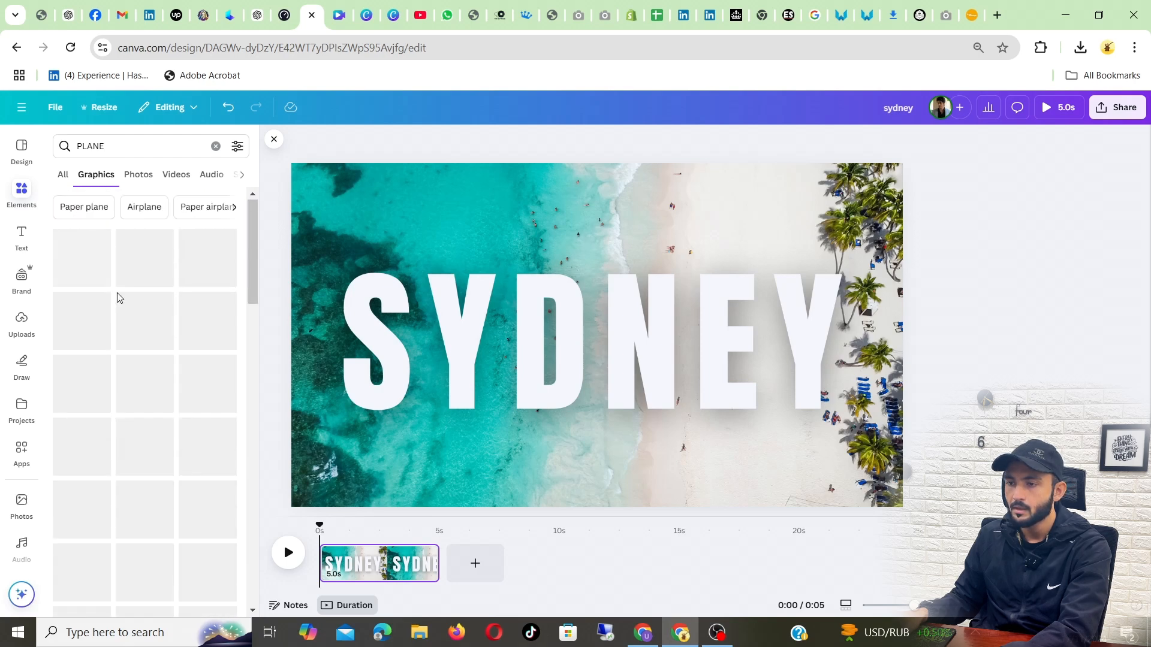
- Search the graphics for "REAL PLANE" and add the beige and the blue-white top-view planes to the page
{"action": "left_click", "coordinate": [81, 147]}
{"action": "type", "text": "REAL"}
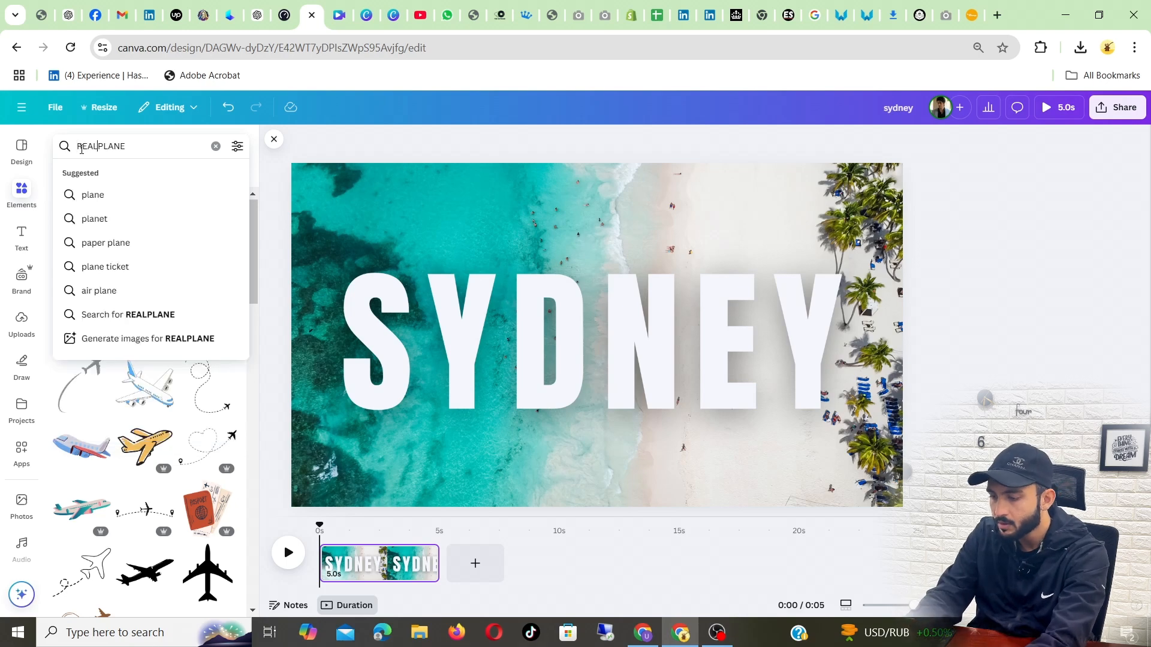
{"action": "key", "text": "Return"}
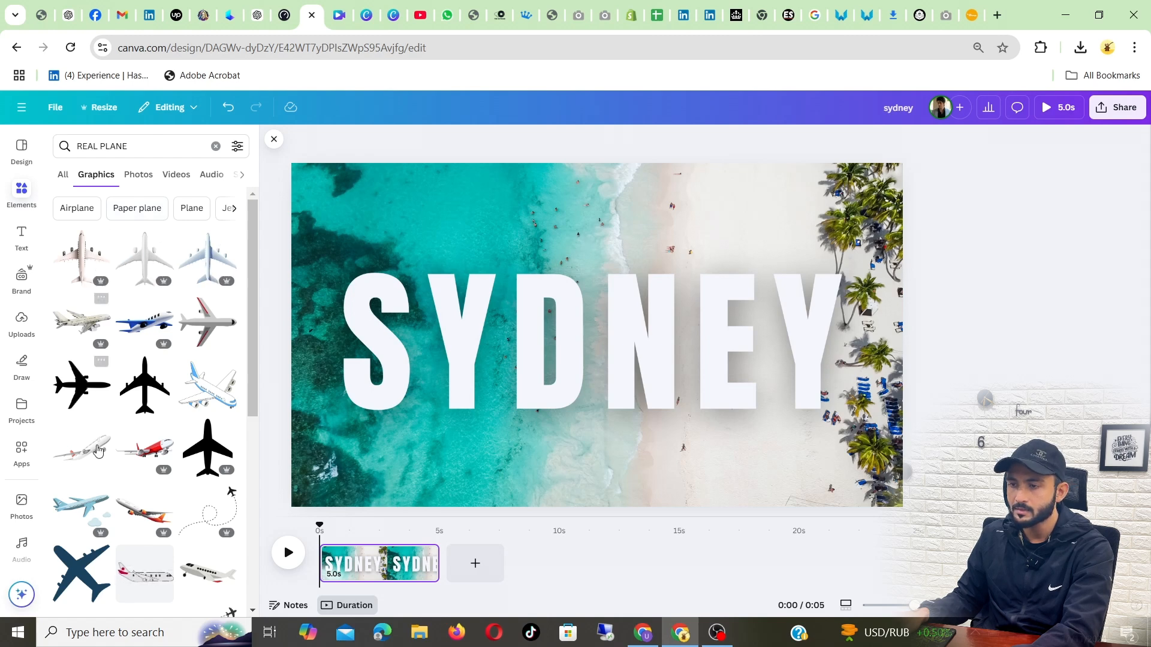
{"action": "left_click", "coordinate": [85, 251]}
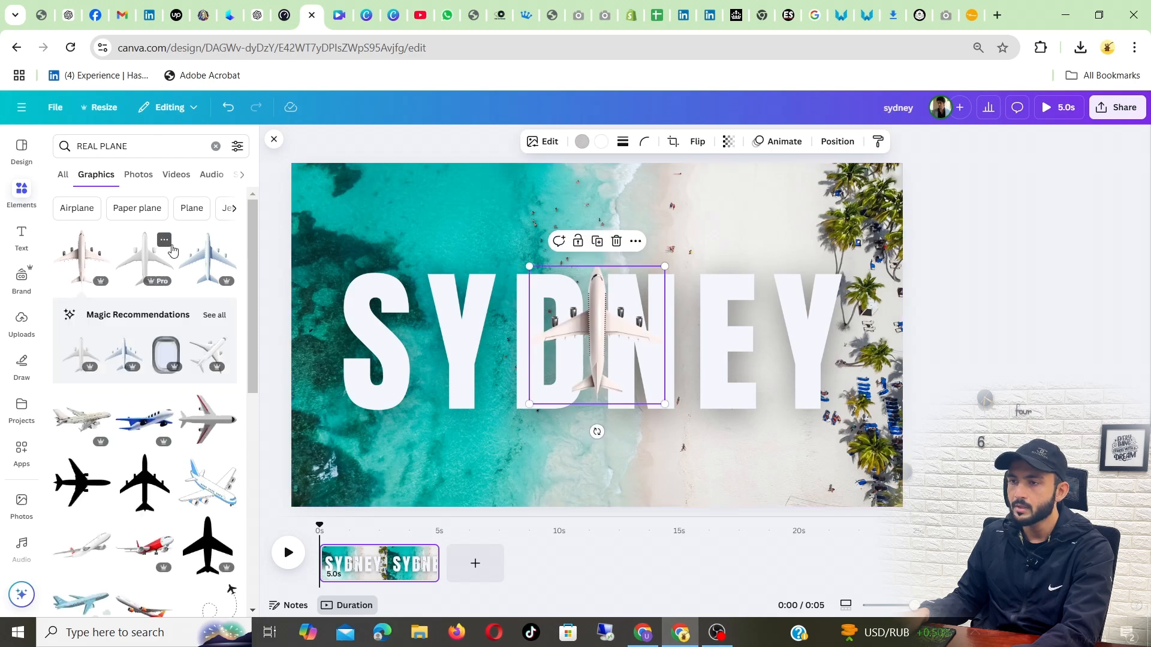
{"action": "left_click", "coordinate": [217, 257]}
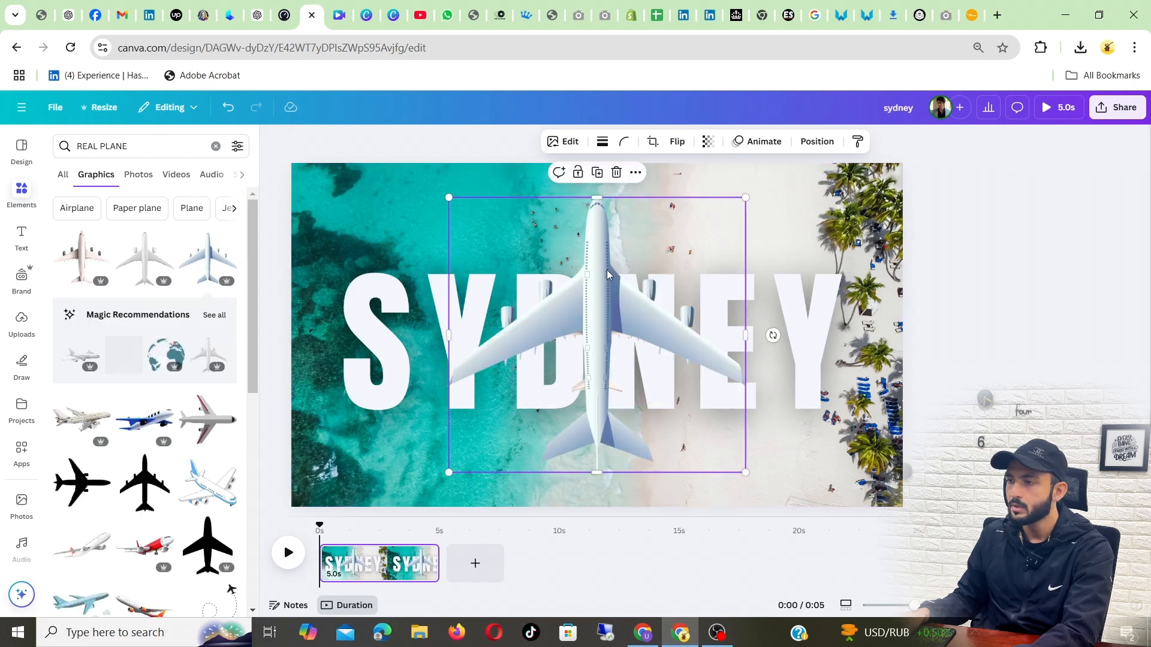
- Move the blue-white plane onto the left half of the page and enlarge the beige plane to a similar size beside it
{"action": "left_click_drag", "start_coordinate": [579, 279], "coordinate": [406, 280]}
{"action": "left_click", "coordinate": [660, 311]}
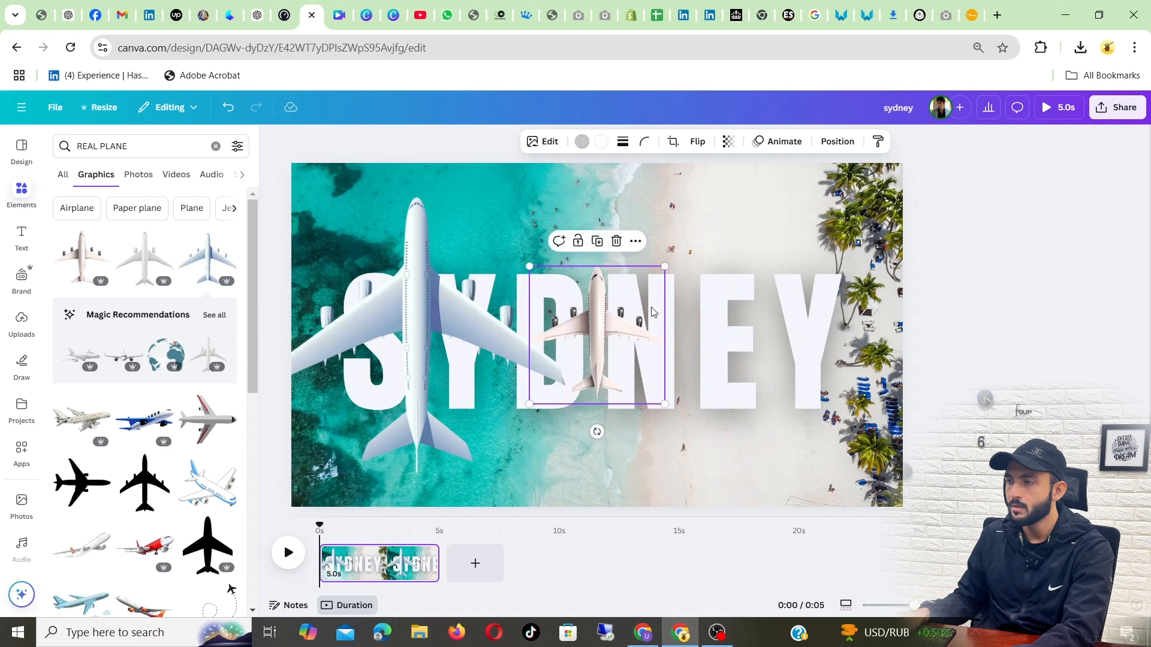
{"action": "left_click_drag", "start_coordinate": [665, 405], "coordinate": [753, 478]}
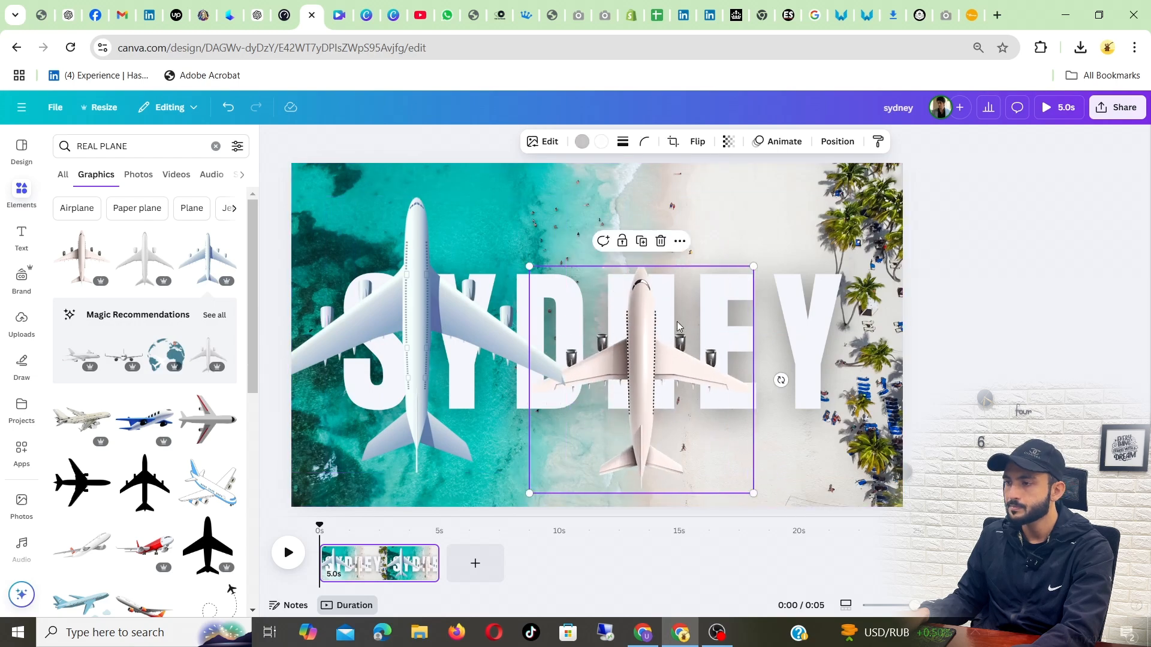
{"action": "mouse_move", "coordinate": [647, 297]}
{"action": "left_mouse_down"}
{"action": "mouse_move", "coordinate": [666, 274]}
{"action": "mouse_move", "coordinate": [651, 247]}
{"action": "mouse_move", "coordinate": [528, 281]}
{"action": "mouse_move", "coordinate": [747, 282]}
{"action": "mouse_move", "coordinate": [889, 316]}
{"action": "mouse_move", "coordinate": [627, 304]}
{"action": "mouse_move", "coordinate": [636, 309]}
{"action": "left_mouse_up"}
{"action": "left_click", "coordinate": [144, 258]}
{"action": "left_click", "coordinate": [656, 188]}
{"action": "left_click", "coordinate": [658, 302]}
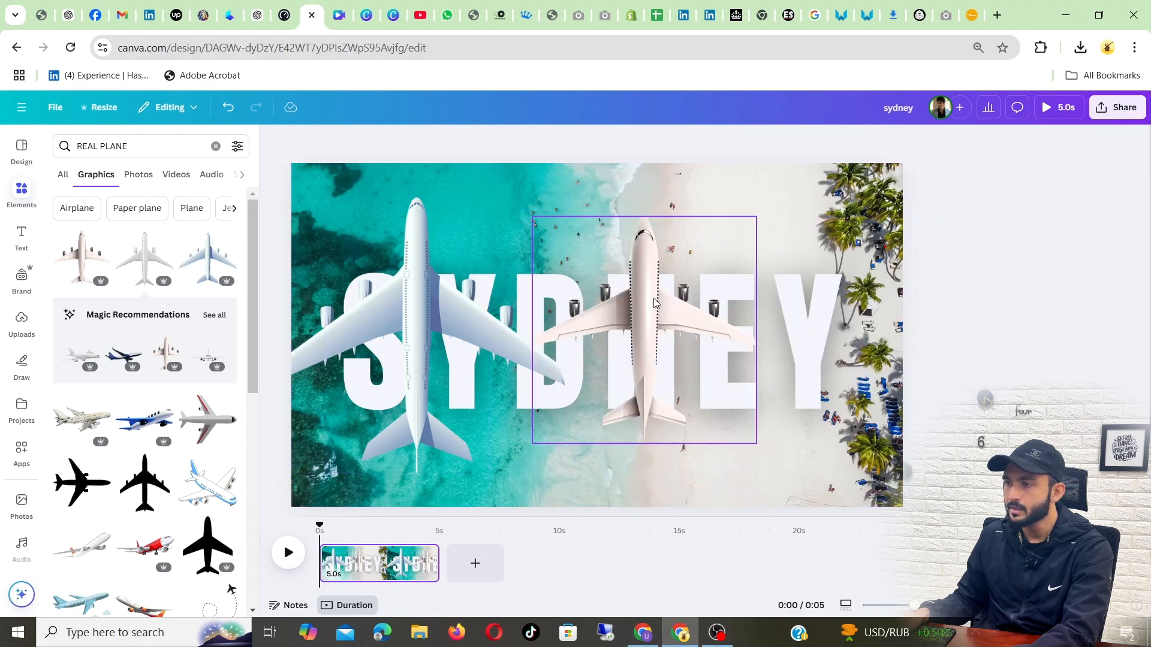
{"action": "left_click_drag", "start_coordinate": [754, 443], "coordinate": [810, 497]}
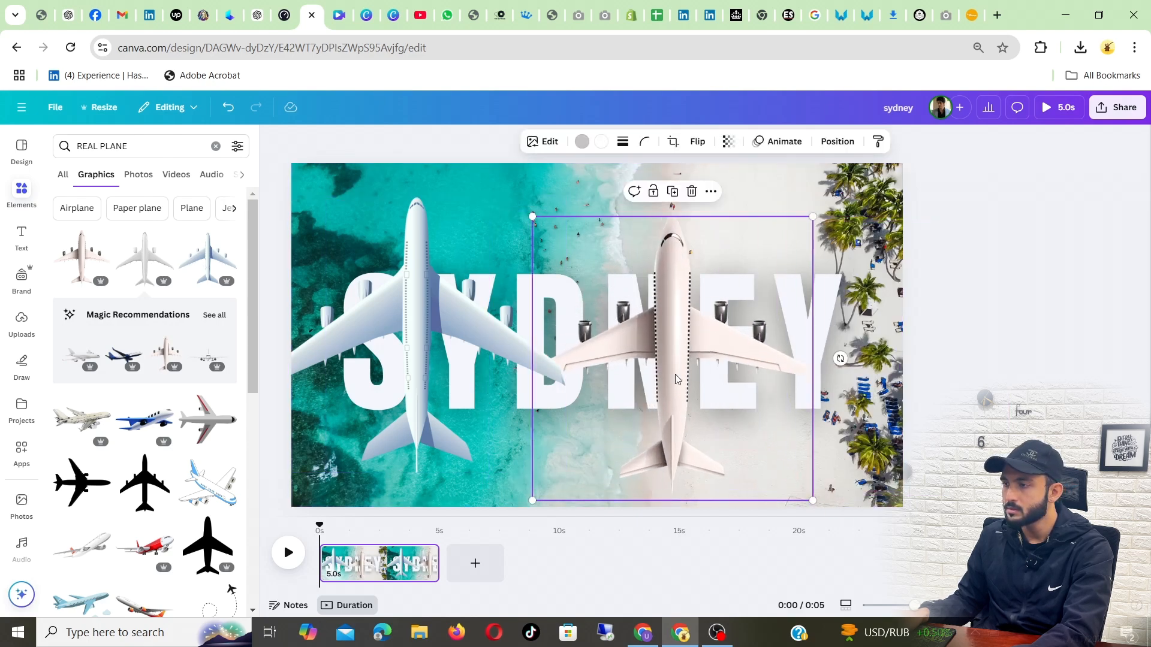
{"action": "left_click_drag", "start_coordinate": [659, 349], "coordinate": [713, 344]}
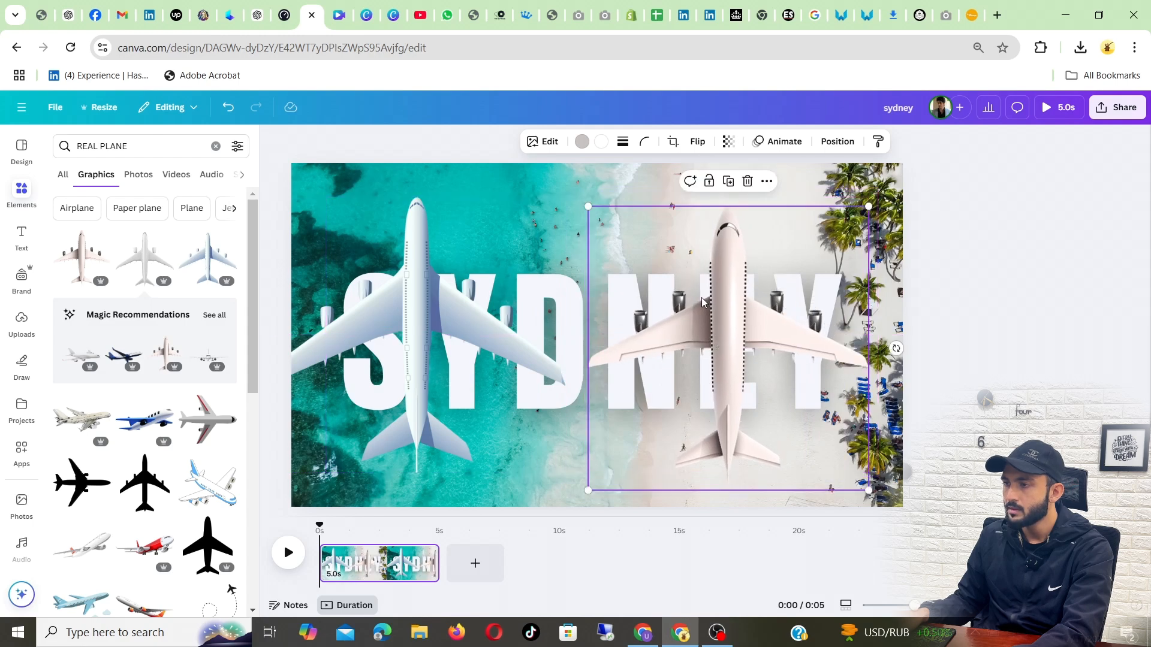
- Delete the blue-white plane and move the beige plane to the middle of the SYDNEY title
{"action": "left_click", "coordinate": [409, 303]}
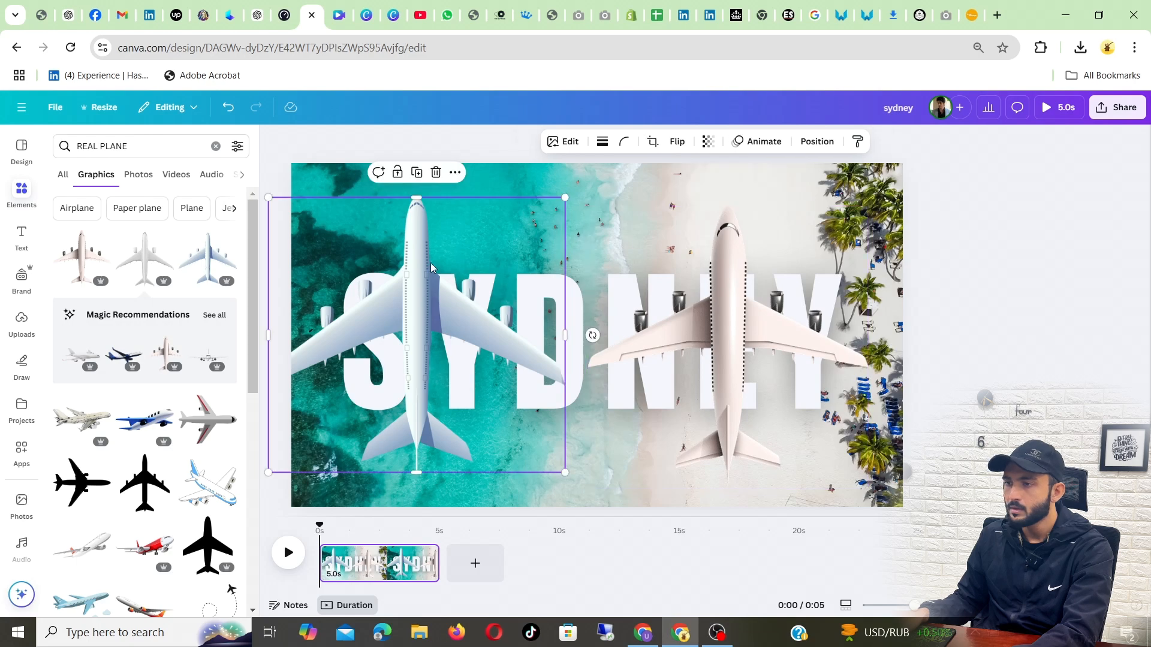
{"action": "left_click", "coordinate": [436, 173]}
{"action": "left_click", "coordinate": [698, 313]}
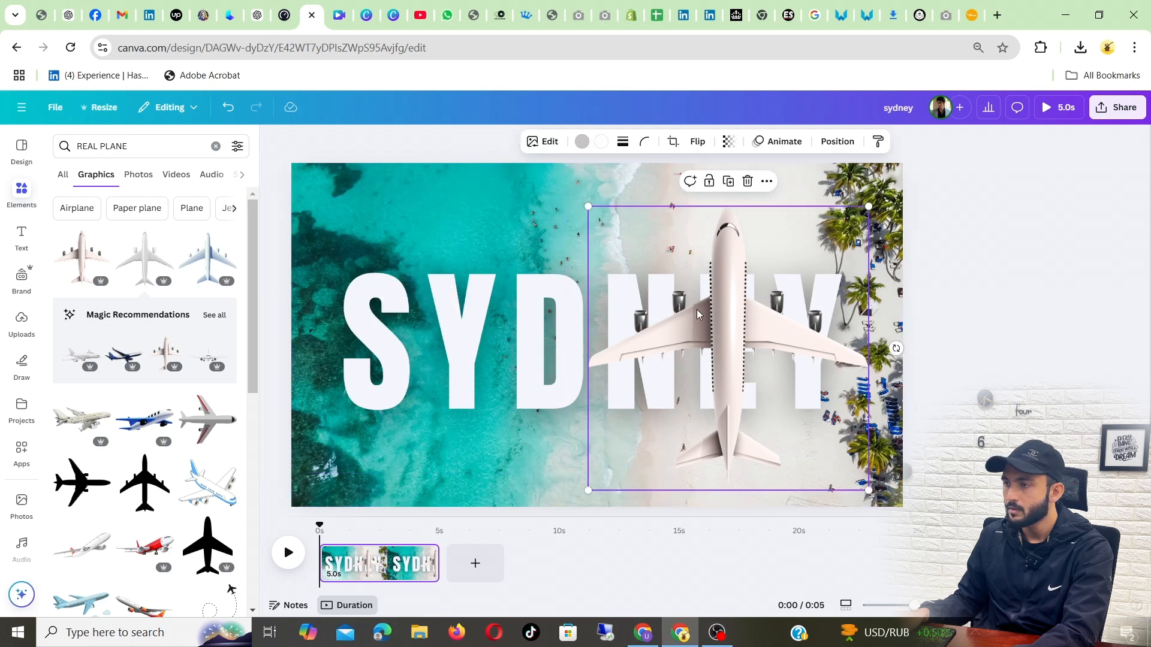
{"action": "left_click_drag", "start_coordinate": [733, 387], "coordinate": [566, 393]}
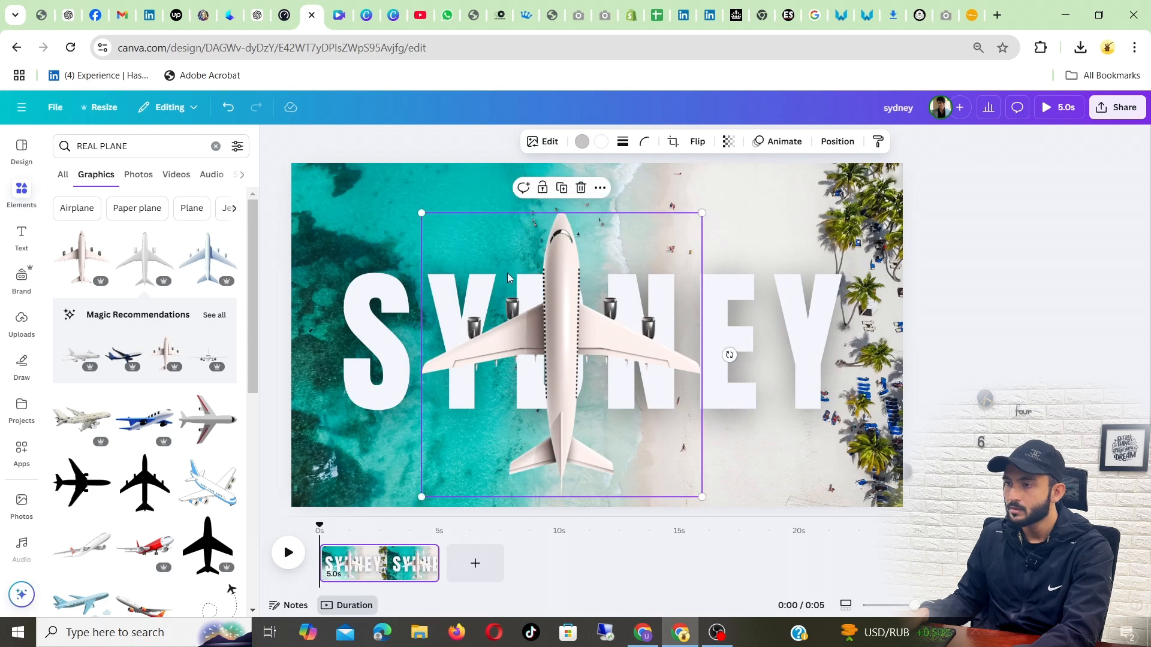
{"action": "left_click_drag", "start_coordinate": [508, 278], "coordinate": [546, 270]}
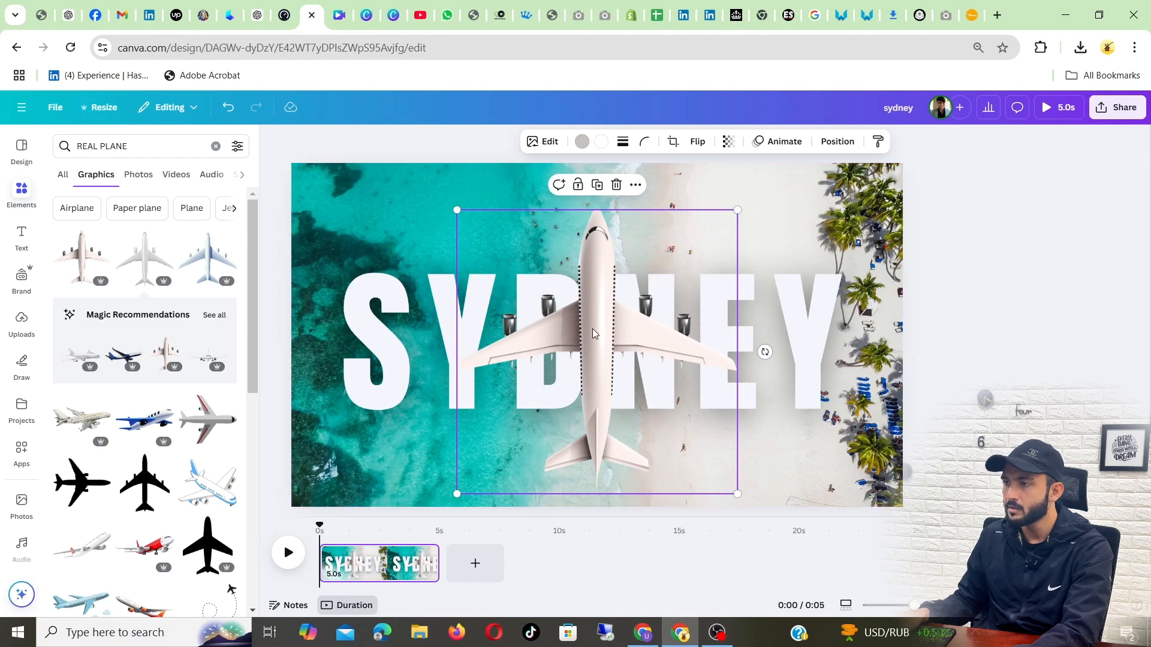
{"action": "left_click_drag", "start_coordinate": [593, 334], "coordinate": [588, 321]}
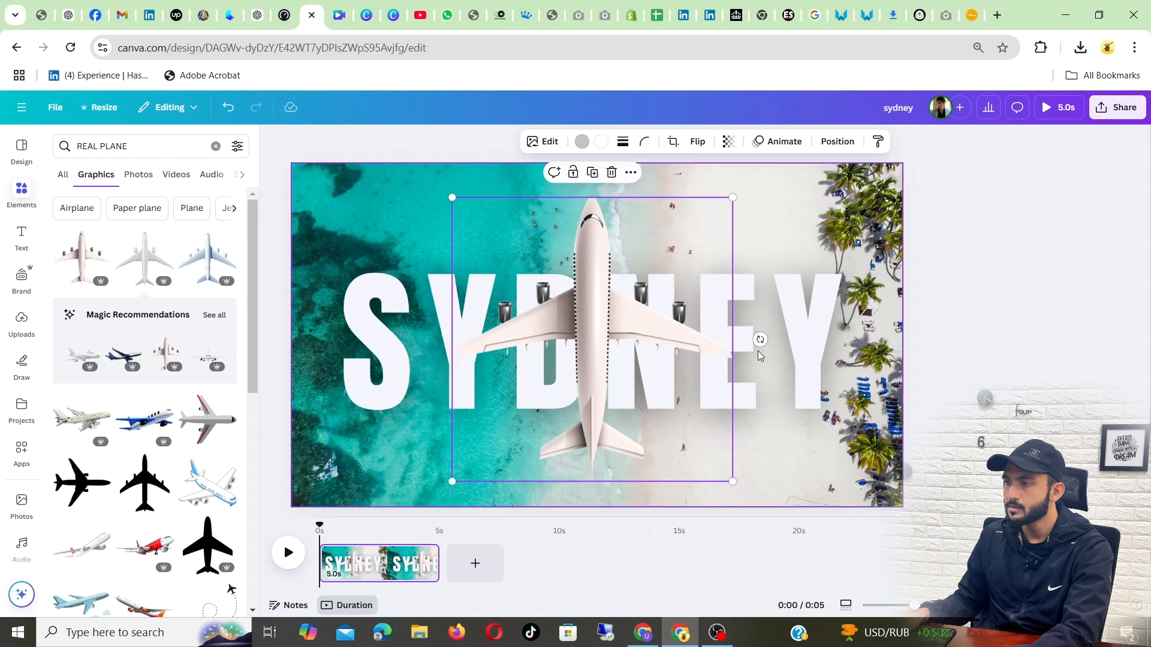
- Rotate the beige plane 90° clockwise so its nose points right, and position it over the middle letters of the title
{"action": "left_click_drag", "start_coordinate": [760, 339], "coordinate": [591, 432]}
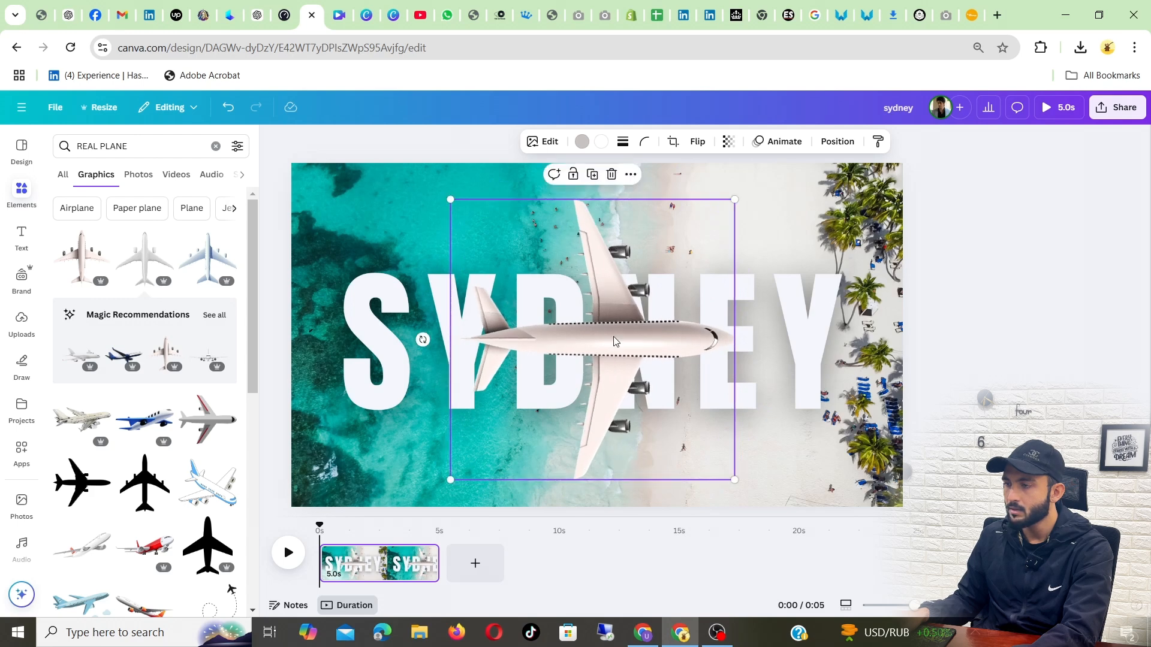
{"action": "left_click_drag", "start_coordinate": [423, 340], "coordinate": [421, 336]}
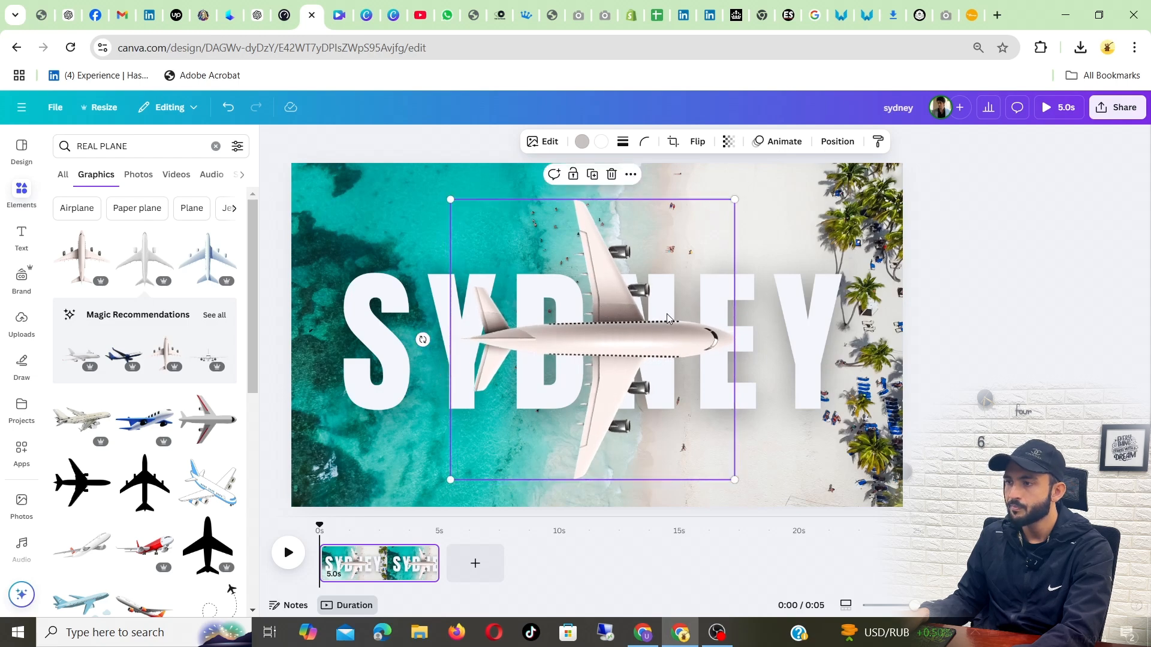
{"action": "left_click_drag", "start_coordinate": [652, 332], "coordinate": [627, 327]}
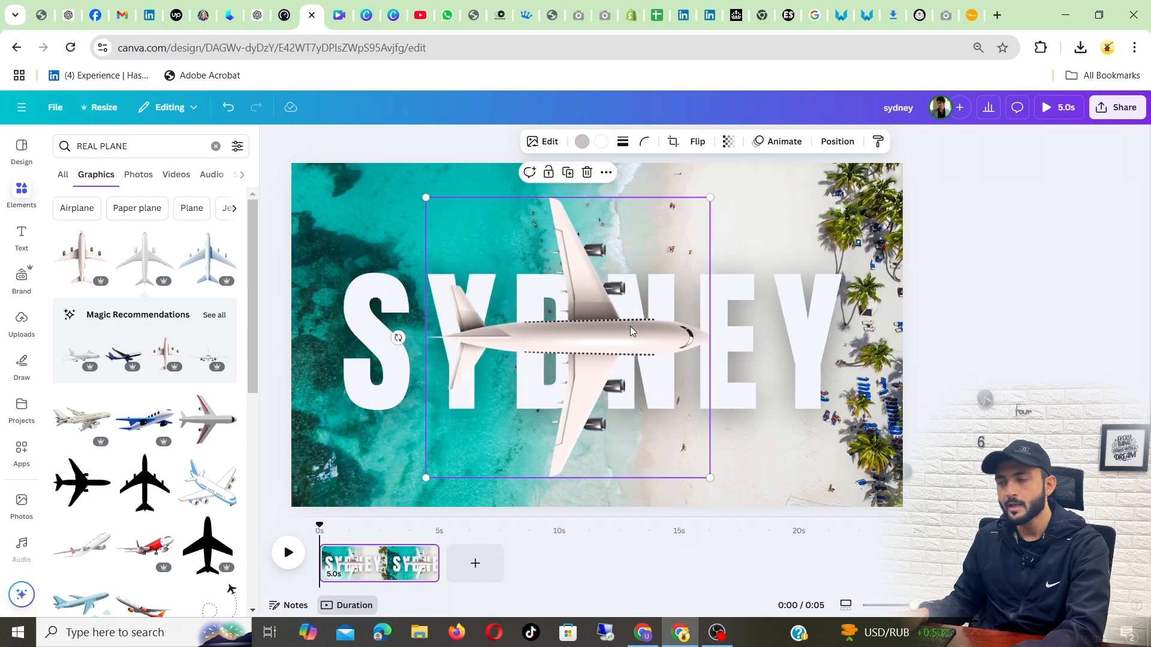
- Clear the plane search, search the elements for "SQUARE" and add a rectangle shape to the page
{"action": "left_click", "coordinate": [948, 264]}
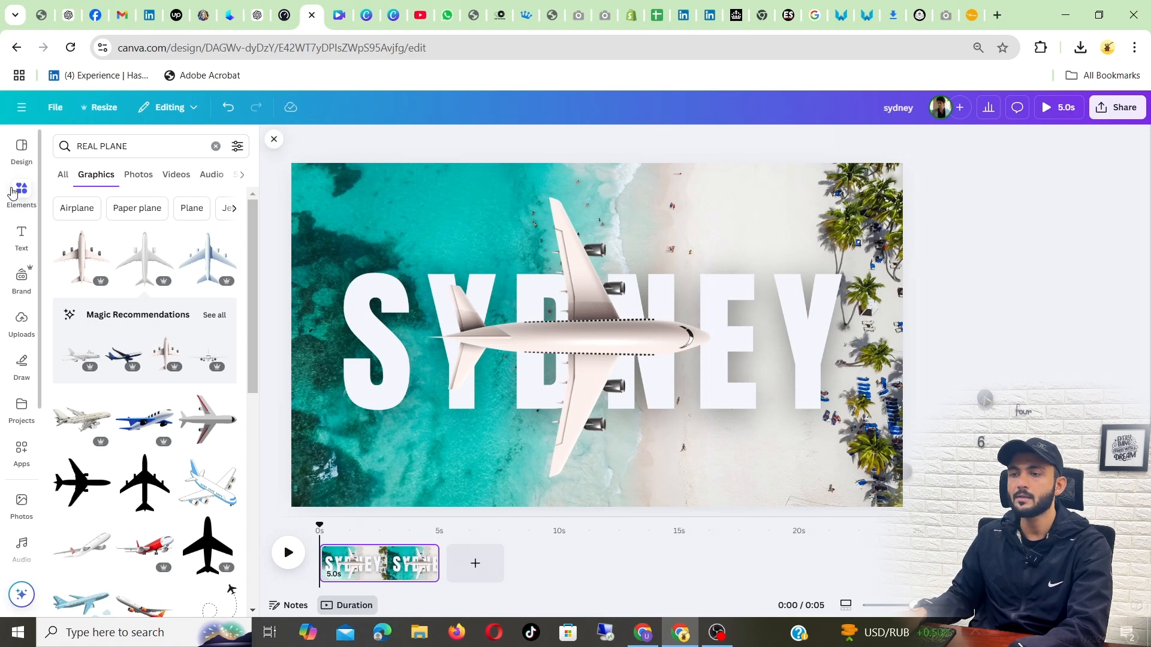
{"action": "left_click", "coordinate": [152, 148]}
{"action": "left_click", "coordinate": [215, 146]}
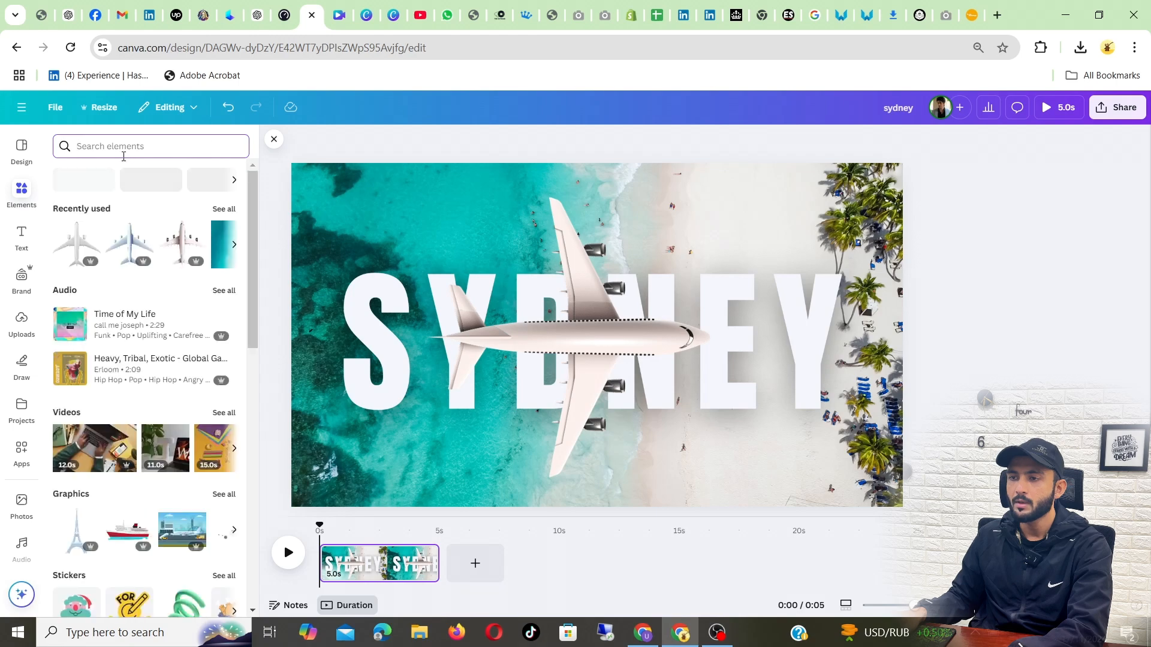
{"action": "left_click", "coordinate": [18, 192]}
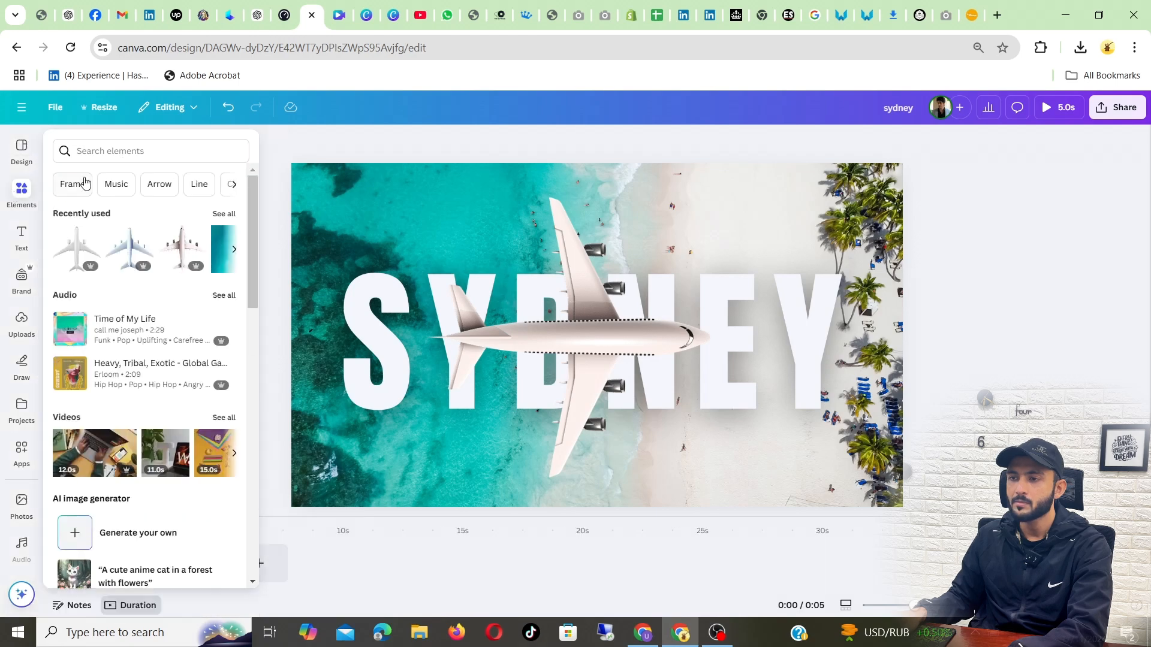
{"action": "left_click", "coordinate": [168, 152]}
{"action": "type", "text": "SQUARE"}
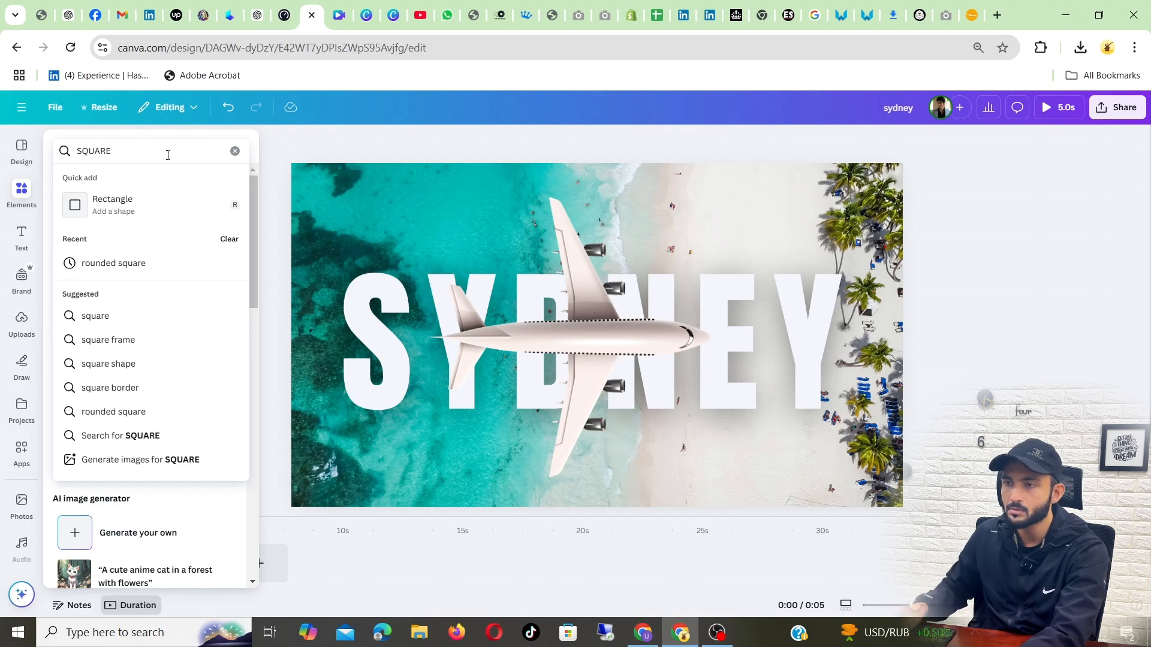
{"action": "left_click", "coordinate": [121, 212]}
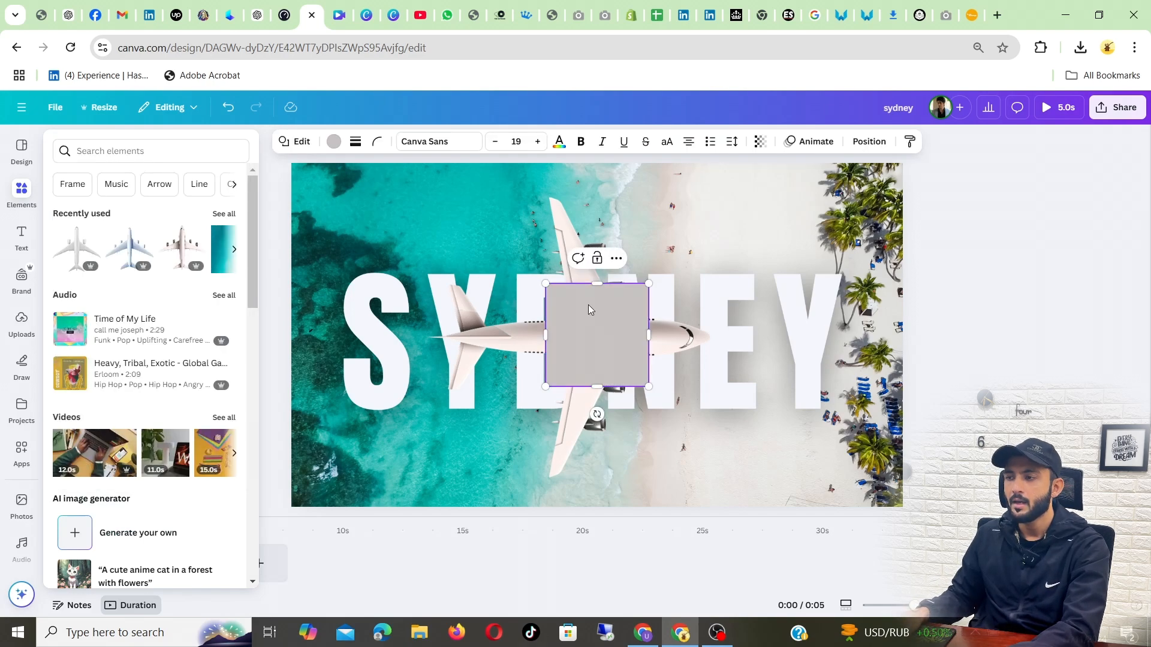
- Stretch the rectangle into a tall, wide block almost the page's height and place it over the plane's front half
{"action": "left_click_drag", "start_coordinate": [627, 312], "coordinate": [718, 179]}
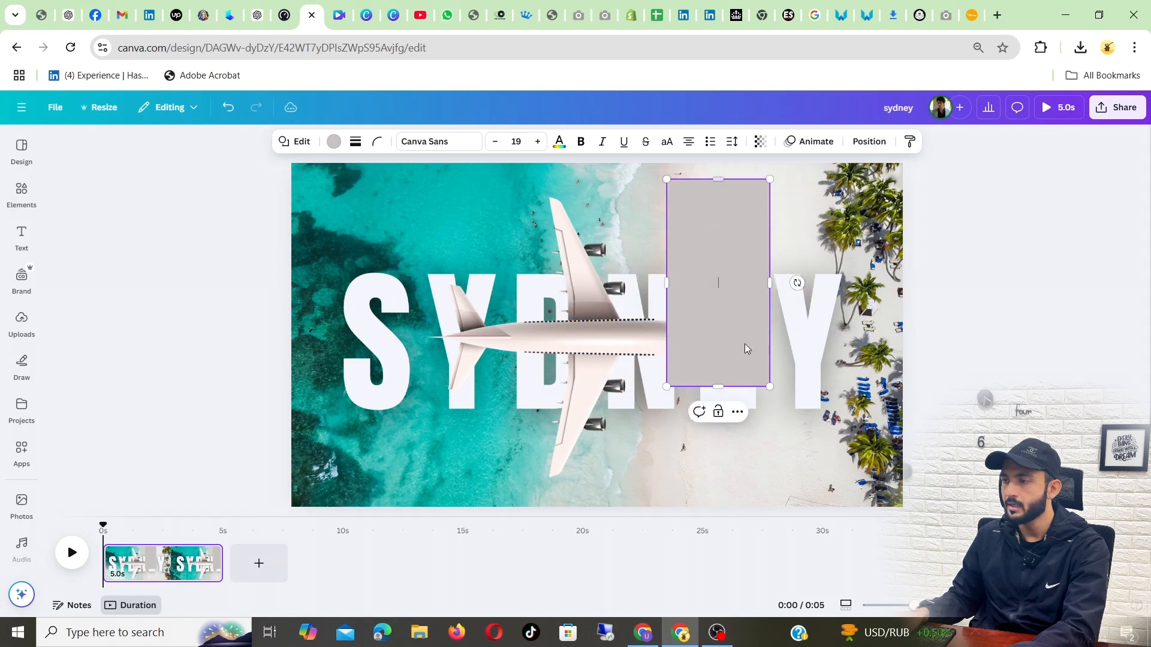
{"action": "left_click_drag", "start_coordinate": [720, 385], "coordinate": [719, 460]}
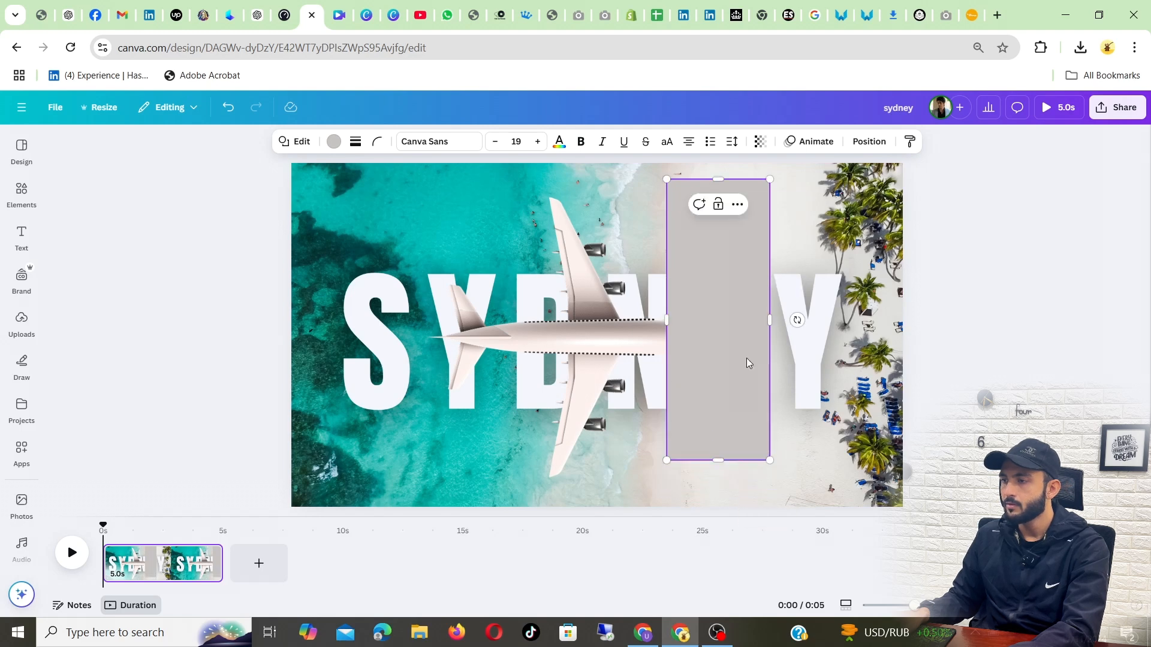
{"action": "left_click_drag", "start_coordinate": [769, 311], "coordinate": [834, 318]}
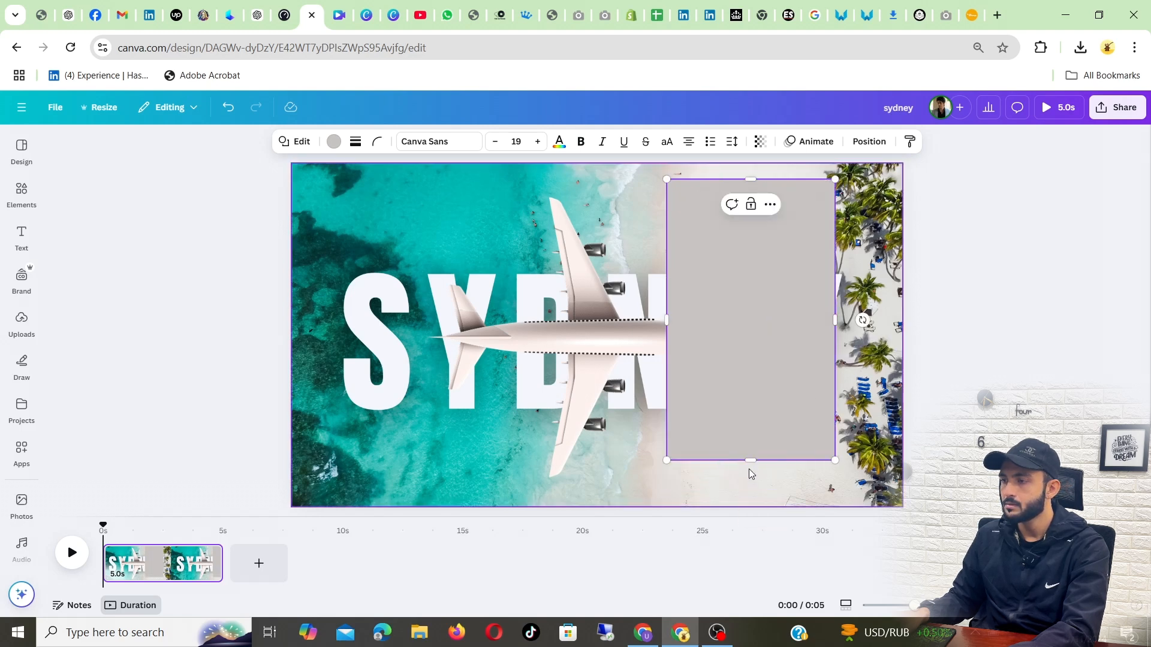
{"action": "left_click_drag", "start_coordinate": [750, 462], "coordinate": [753, 491]}
{"action": "left_click_drag", "start_coordinate": [737, 371], "coordinate": [666, 374]}
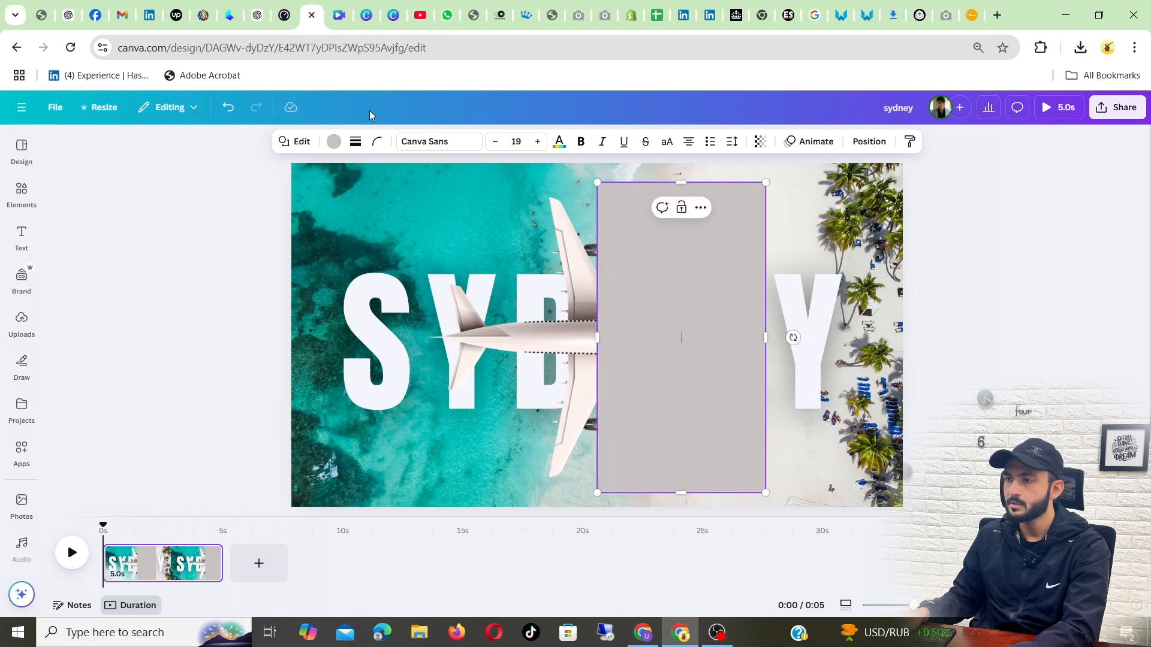
- Select the grey rectangle over the plane and open the custom colour picker for its fill
{"action": "left_click", "coordinate": [995, 277]}
{"action": "left_click", "coordinate": [645, 275]}
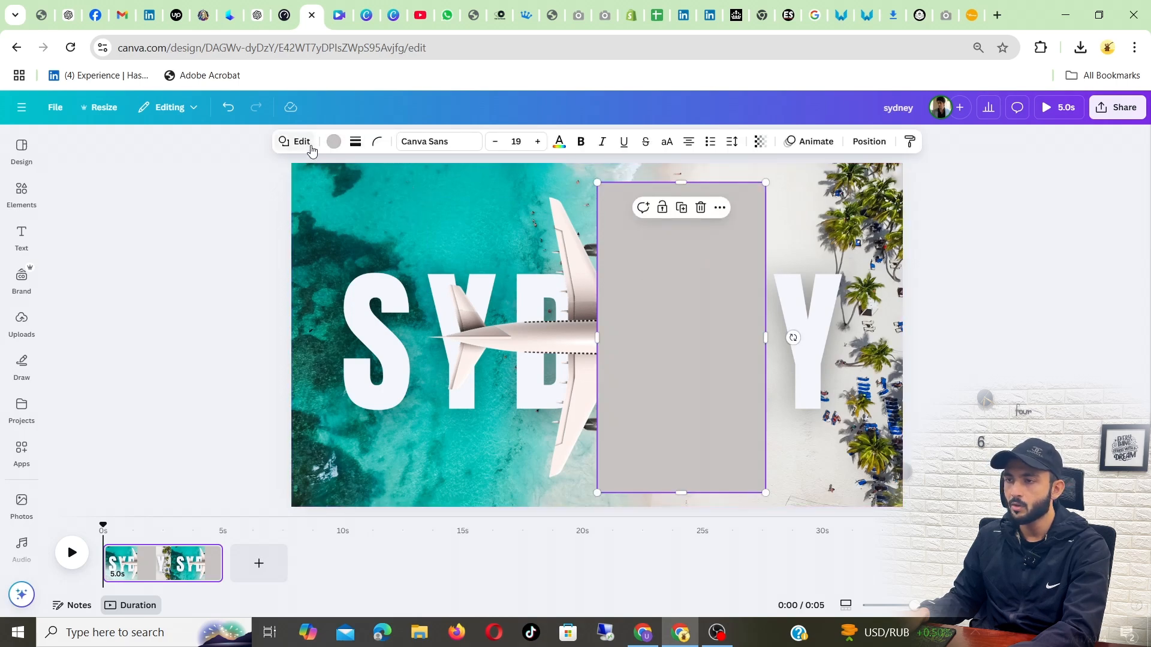
{"action": "left_click", "coordinate": [332, 142]}
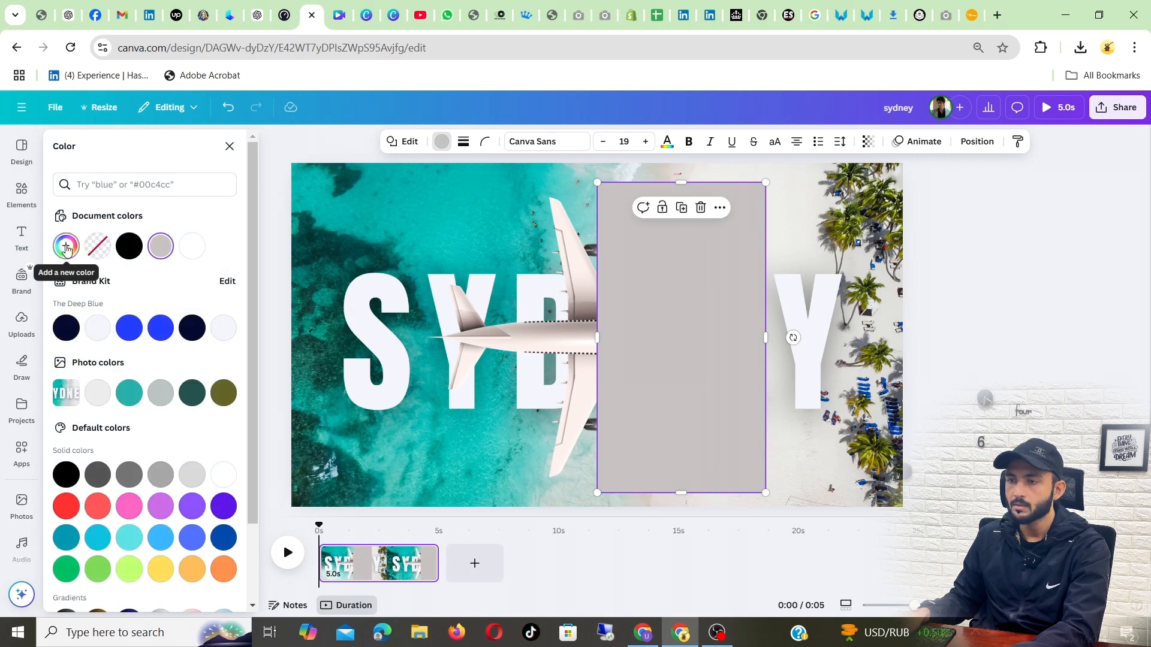
{"action": "left_click", "coordinate": [66, 247]}
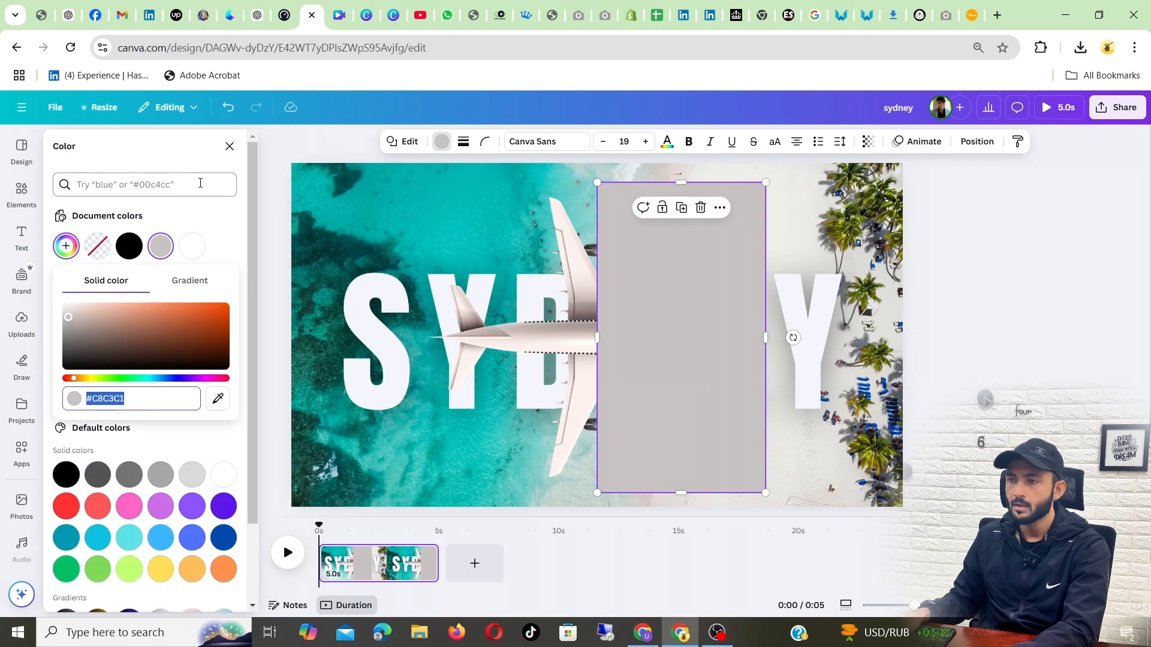
- Try several preset solid colours and gradients as the rectangle's fill, ending on the blue-to-pink gradient
{"action": "left_click", "coordinate": [216, 210]}
{"action": "scroll", "coordinate": [124, 348], "scroll_direction": "down", "scroll_amount": 2}
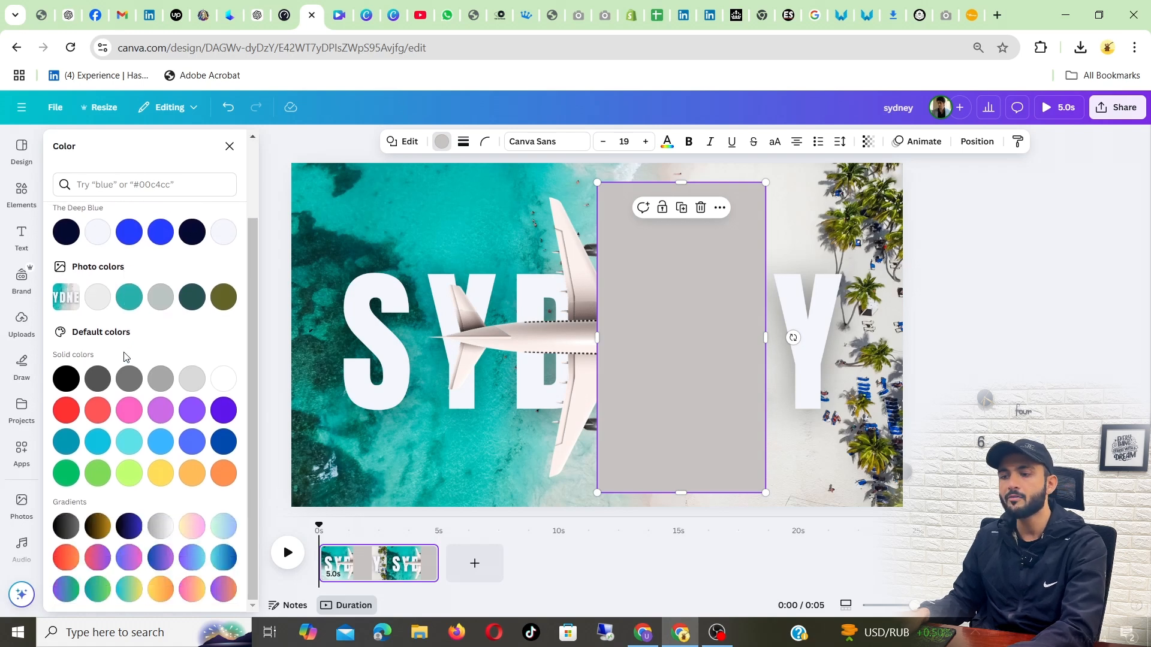
{"action": "left_click", "coordinate": [167, 476]}
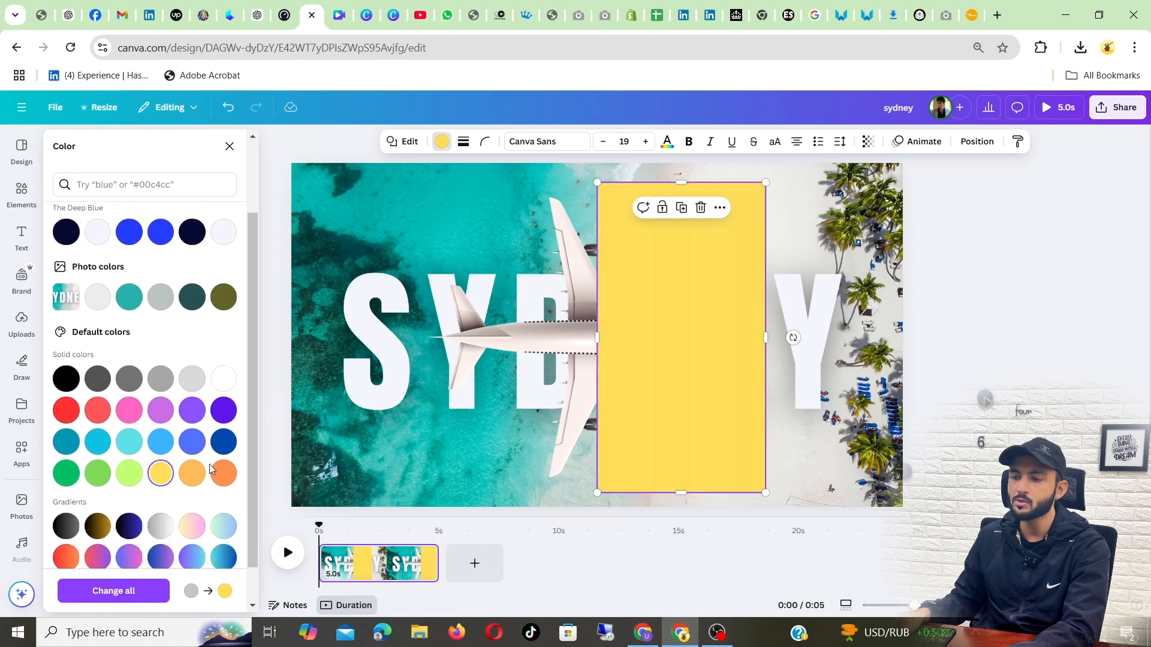
{"action": "left_click", "coordinate": [223, 473]}
{"action": "left_click", "coordinate": [196, 436]}
{"action": "left_click", "coordinate": [129, 442]}
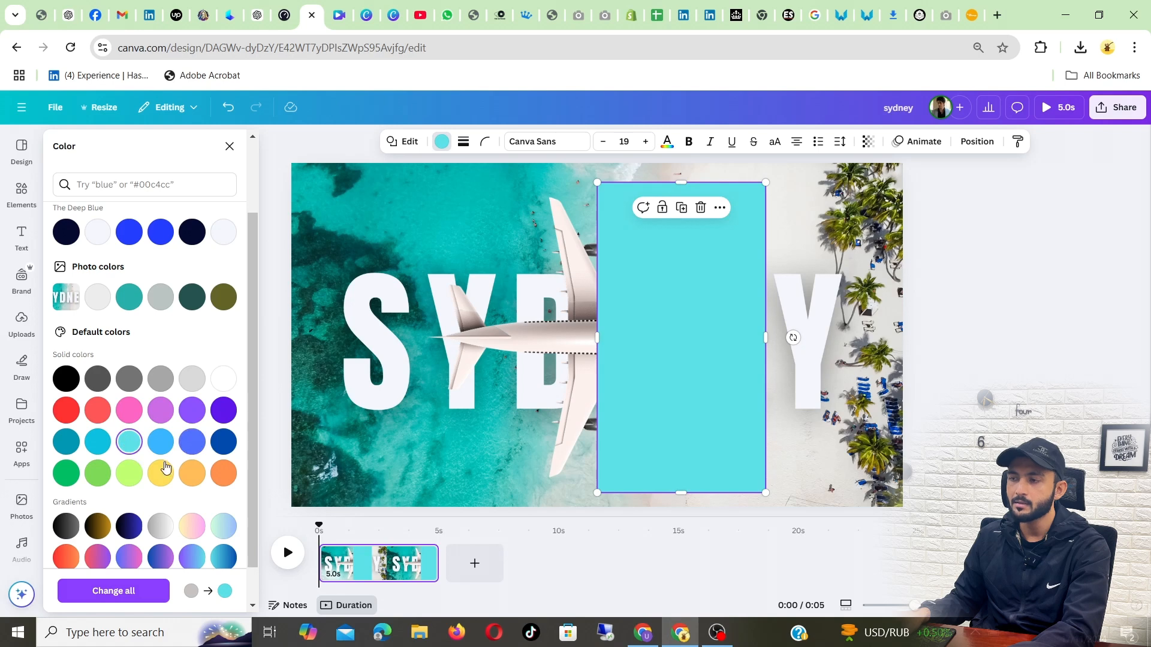
{"action": "scroll", "coordinate": [188, 541], "scroll_direction": "down", "scroll_amount": 1}
{"action": "left_click", "coordinate": [129, 513]}
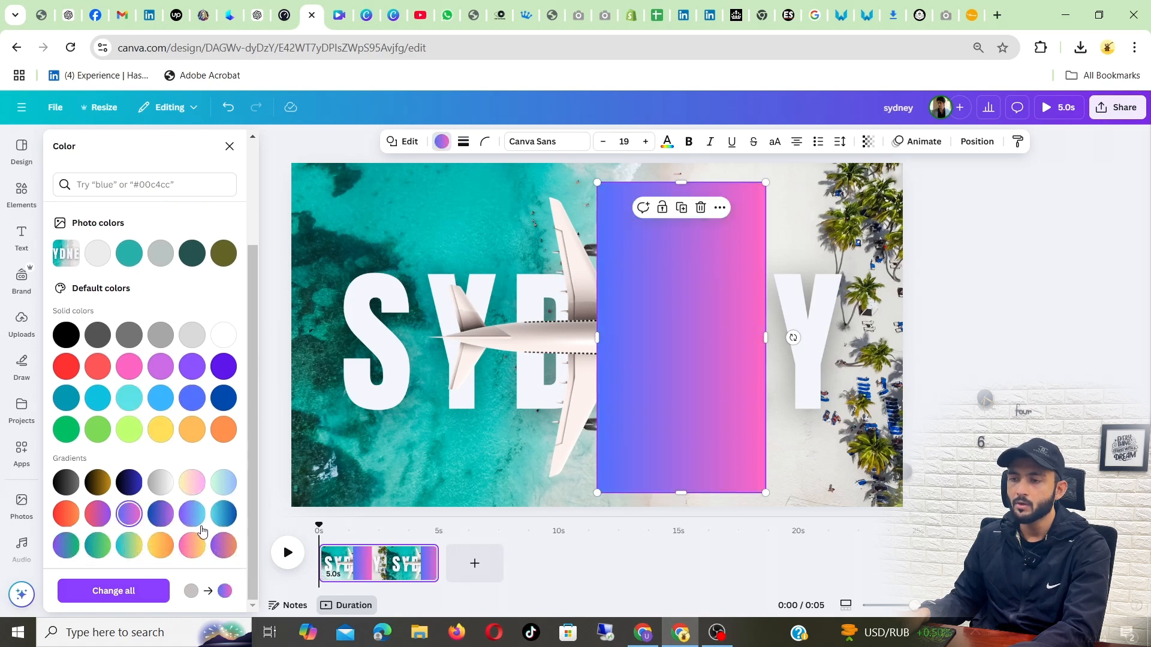
{"action": "left_click", "coordinate": [160, 483]}
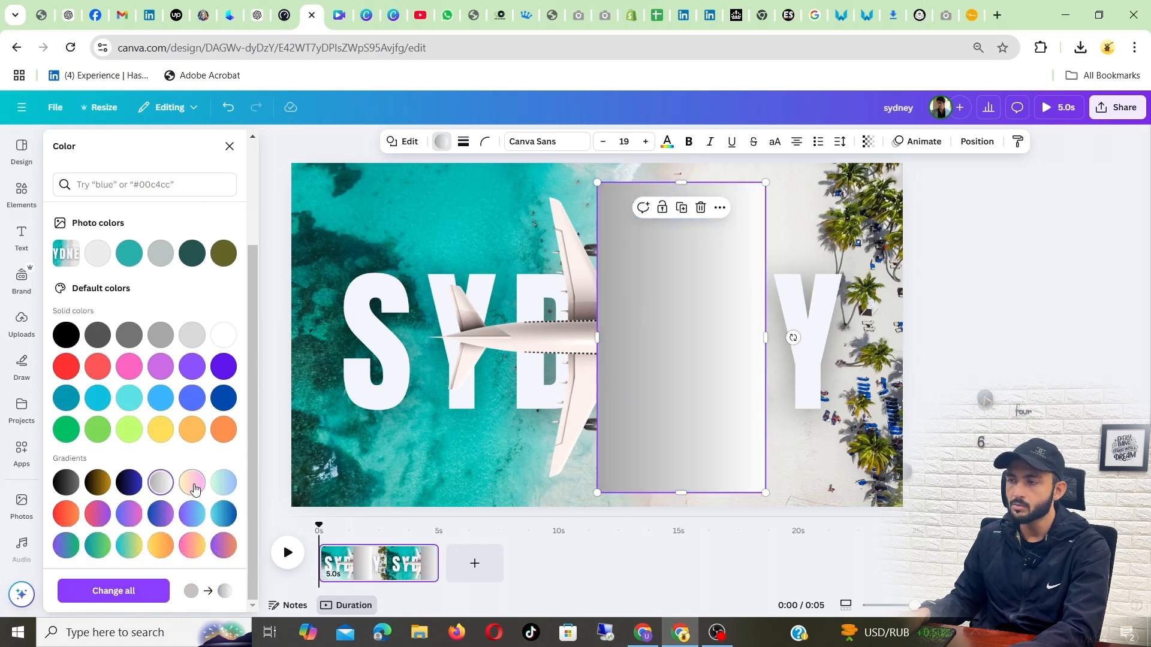
{"action": "left_click", "coordinate": [137, 512]}
{"action": "scroll", "coordinate": [148, 402], "scroll_direction": "up", "scroll_amount": 3}
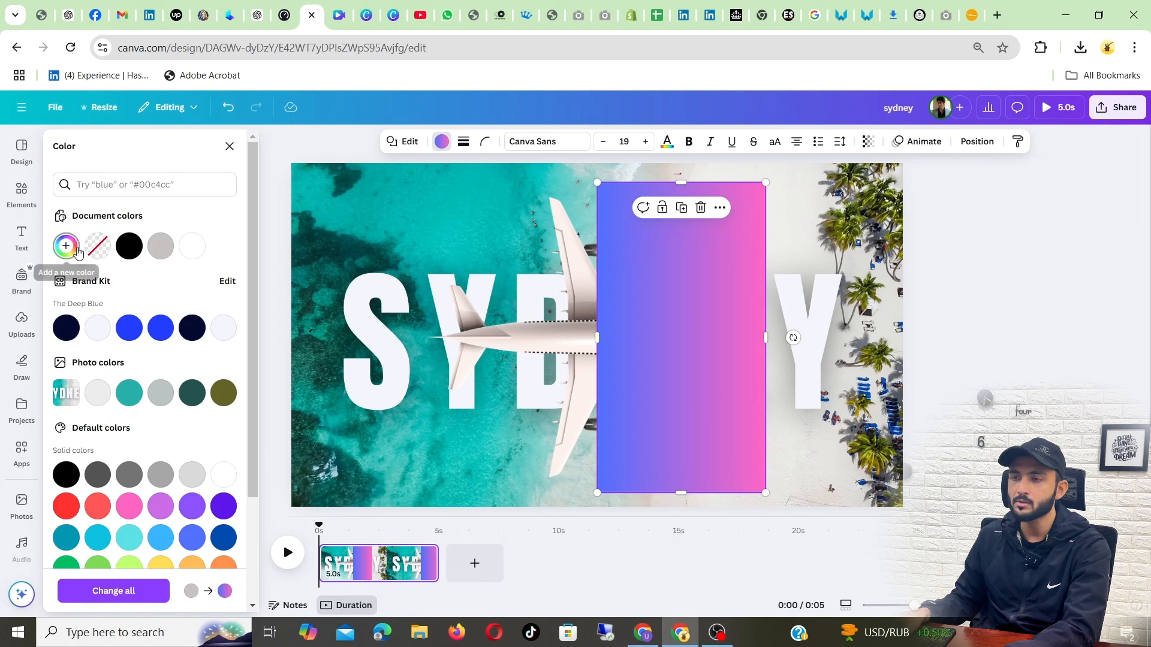
- Change the rectangle to a solid fill and sample the turquoise water above the title as its colour, #00B9B5
{"action": "left_click", "coordinate": [66, 246]}
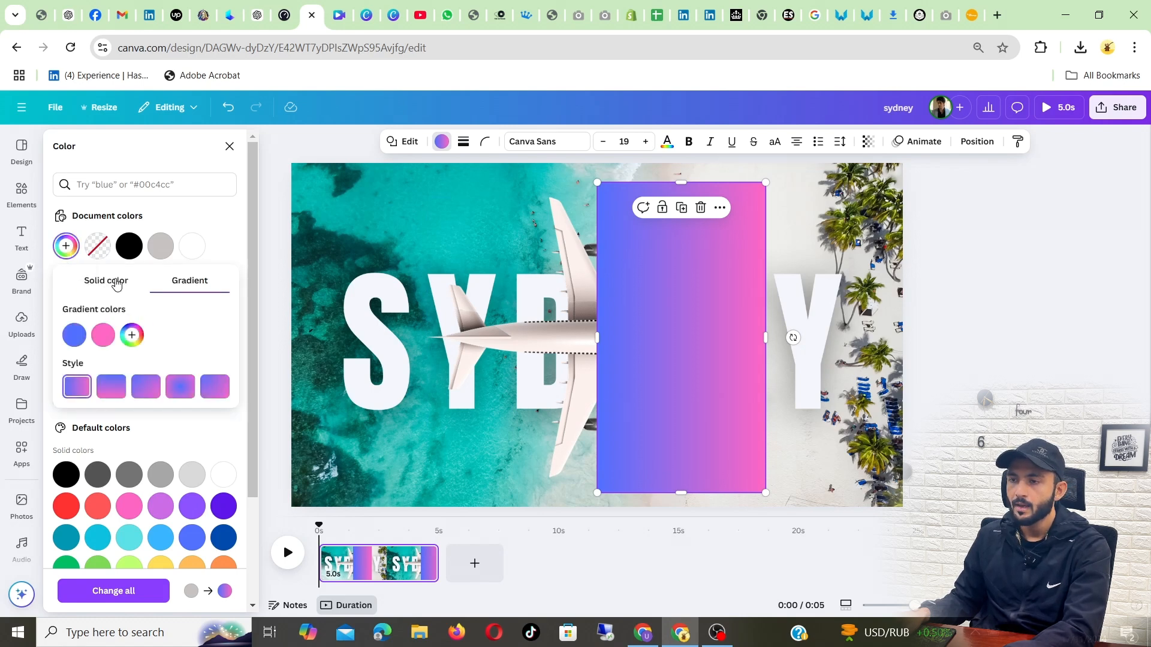
{"action": "left_click", "coordinate": [116, 284]}
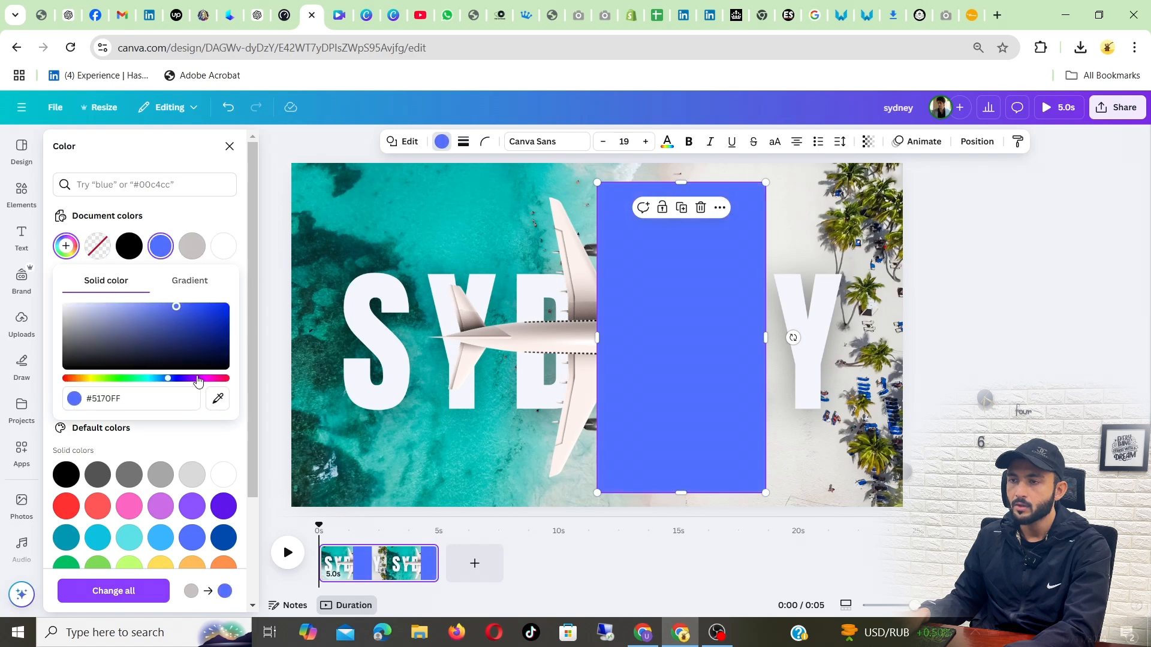
{"action": "left_click", "coordinate": [217, 399]}
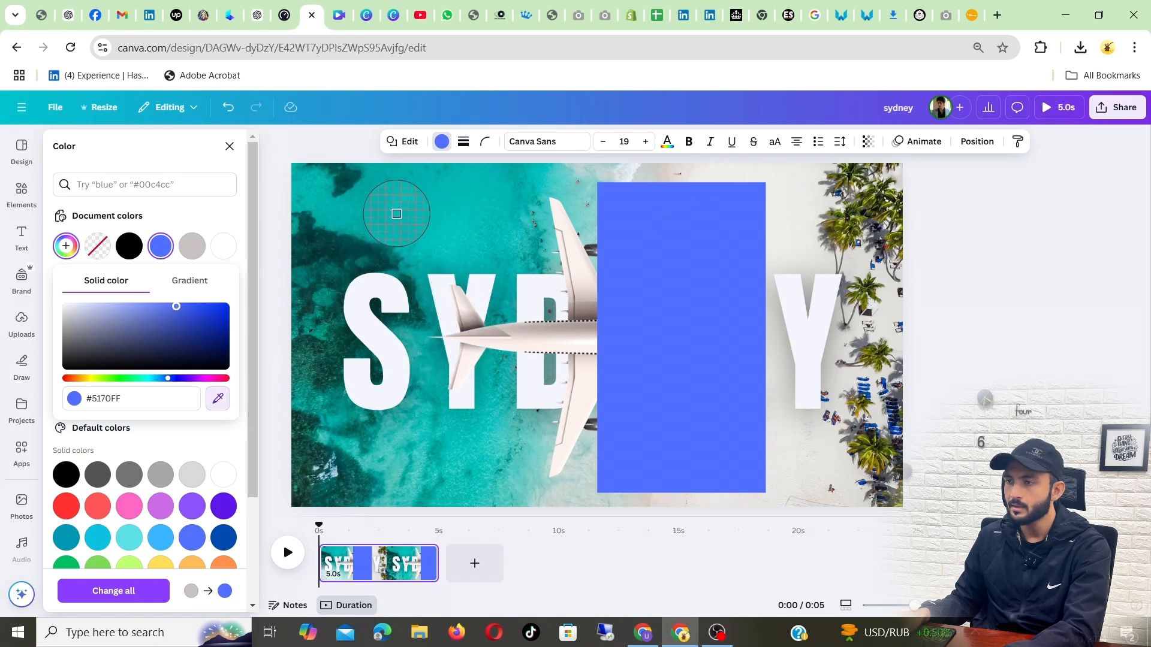
{"action": "left_click", "coordinate": [396, 214]}
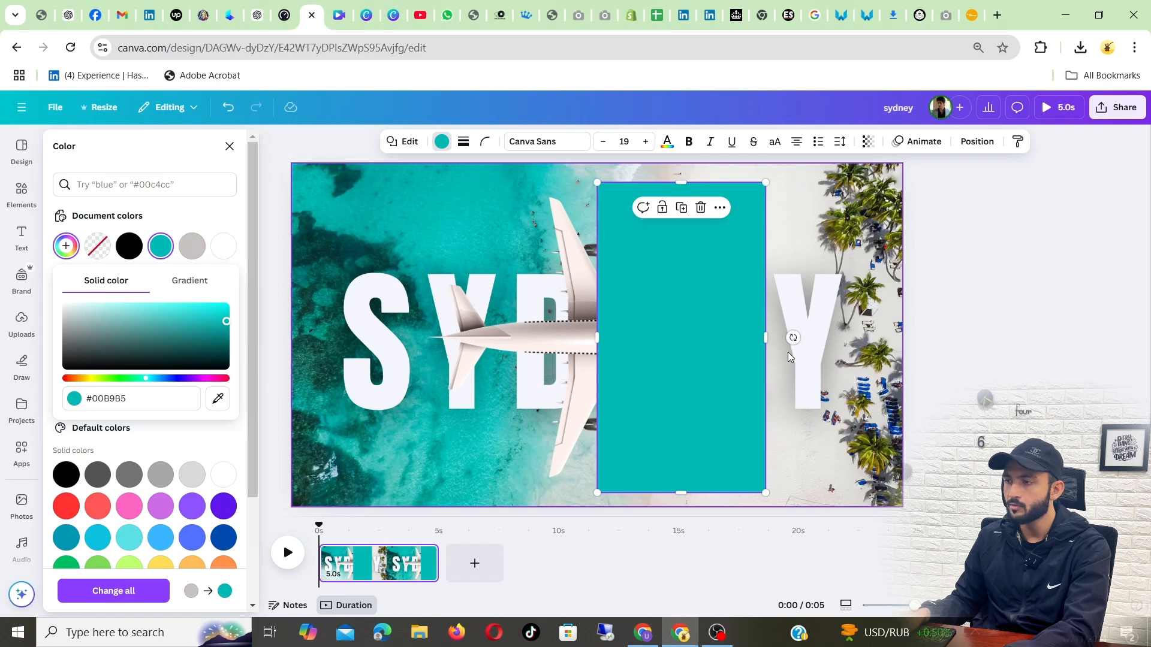
- Stretch and shift the turquoise rectangle past the page edges so it covers the whole half with the last letters of the title
{"action": "left_click_drag", "start_coordinate": [765, 337], "coordinate": [881, 355]}
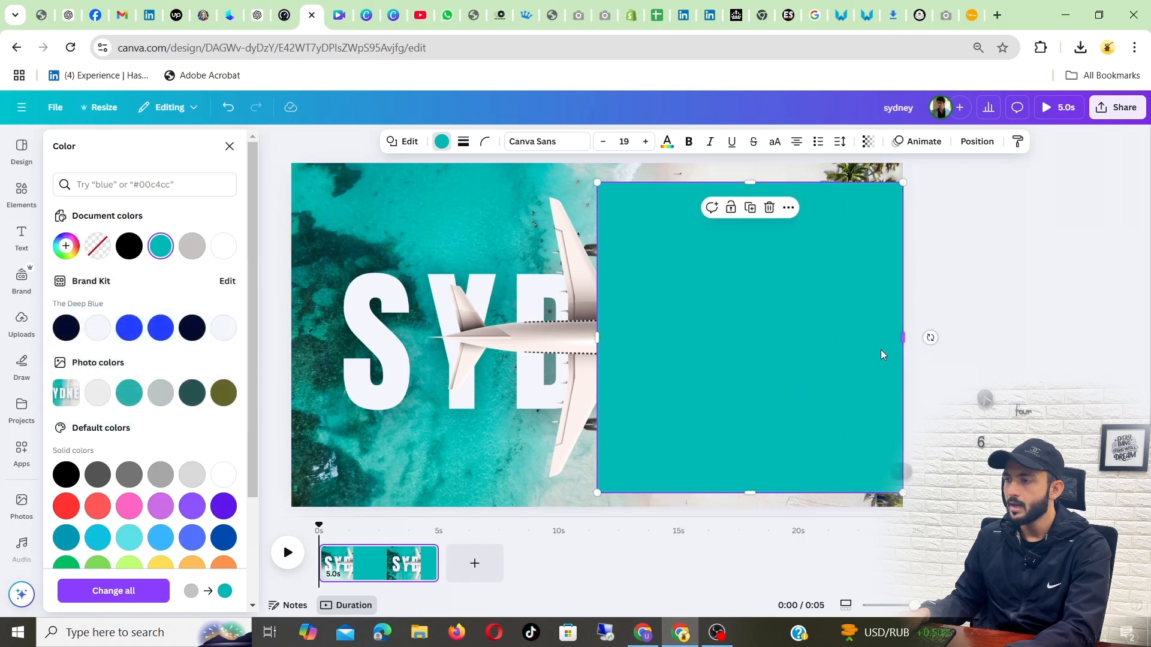
{"action": "left_click_drag", "start_coordinate": [752, 494], "coordinate": [749, 514]}
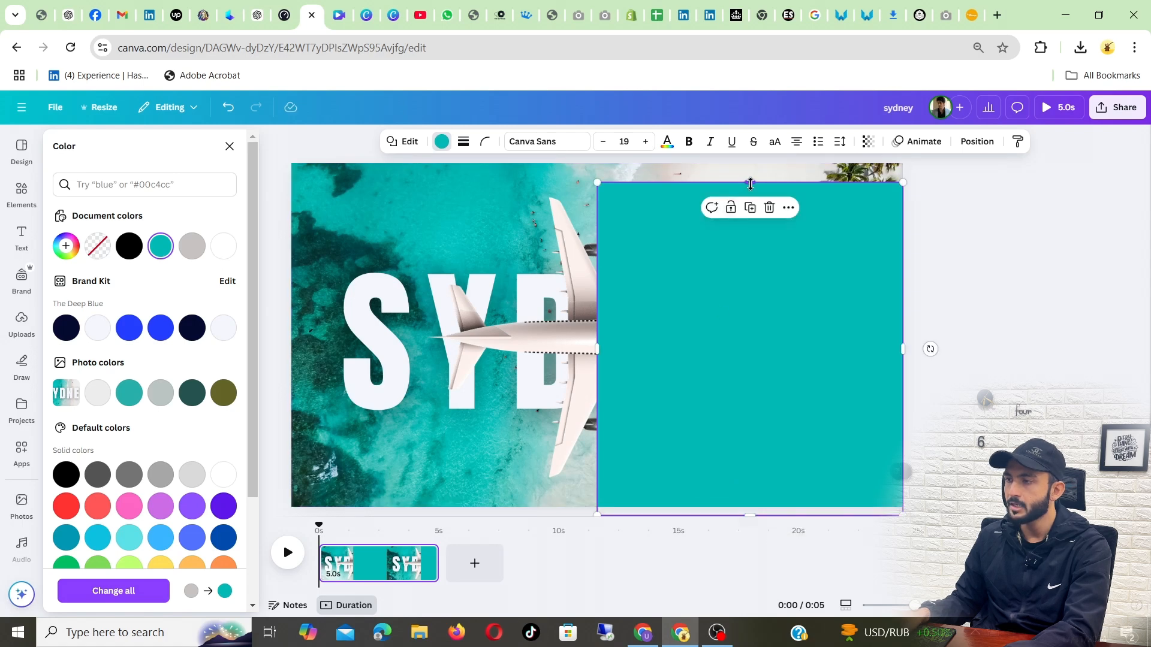
{"action": "left_click_drag", "start_coordinate": [750, 184], "coordinate": [751, 163]}
{"action": "left_click_drag", "start_coordinate": [689, 275], "coordinate": [674, 271]}
{"action": "left_click_drag", "start_coordinate": [894, 333], "coordinate": [944, 333]}
{"action": "mouse_move", "coordinate": [758, 318]}
{"action": "left_mouse_down"}
{"action": "mouse_move", "coordinate": [746, 318]}
{"action": "mouse_move", "coordinate": [773, 316]}
{"action": "mouse_move", "coordinate": [762, 316]}
{"action": "left_mouse_up"}
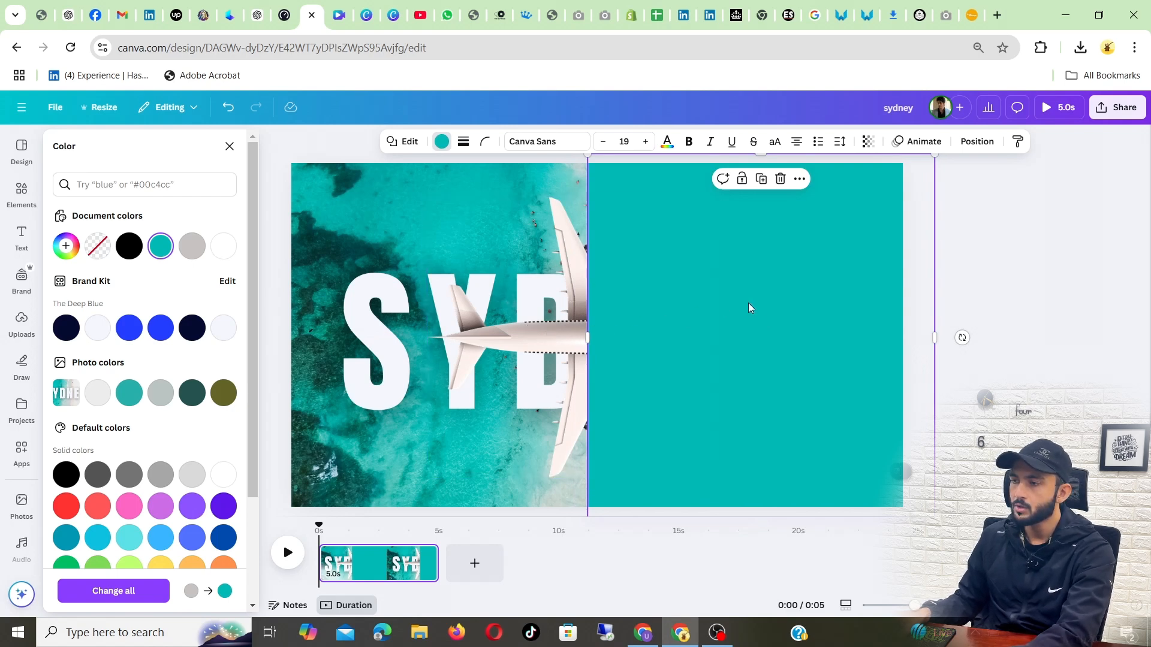
- Bring the plane one layer forward so it sits above the turquoise rectangle, keeping it vertically centred on the title
{"action": "left_click", "coordinate": [519, 349]}
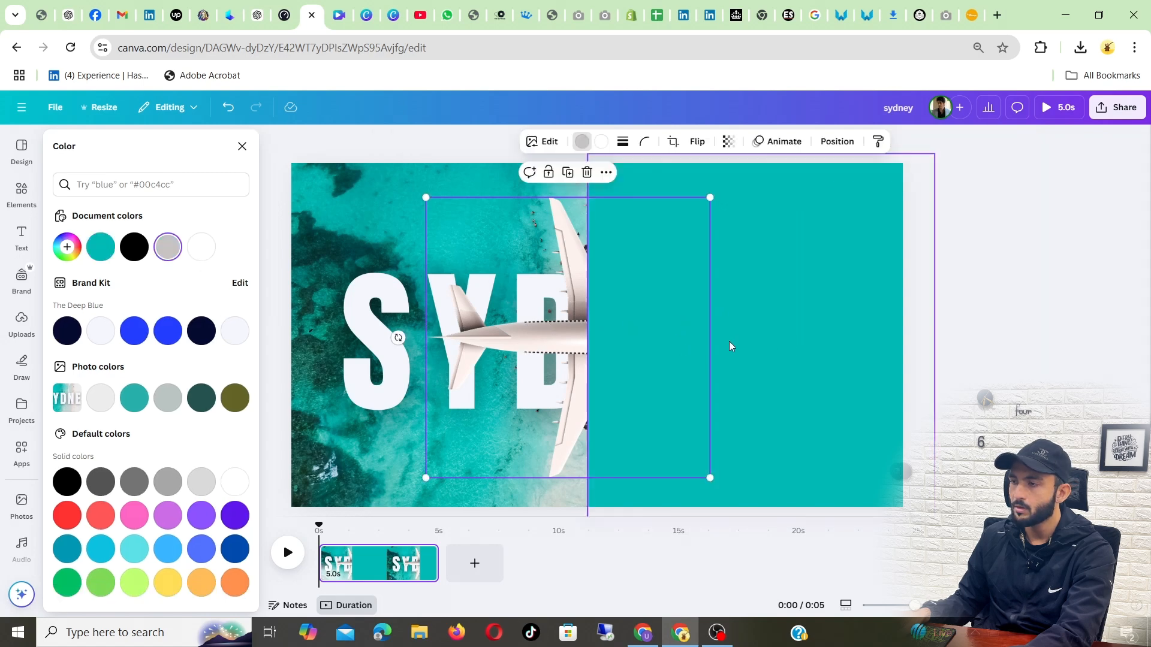
{"action": "right_click", "coordinate": [557, 347]}
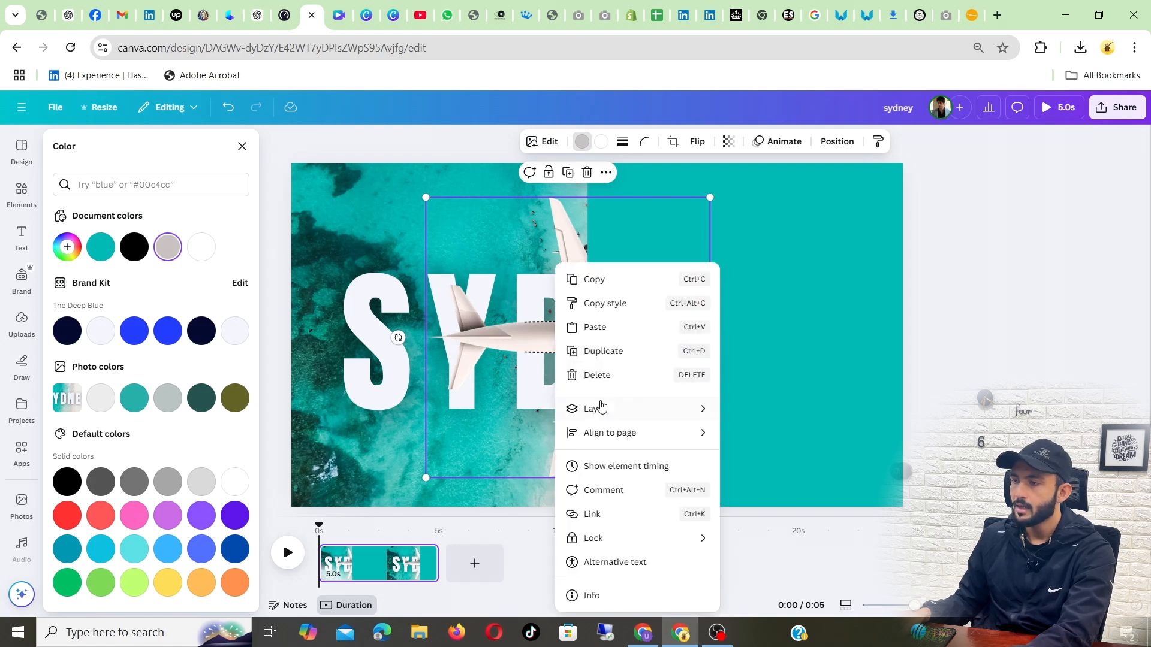
{"action": "mouse_move", "coordinate": [638, 420]}
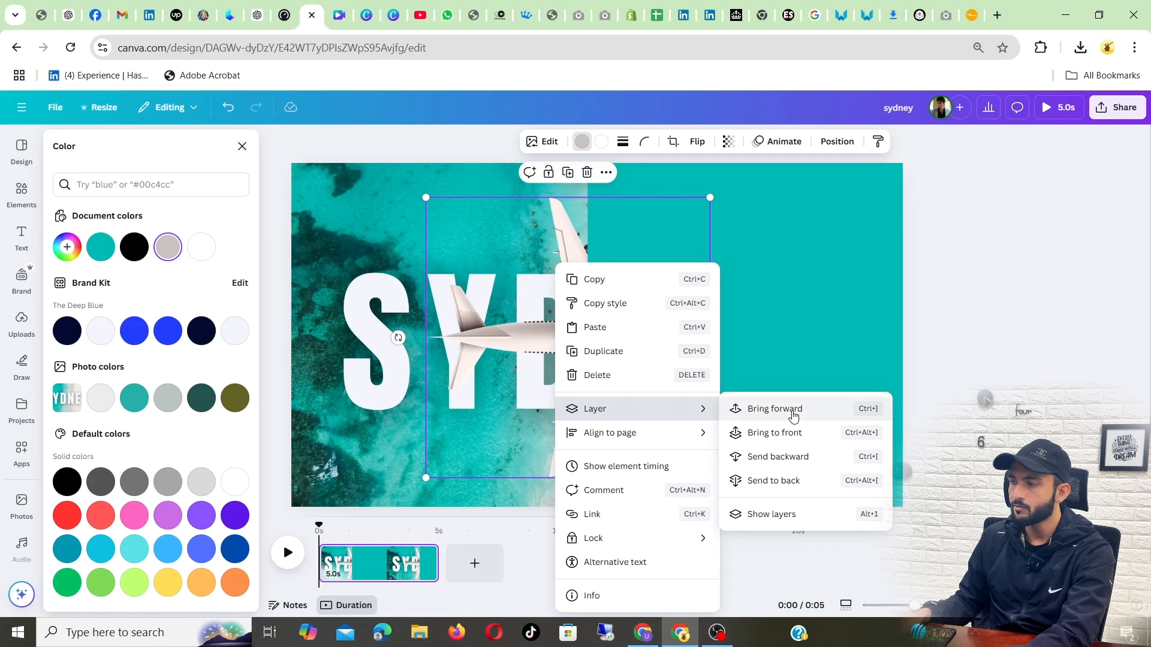
{"action": "left_click", "coordinate": [775, 408]}
{"action": "left_click_drag", "start_coordinate": [558, 336], "coordinate": [557, 336]}
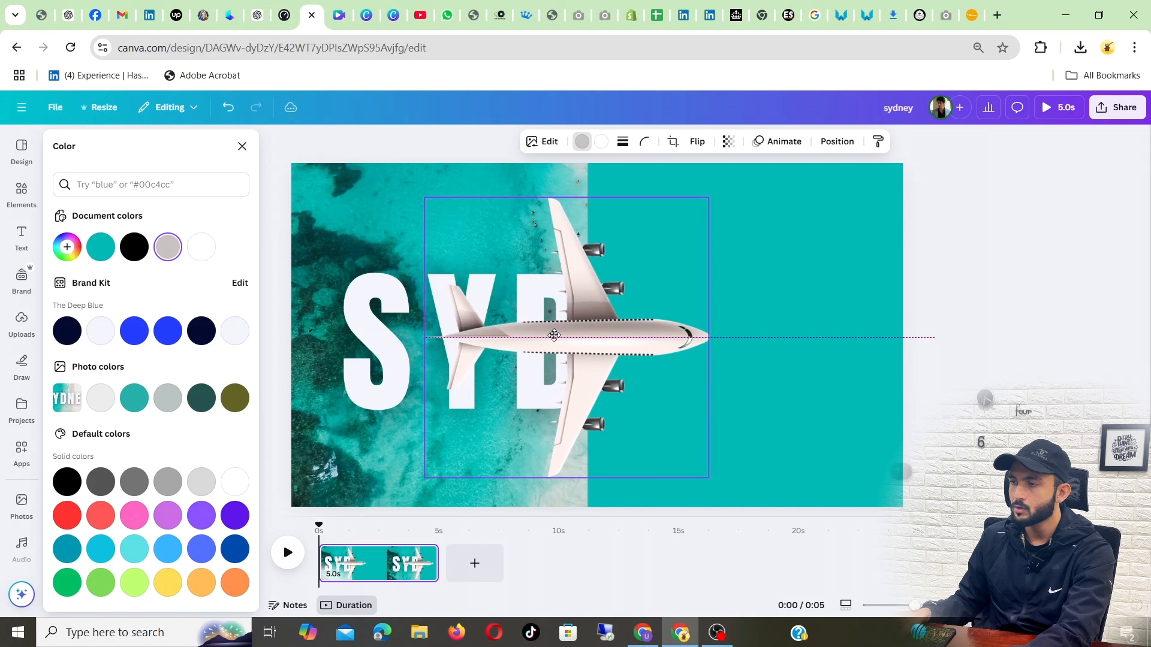
- Duplicate the turquoise rectangle and shrink the copy into a narrow upright strip over the plane's wings
{"action": "left_click", "coordinate": [711, 257]}
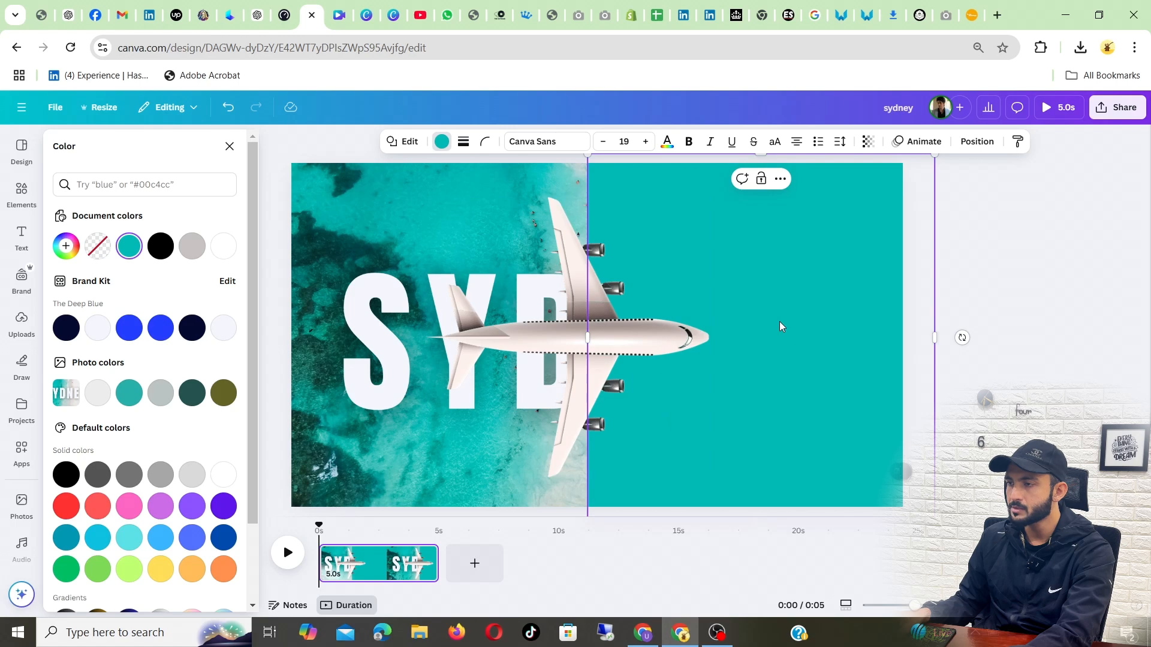
{"action": "right_click", "coordinate": [789, 290]}
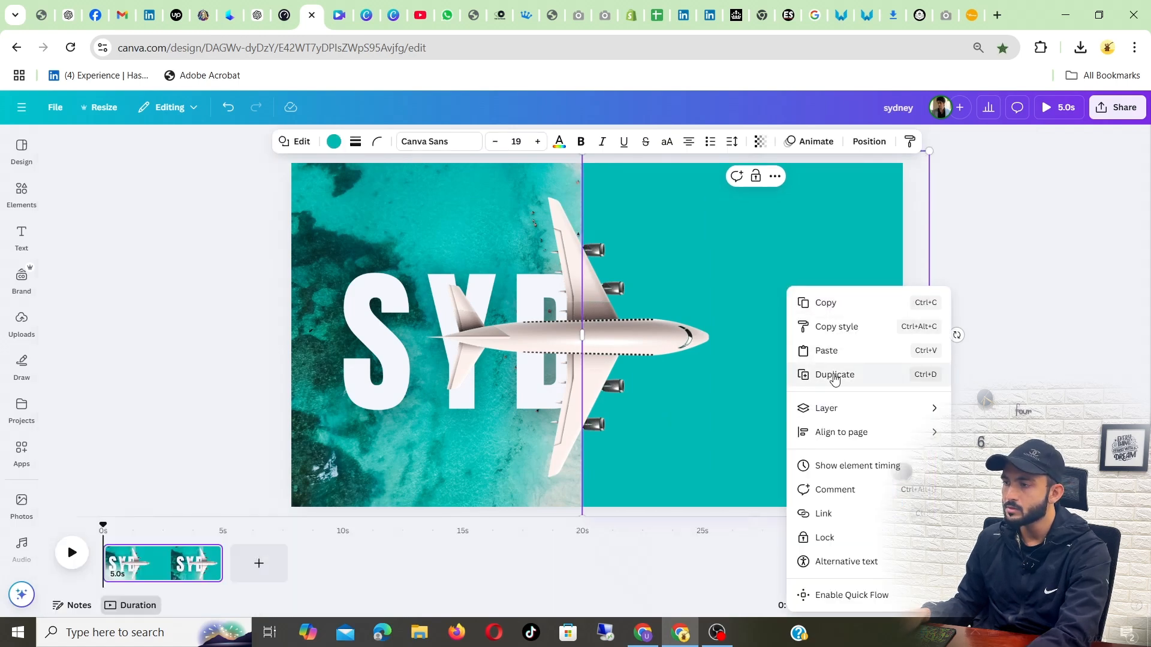
{"action": "left_click", "coordinate": [853, 378]}
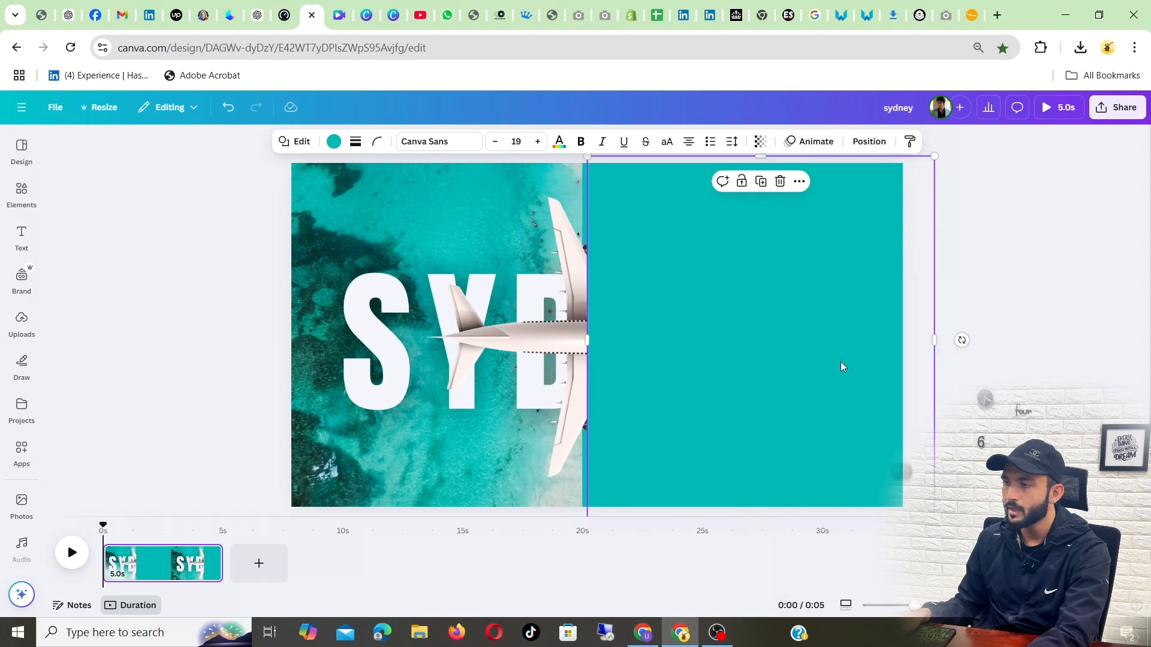
{"action": "left_click_drag", "start_coordinate": [840, 285], "coordinate": [768, 319]}
{"action": "left_click_drag", "start_coordinate": [863, 195], "coordinate": [622, 392]}
{"action": "left_click_drag", "start_coordinate": [573, 451], "coordinate": [638, 267]}
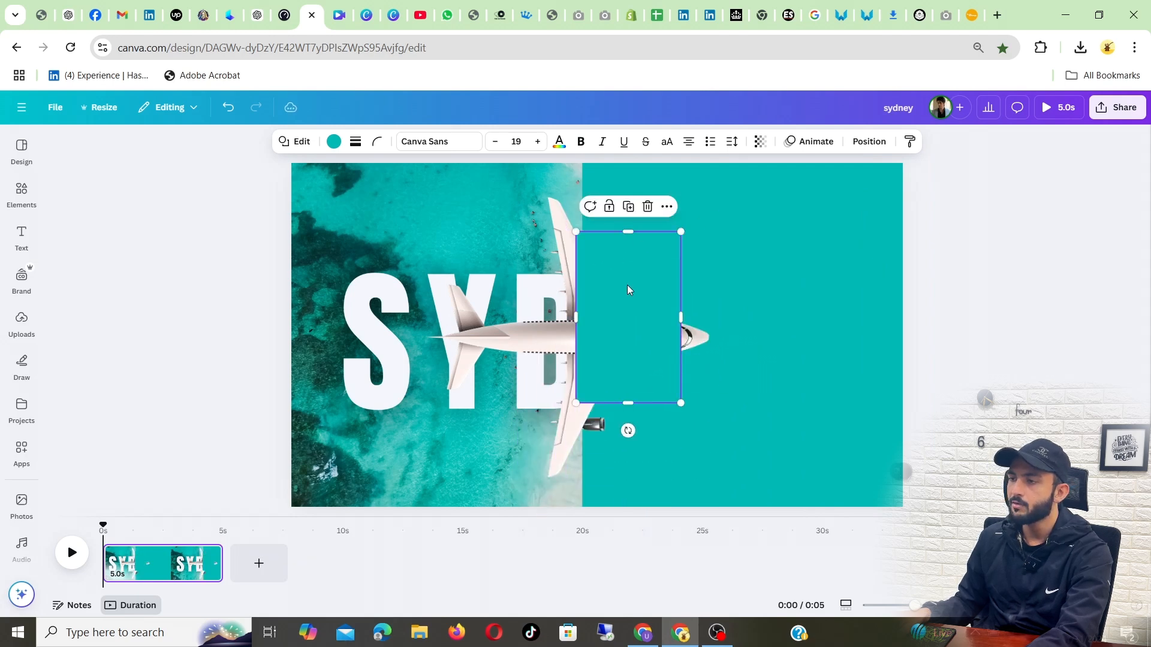
{"action": "left_click_drag", "start_coordinate": [683, 320], "coordinate": [626, 320]}
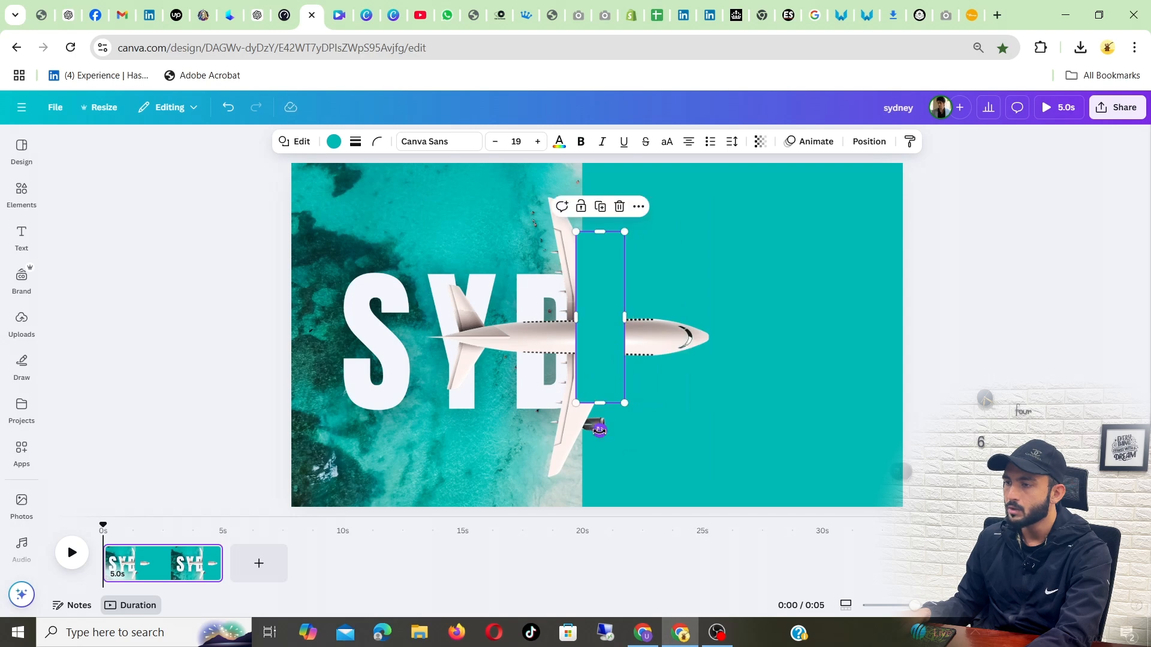
- Tilt the narrow strip to match the upper wing's slant and align it with the wing's front edge to cover both engines
{"action": "left_click_drag", "start_coordinate": [600, 430], "coordinate": [639, 433]}
{"action": "left_click_drag", "start_coordinate": [603, 277], "coordinate": [668, 190]}
{"action": "scroll", "coordinate": [578, 257], "scroll_direction": "up", "scroll_amount": 4}
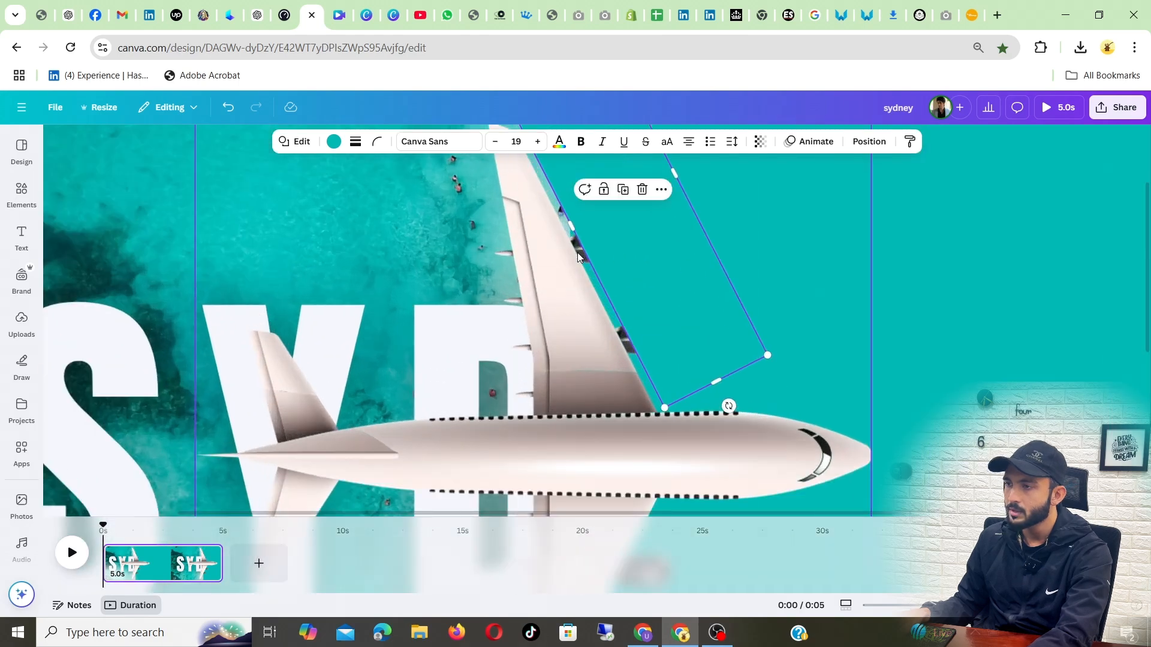
{"action": "left_click_drag", "start_coordinate": [634, 254], "coordinate": [574, 251]}
{"action": "scroll", "coordinate": [588, 275], "scroll_direction": "up", "scroll_amount": 2}
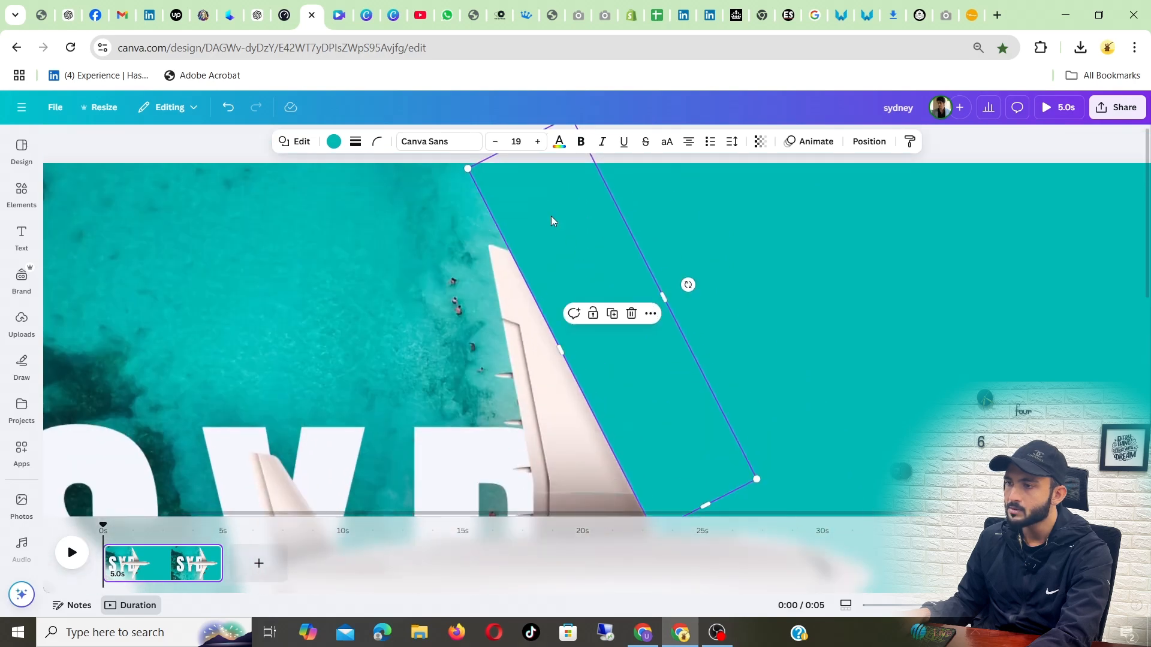
{"action": "scroll", "coordinate": [552, 221], "scroll_direction": "down", "scroll_amount": 3}
{"action": "scroll", "coordinate": [698, 304], "scroll_direction": "down", "scroll_amount": 1}
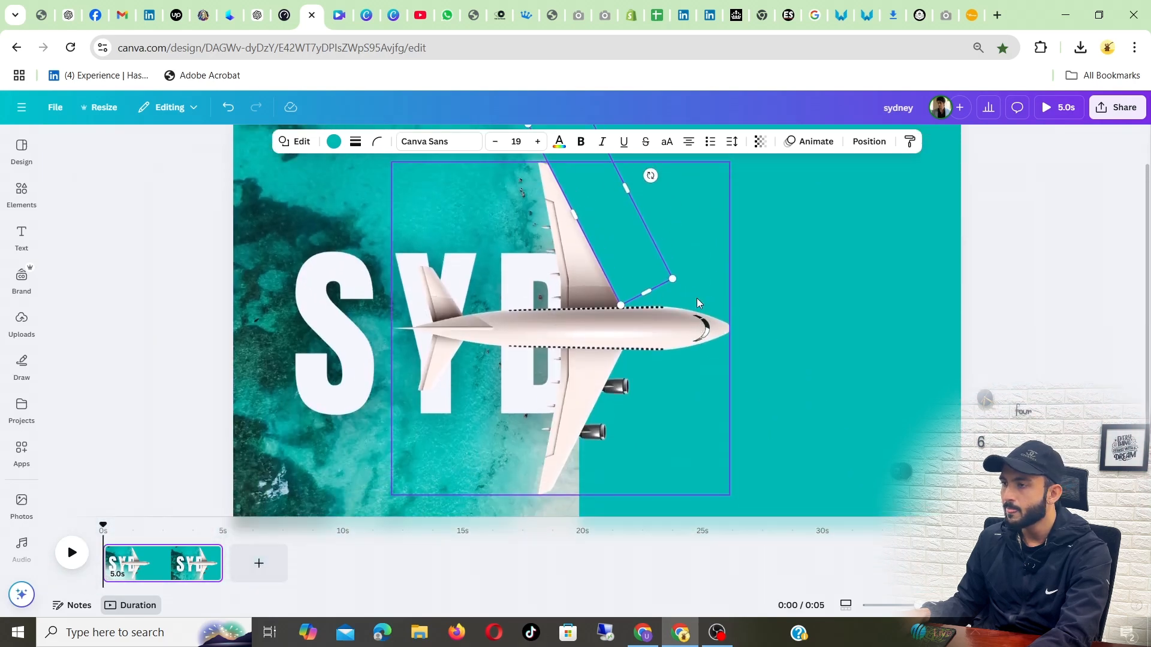
{"action": "scroll", "coordinate": [699, 303], "scroll_direction": "up", "scroll_amount": 1}
{"action": "left_click_drag", "start_coordinate": [597, 216], "coordinate": [599, 216]}
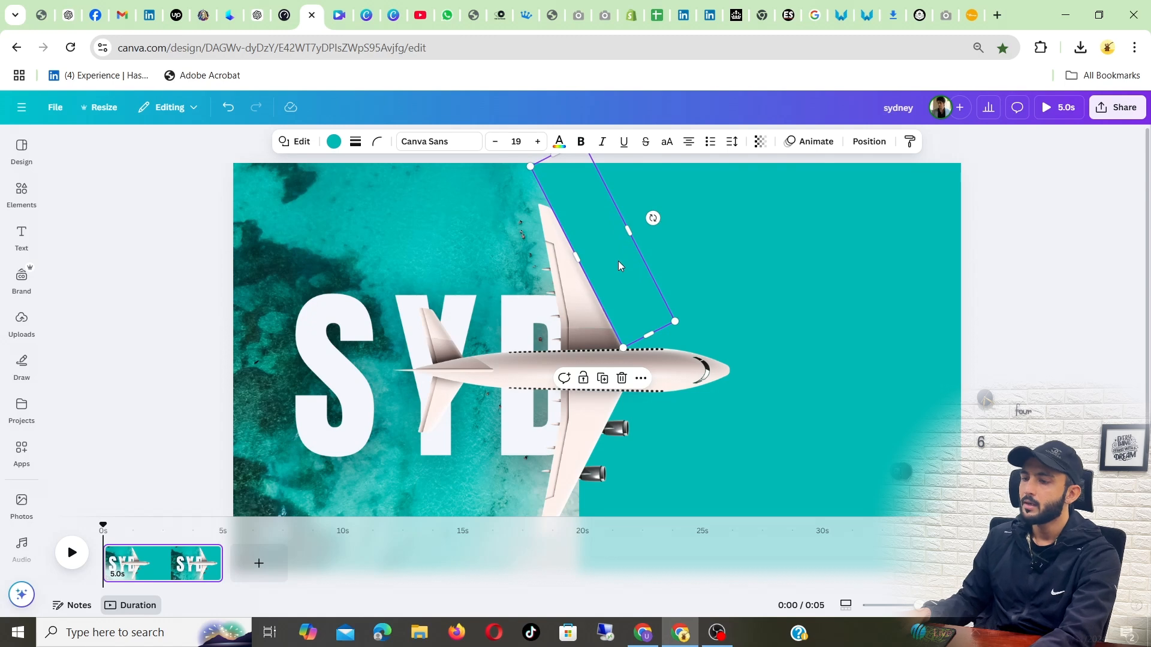
- Duplicate the tilted strip, rotate the copy to the opposite slant and place it along the lower wing's front edge over its engines
{"action": "key", "text": "ctrl+d"}
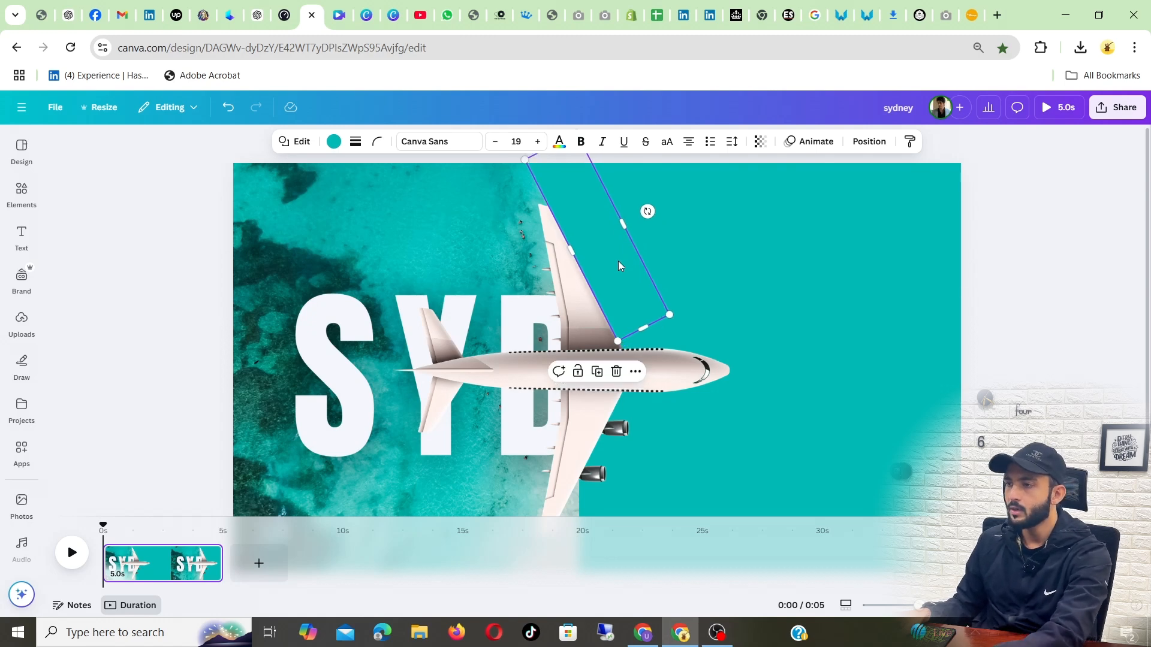
{"action": "left_click_drag", "start_coordinate": [621, 267], "coordinate": [686, 397]}
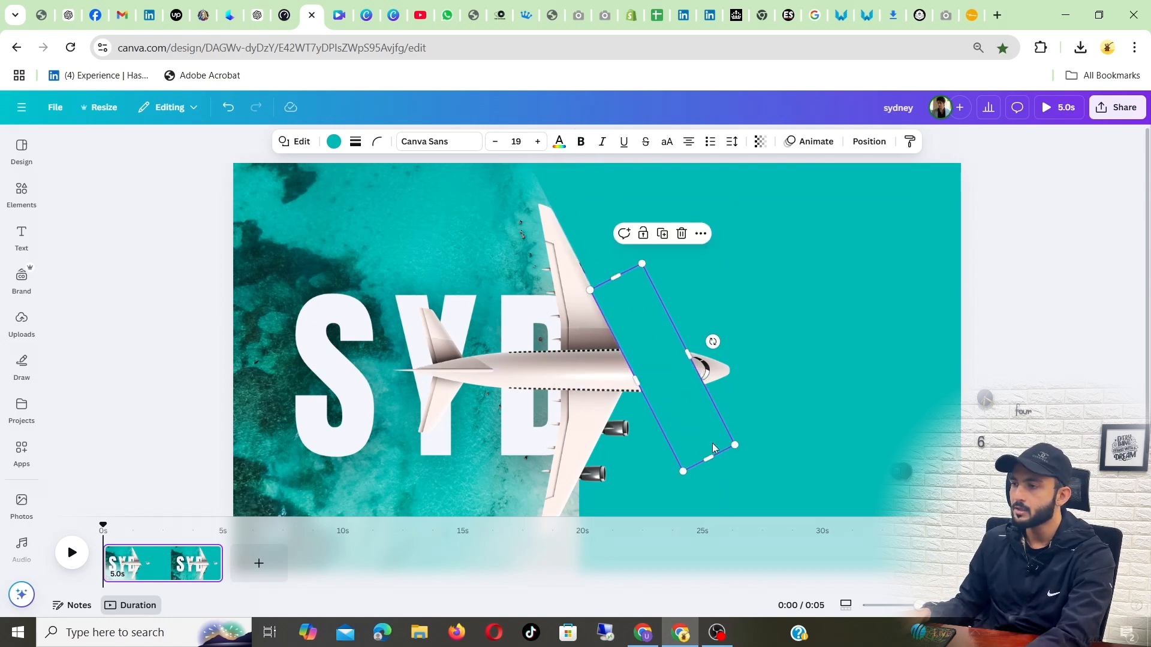
{"action": "left_click_drag", "start_coordinate": [712, 342], "coordinate": [683, 378]}
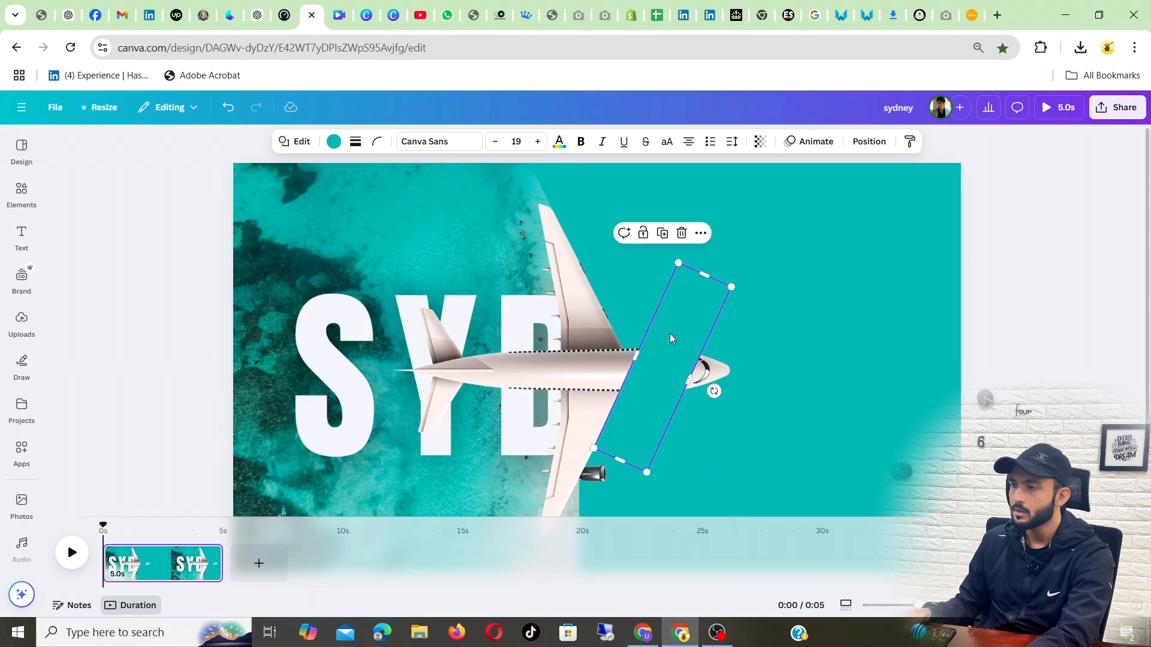
{"action": "left_click_drag", "start_coordinate": [671, 339], "coordinate": [601, 436]}
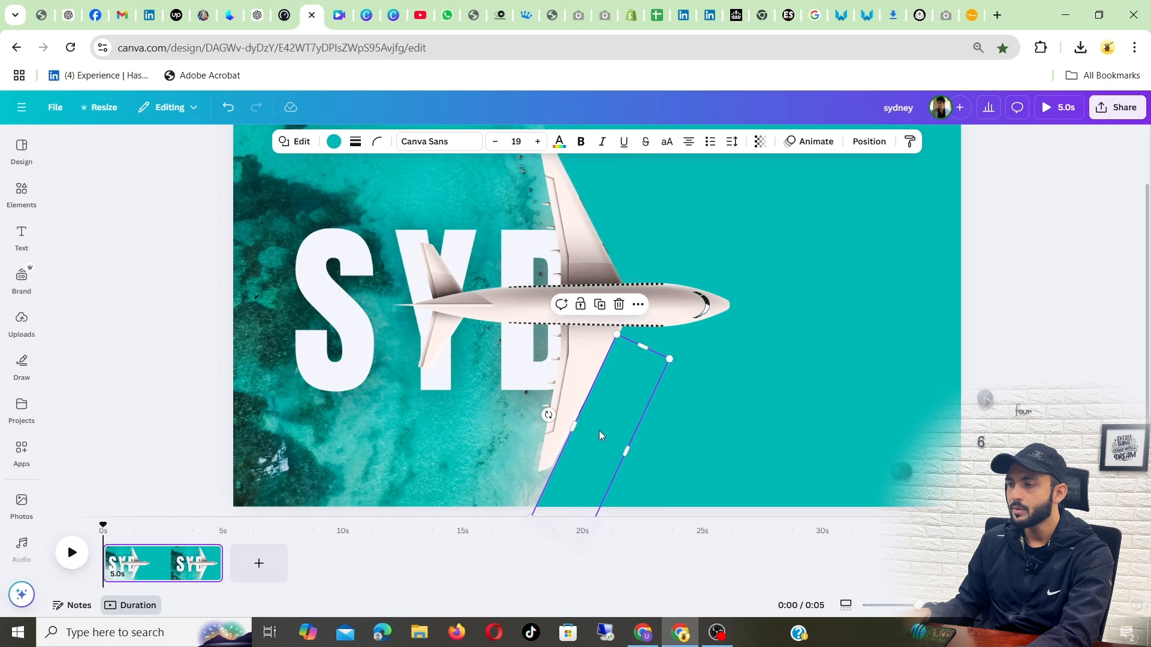
- Send the plane backward behind the large turquoise rectangle
{"action": "left_click", "coordinate": [595, 384]}
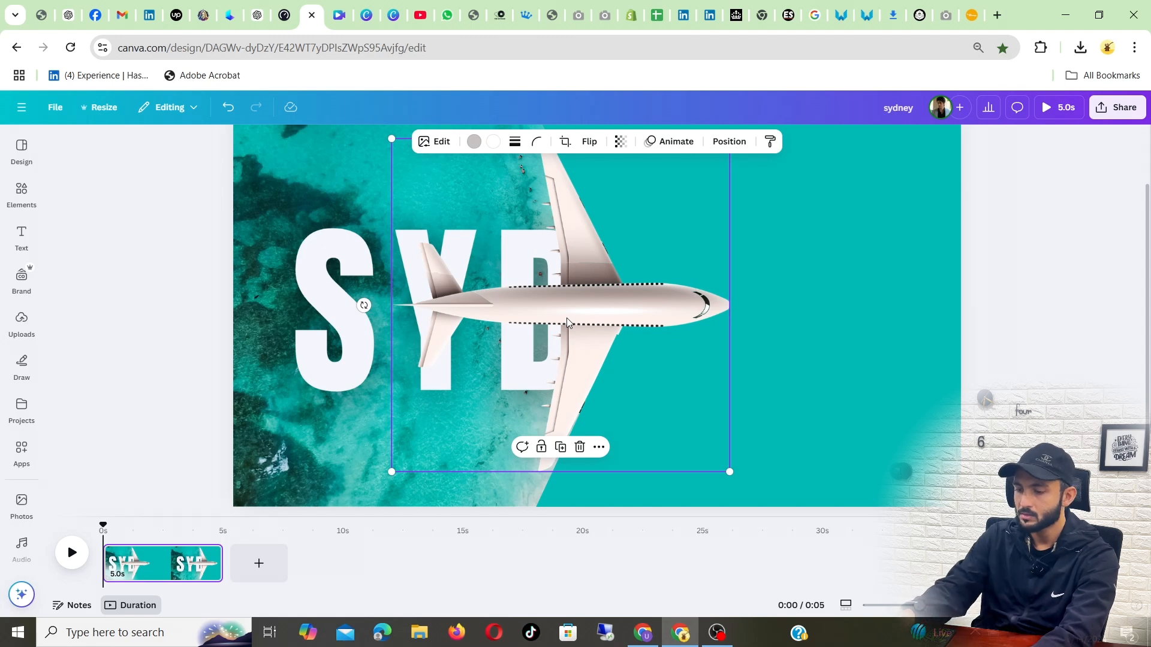
{"action": "key", "text": "ctrl+["}
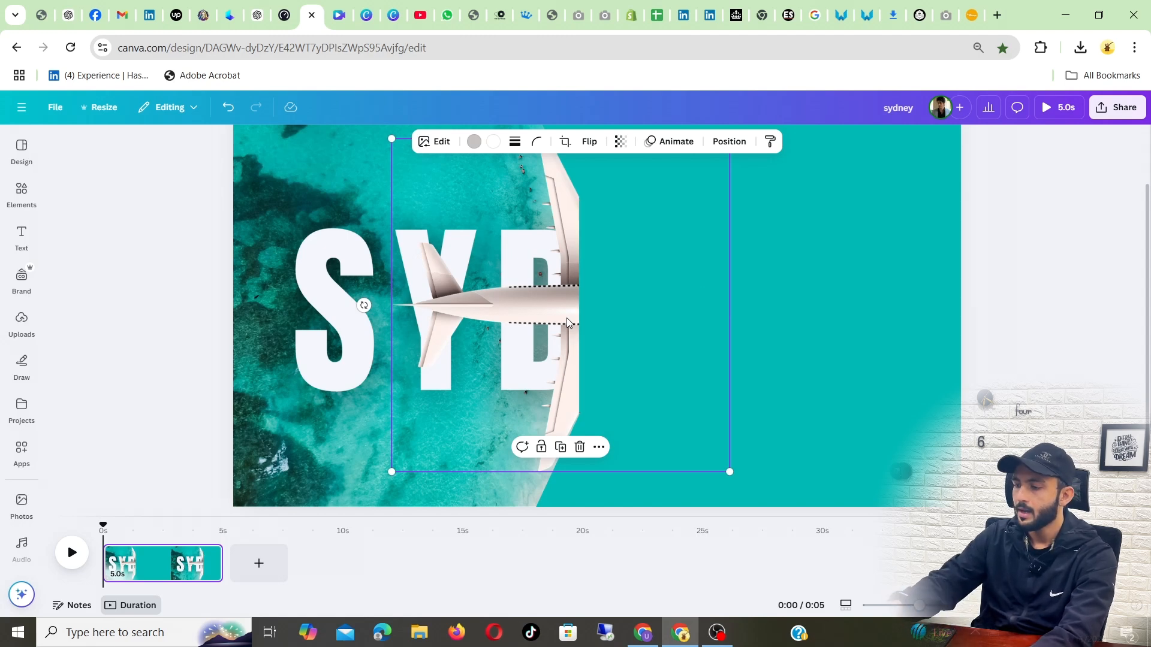
- Bring the plane forward so it sits in front of the large turquoise rectangle and the tilted strips
{"action": "key", "text": "ctrl+]"}
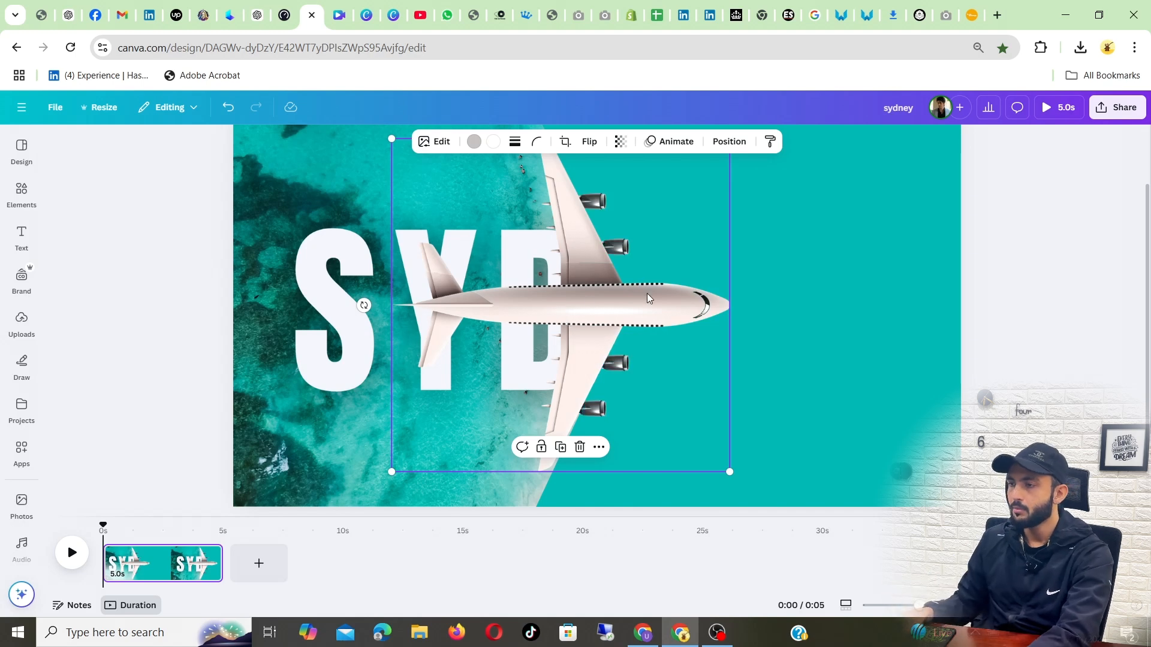
{"action": "right_click", "coordinate": [603, 302]}
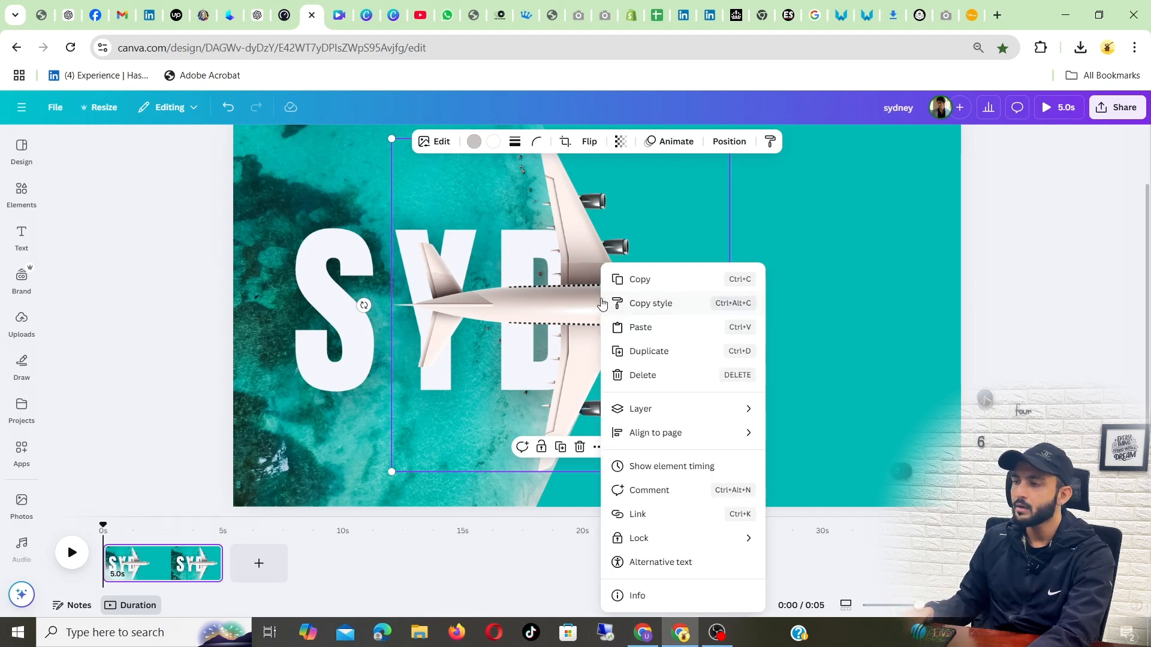
{"action": "mouse_move", "coordinate": [671, 410]}
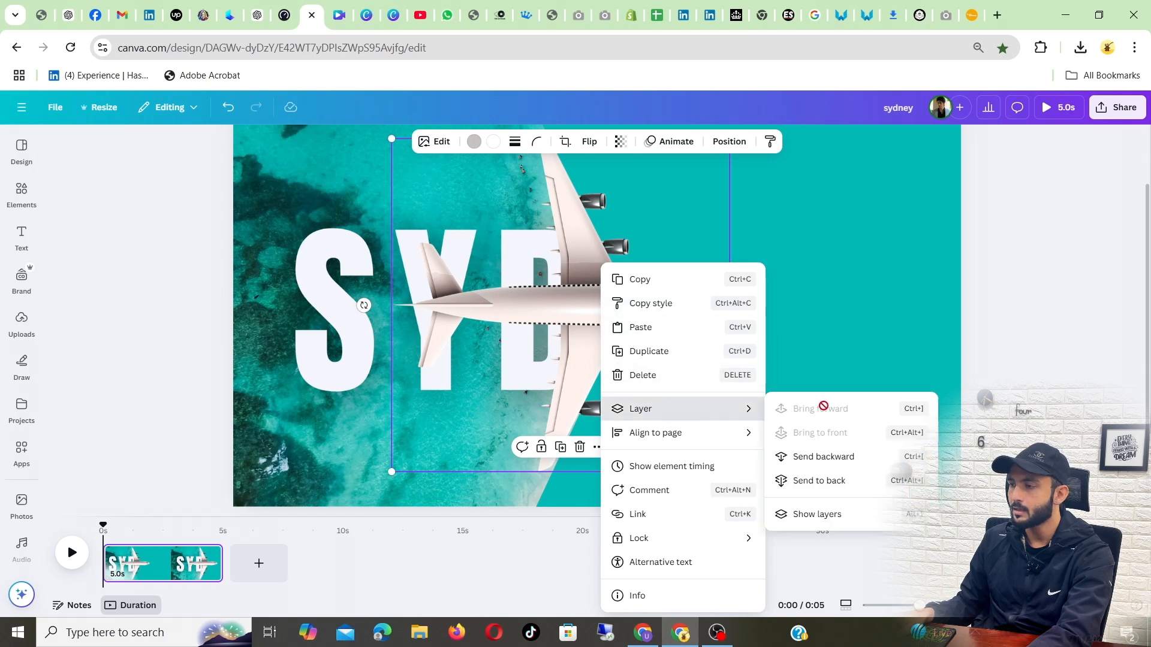
{"action": "left_click", "coordinate": [998, 301]}
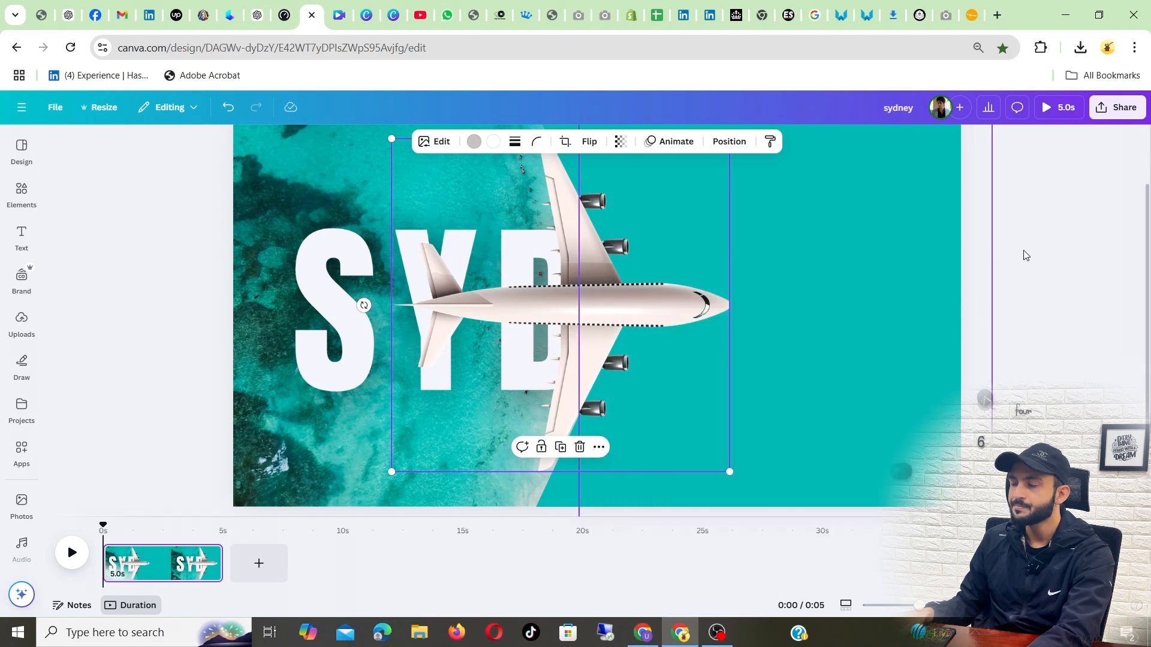
{"action": "left_click", "coordinate": [1046, 251]}
- Select the two tilted strips, the large turquoise rectangle and the plane together and group them
{"action": "scroll", "coordinate": [593, 253], "scroll_direction": "up", "scroll_amount": 2}
{"action": "scroll", "coordinate": [594, 253], "scroll_direction": "down", "scroll_amount": 2}
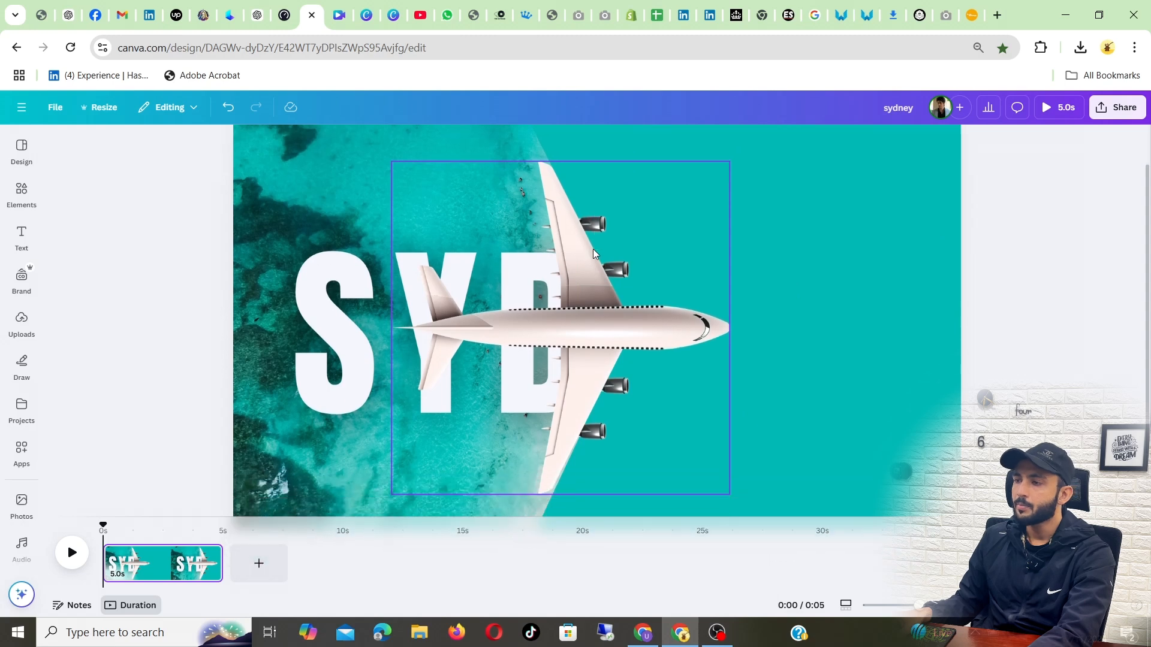
{"action": "scroll", "coordinate": [594, 254], "scroll_direction": "up", "scroll_amount": 2}
{"action": "scroll", "coordinate": [525, 272], "scroll_direction": "down", "scroll_amount": 2}
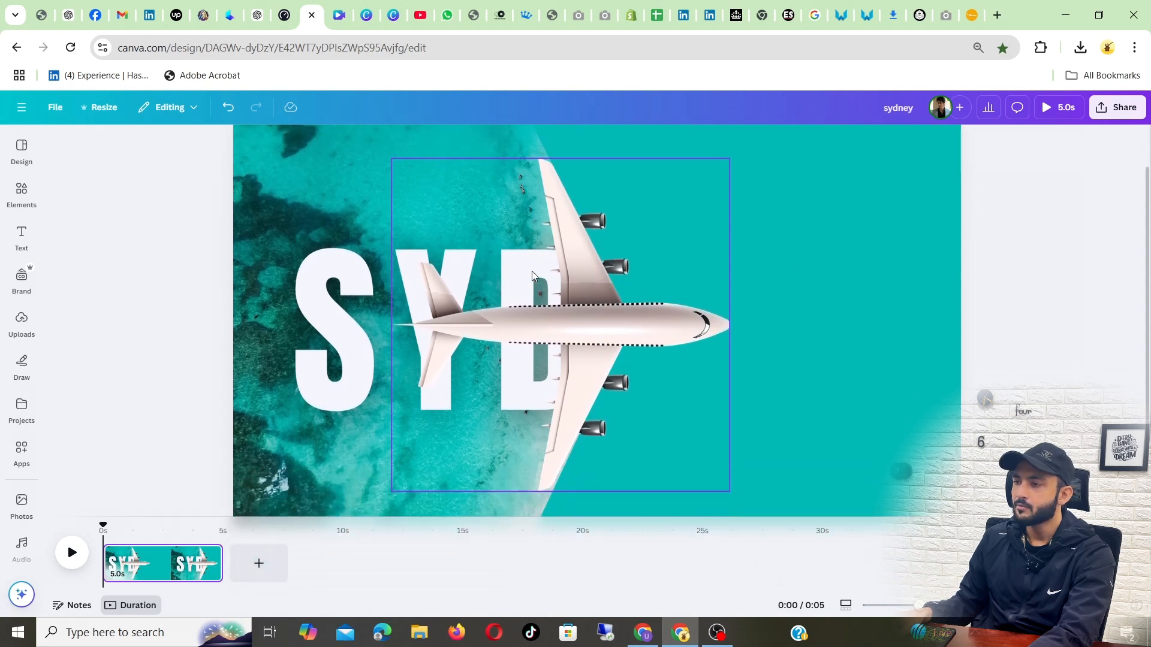
{"action": "scroll", "coordinate": [599, 228], "scroll_direction": "up", "scroll_amount": 2}
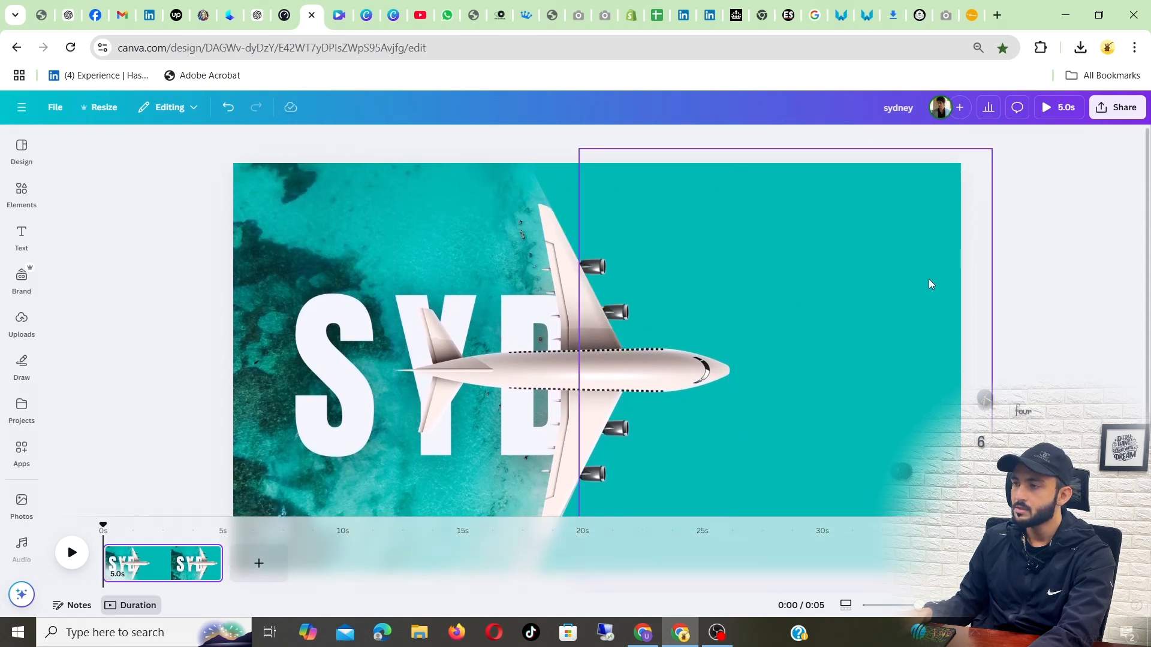
{"action": "left_click", "coordinate": [575, 201]}
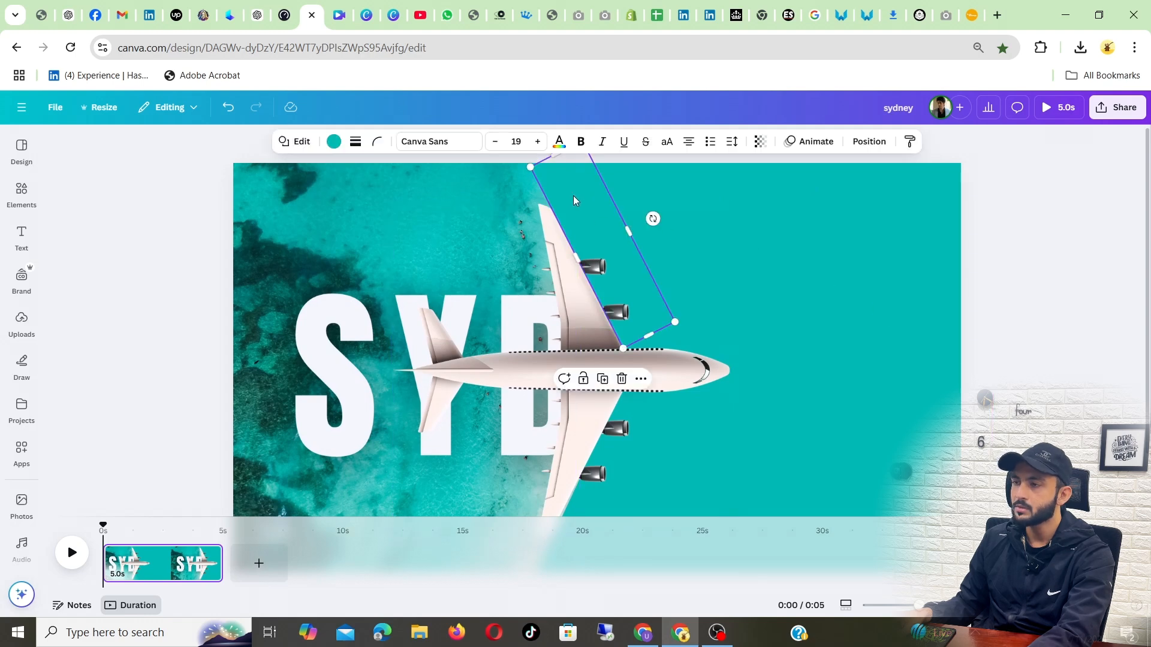
{"action": "left_click", "coordinate": [751, 231]}
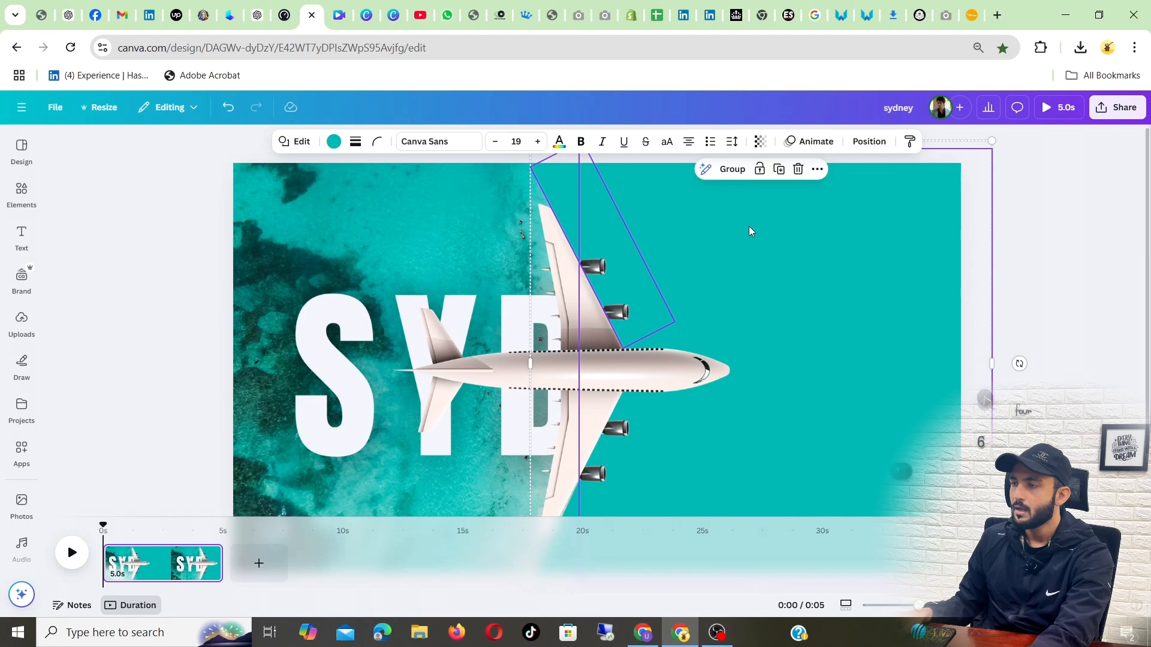
{"action": "scroll", "coordinate": [750, 231], "scroll_direction": "down", "scroll_amount": 1}
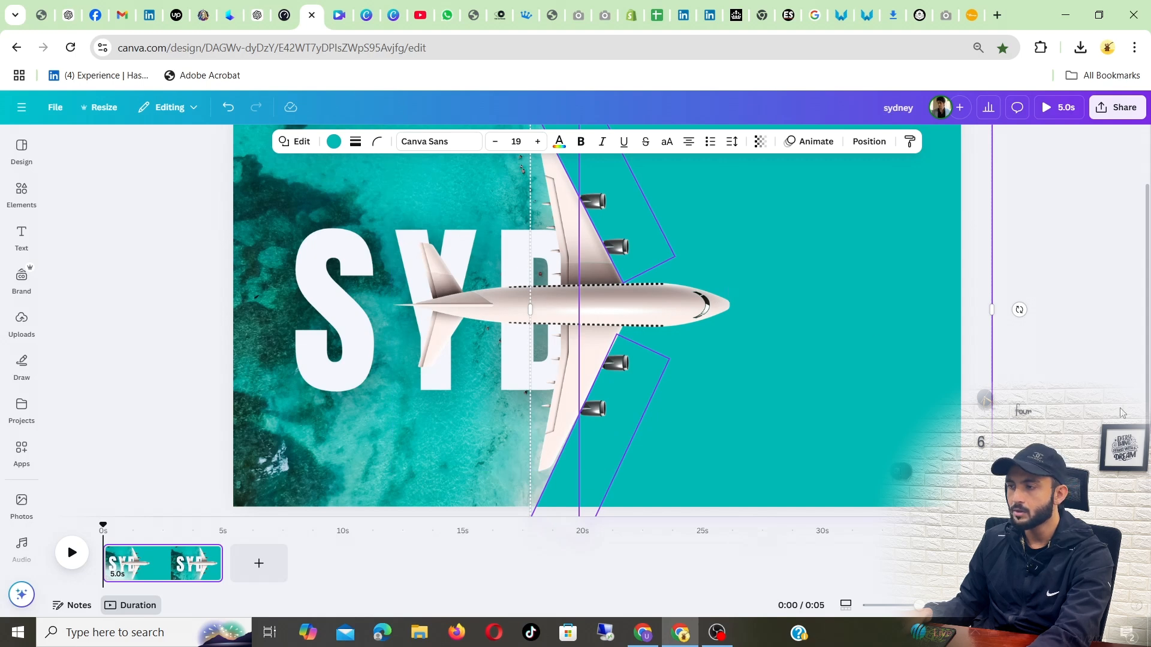
{"action": "left_click_drag", "start_coordinate": [1082, 480], "coordinate": [578, 111]}
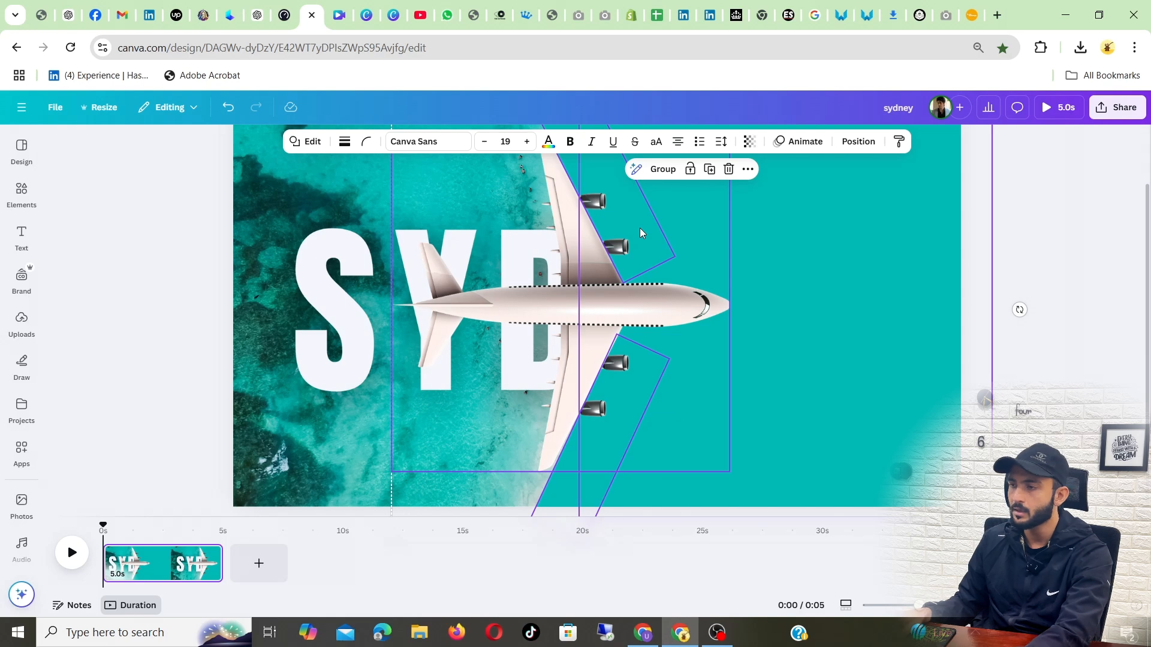
{"action": "right_click", "coordinate": [692, 236]}
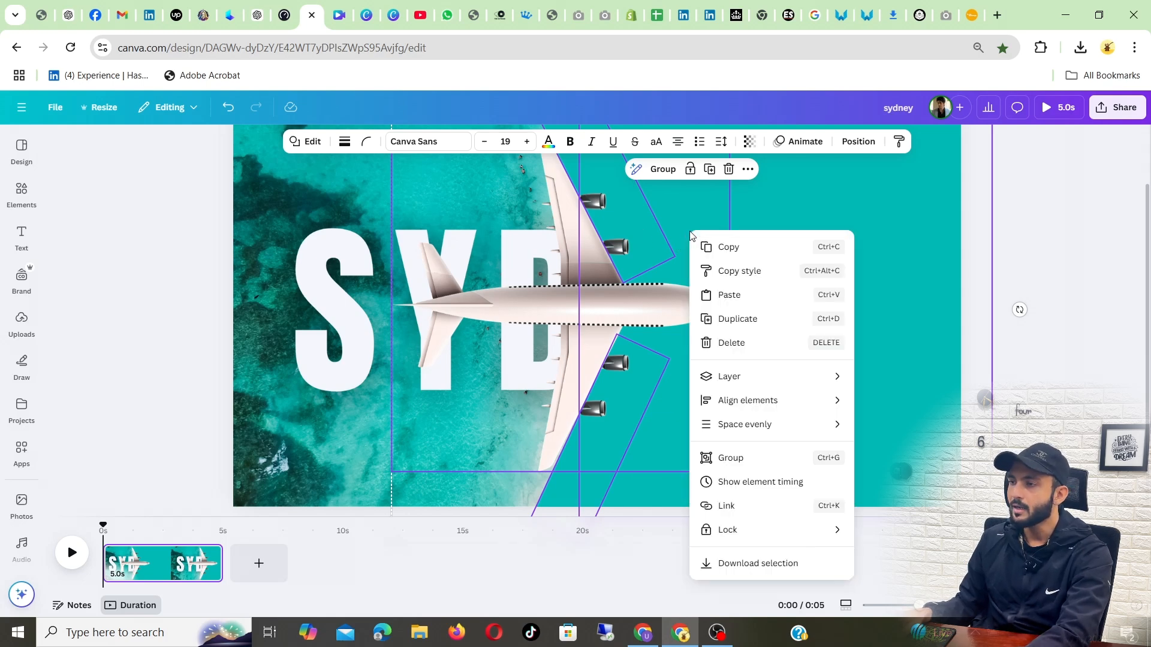
{"action": "left_click", "coordinate": [664, 170]}
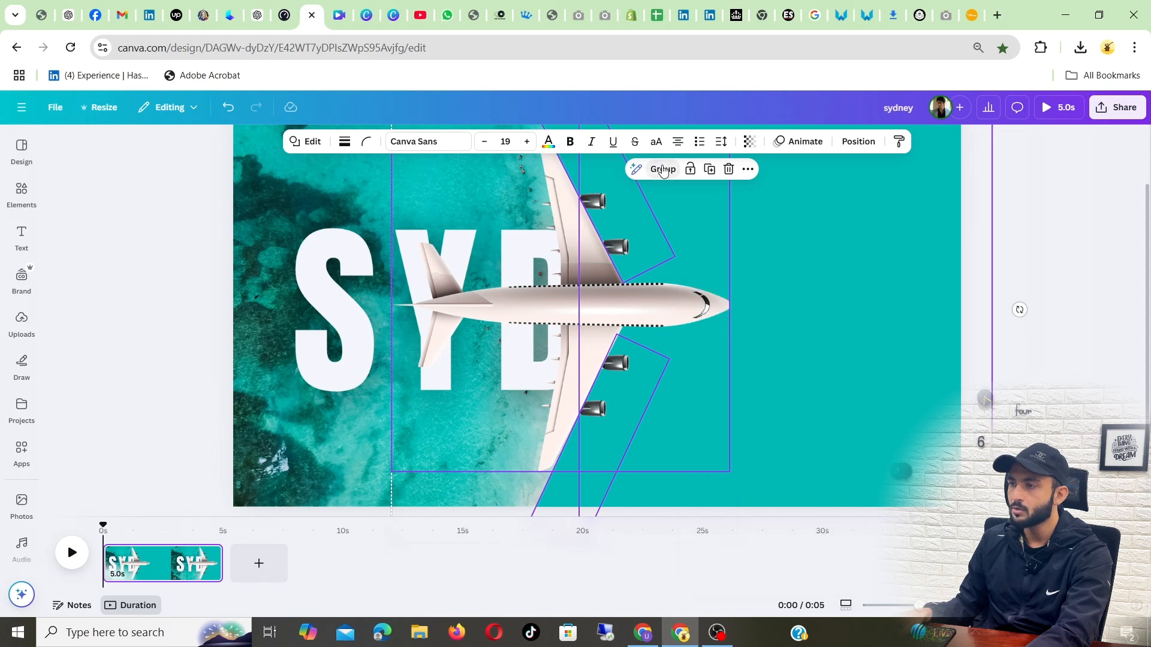
{"action": "left_click", "coordinate": [662, 170]}
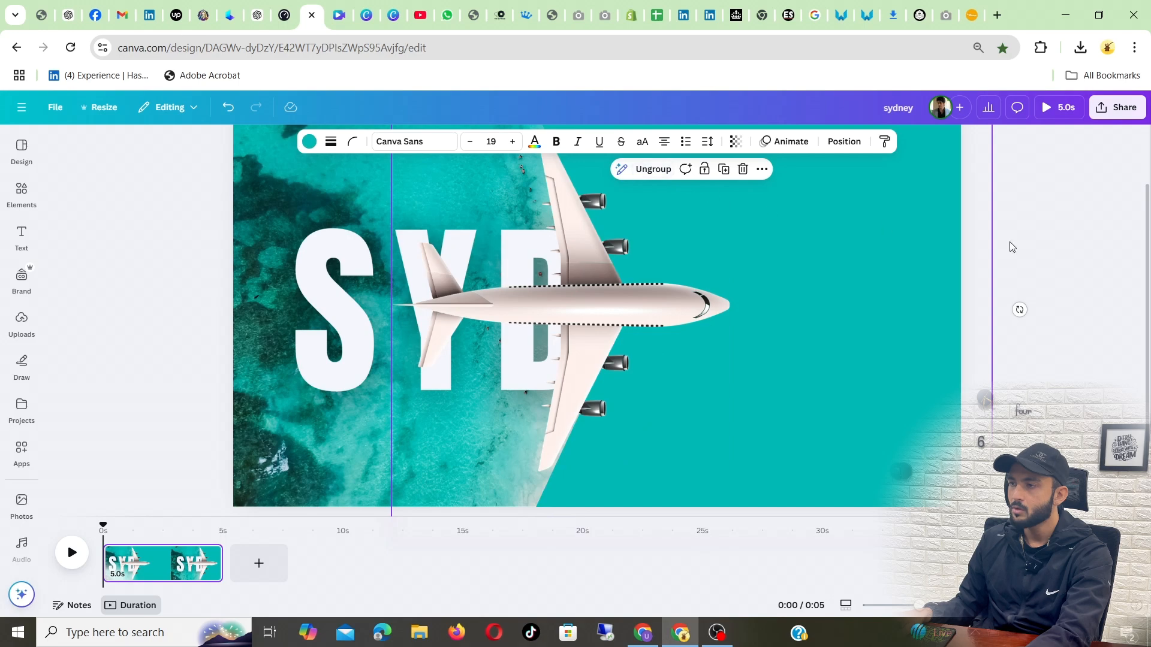
- Slide the grouped plane and turquoise shapes left until the plane's tail covers the letter S
{"action": "left_click", "coordinate": [1075, 244]}
{"action": "left_click_drag", "start_coordinate": [634, 300], "coordinate": [579, 289]}
{"action": "scroll", "coordinate": [578, 289], "scroll_direction": "up", "scroll_amount": 2}
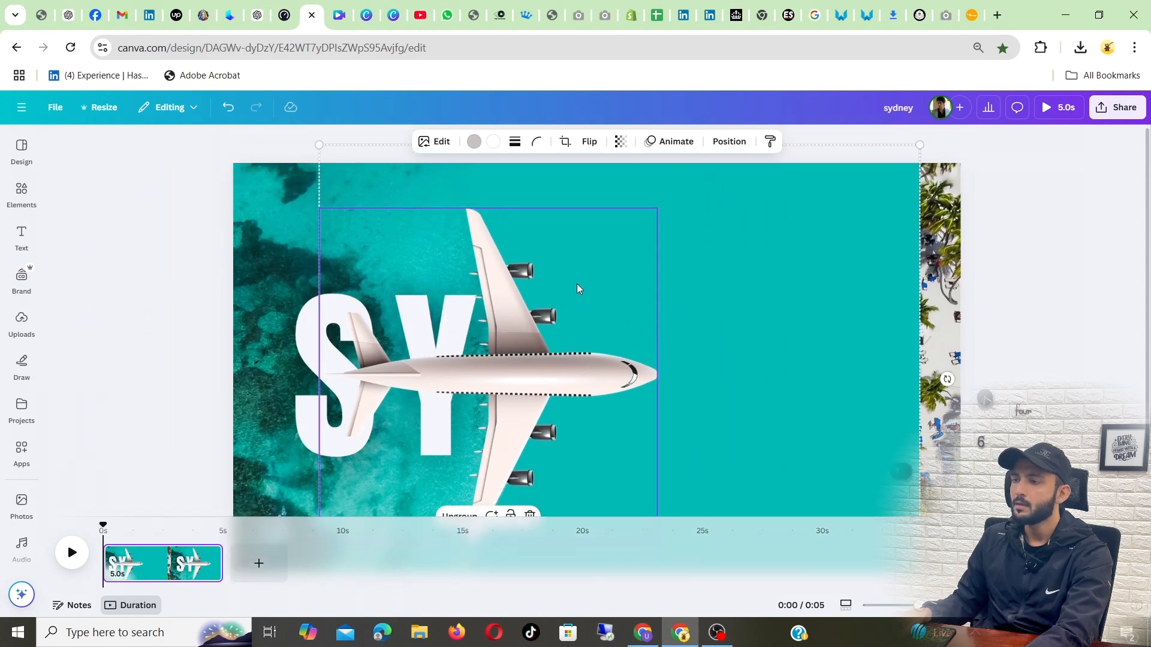
{"action": "scroll", "coordinate": [579, 290], "scroll_direction": "down", "scroll_amount": 2}
{"action": "left_click_drag", "start_coordinate": [589, 300], "coordinate": [532, 291]}
{"action": "left_click", "coordinate": [997, 264]}
{"action": "scroll", "coordinate": [621, 281], "scroll_direction": "up", "scroll_amount": 2}
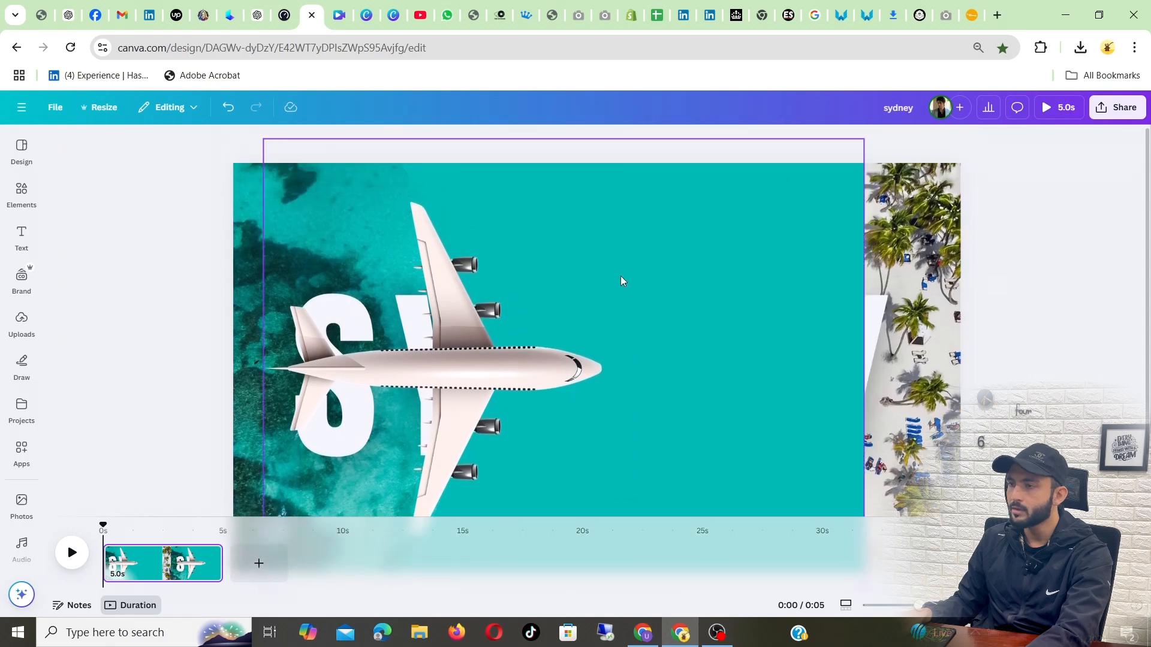
- Ungroup the plane and shapes, and widen the large turquoise rectangle well past the page's right edge
{"action": "left_click", "coordinate": [579, 284]}
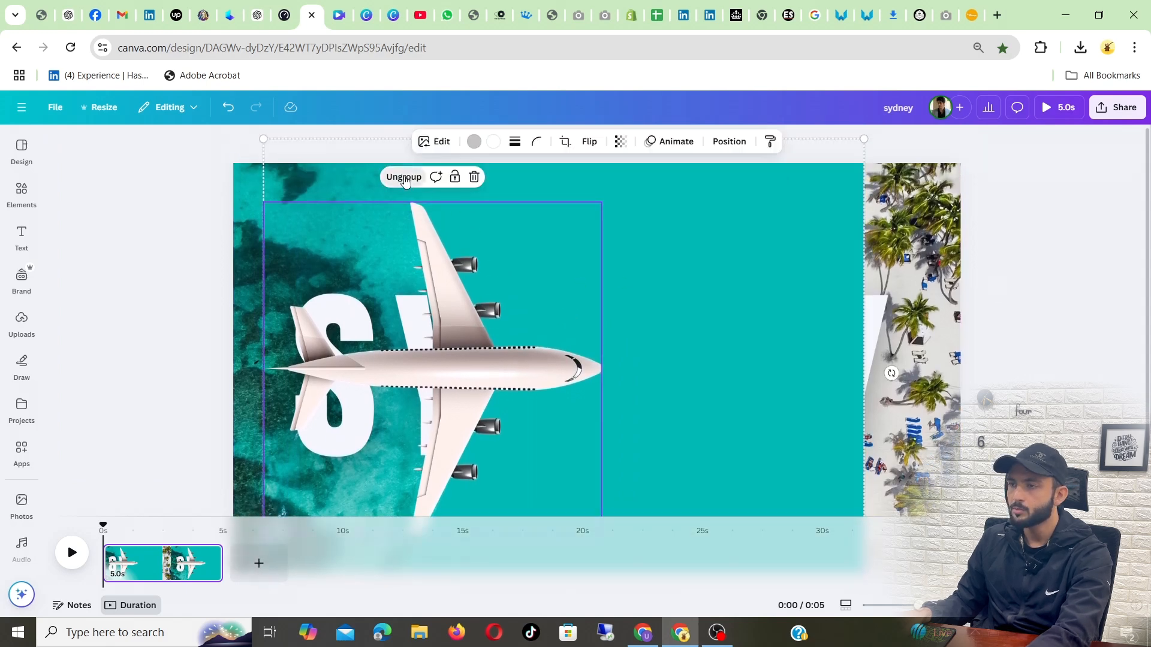
{"action": "left_click", "coordinate": [760, 290]}
{"action": "left_click_drag", "start_coordinate": [763, 291], "coordinate": [1141, 295]}
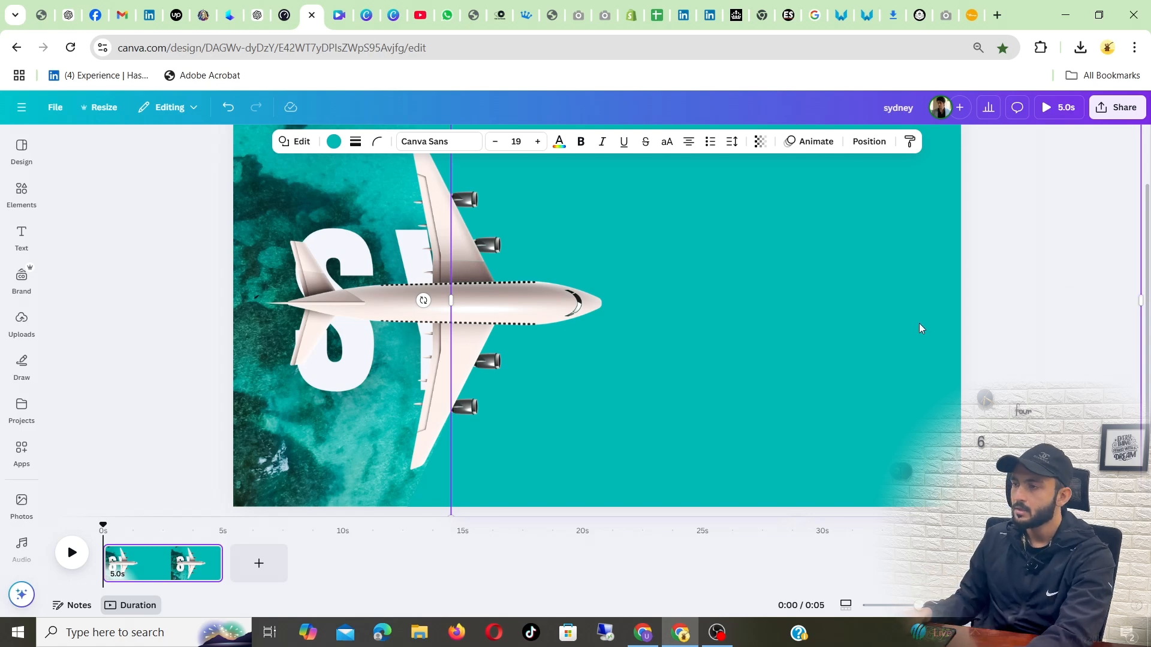
{"action": "scroll", "coordinate": [922, 328], "scroll_direction": "down", "scroll_amount": 4}
{"action": "scroll", "coordinate": [922, 330], "scroll_direction": "up", "scroll_amount": 1}
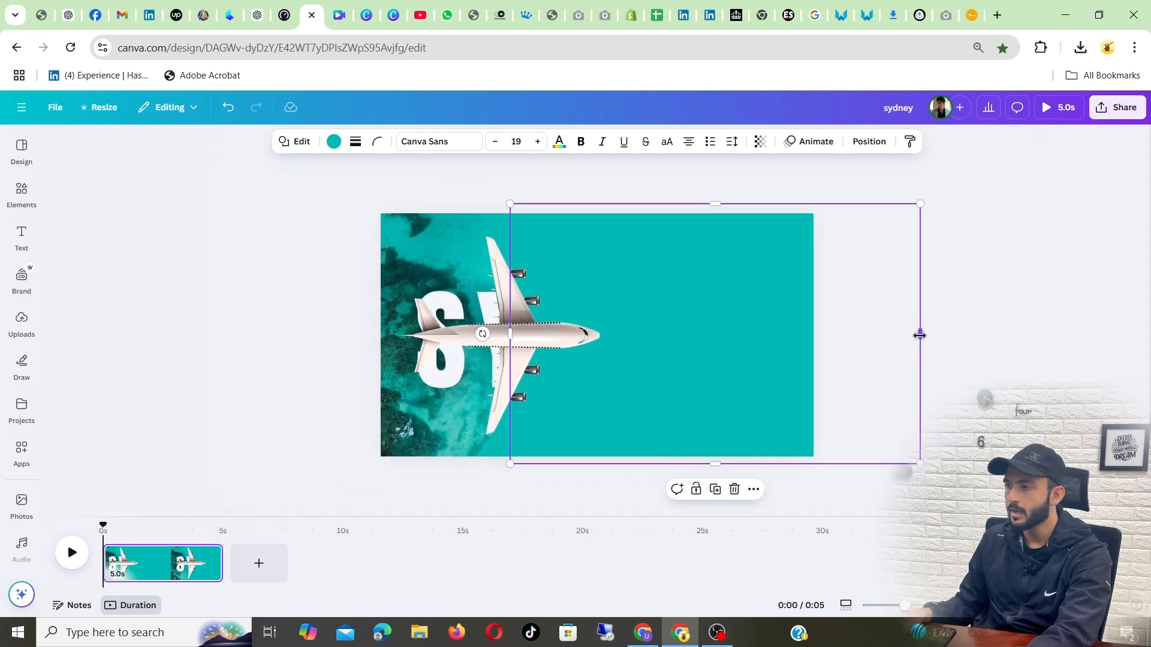
{"action": "left_click_drag", "start_coordinate": [919, 335], "coordinate": [999, 334]}
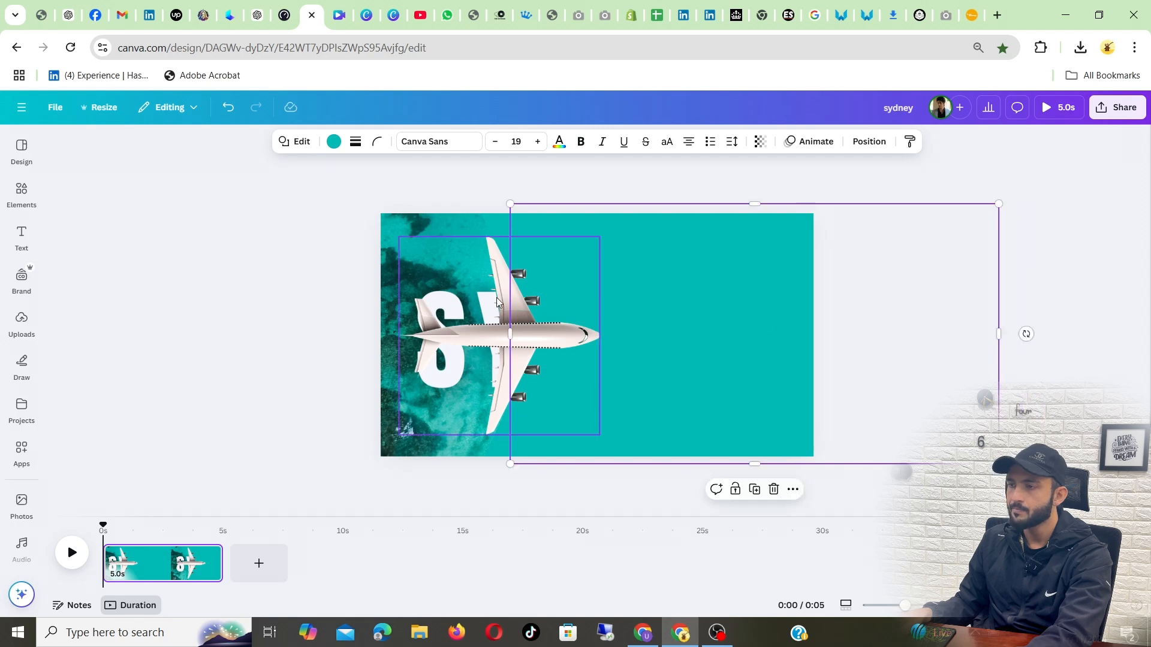
- Group the plane, the widened rectangle and both strips, and slide the group left until the plane is off the page and turquoise covers it
{"action": "left_click", "coordinate": [519, 236], "text": "shift"}
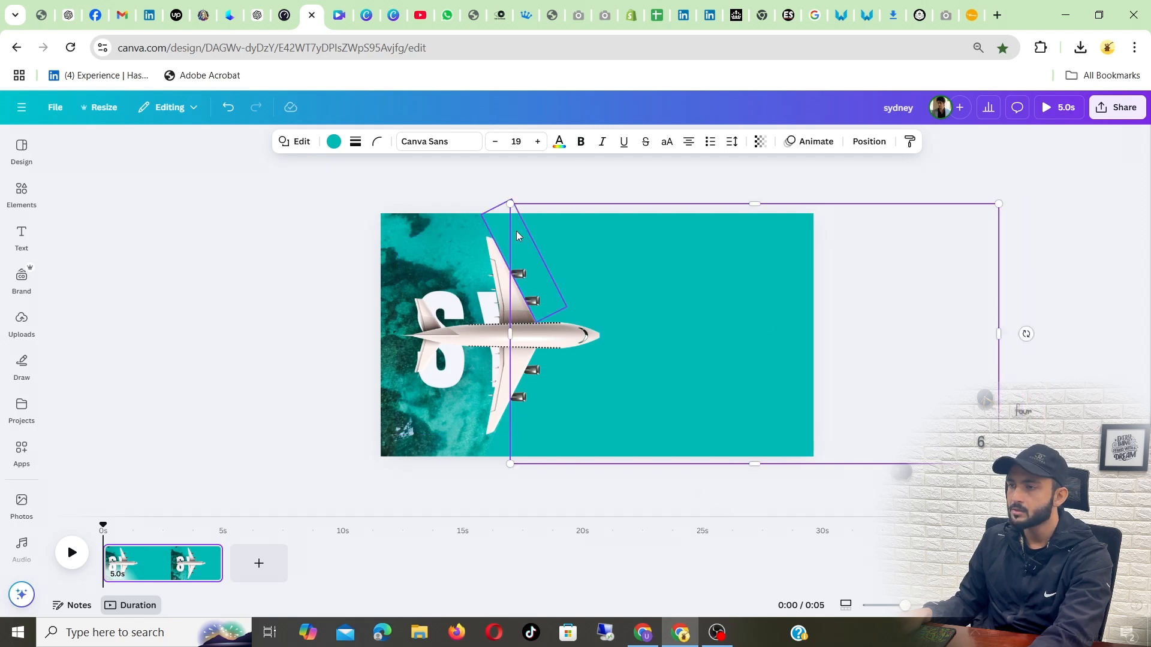
{"action": "left_click", "coordinate": [514, 350], "text": "shift"}
{"action": "left_click", "coordinate": [513, 427], "text": "shift"}
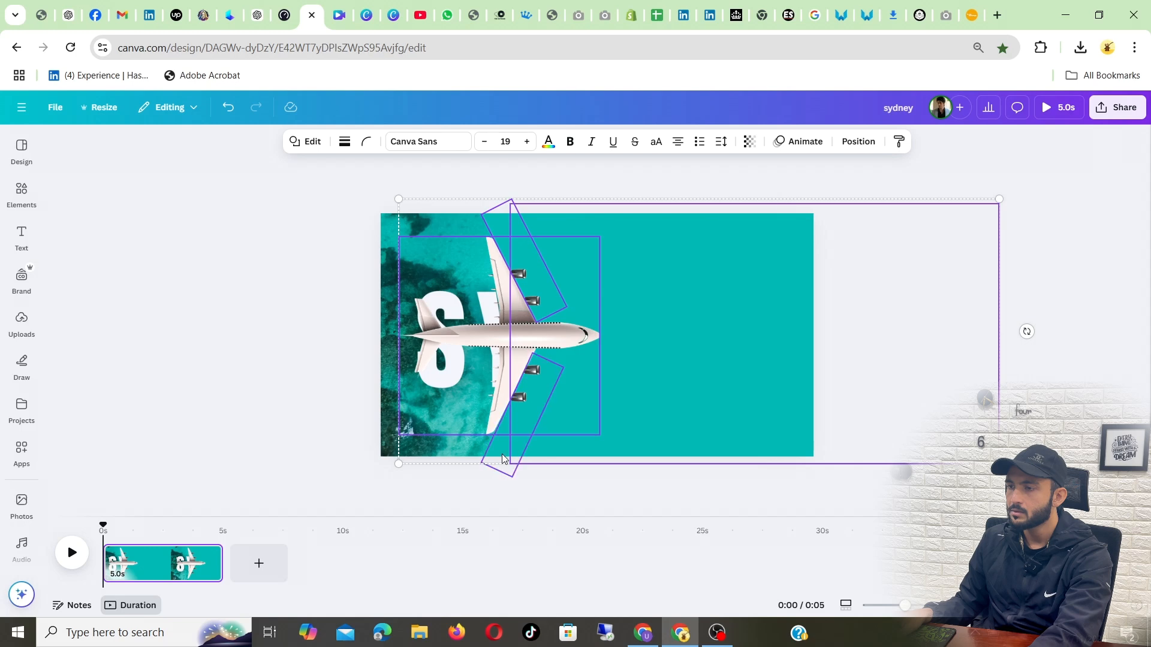
{"action": "right_click", "coordinate": [557, 290]}
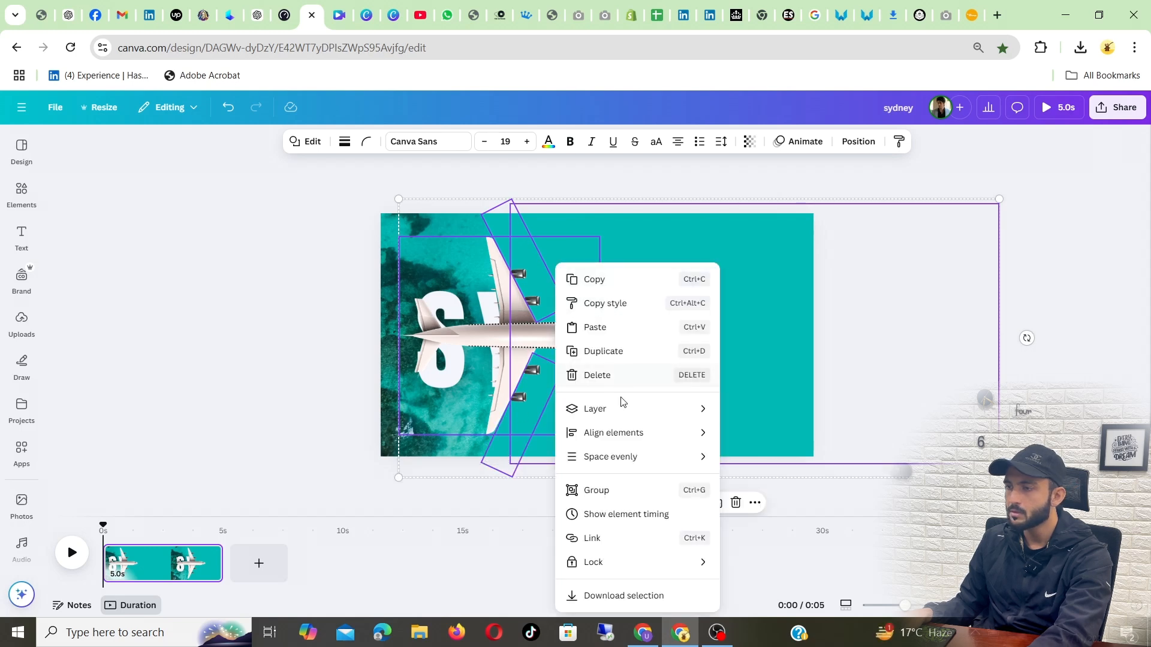
{"action": "left_click", "coordinate": [616, 493]}
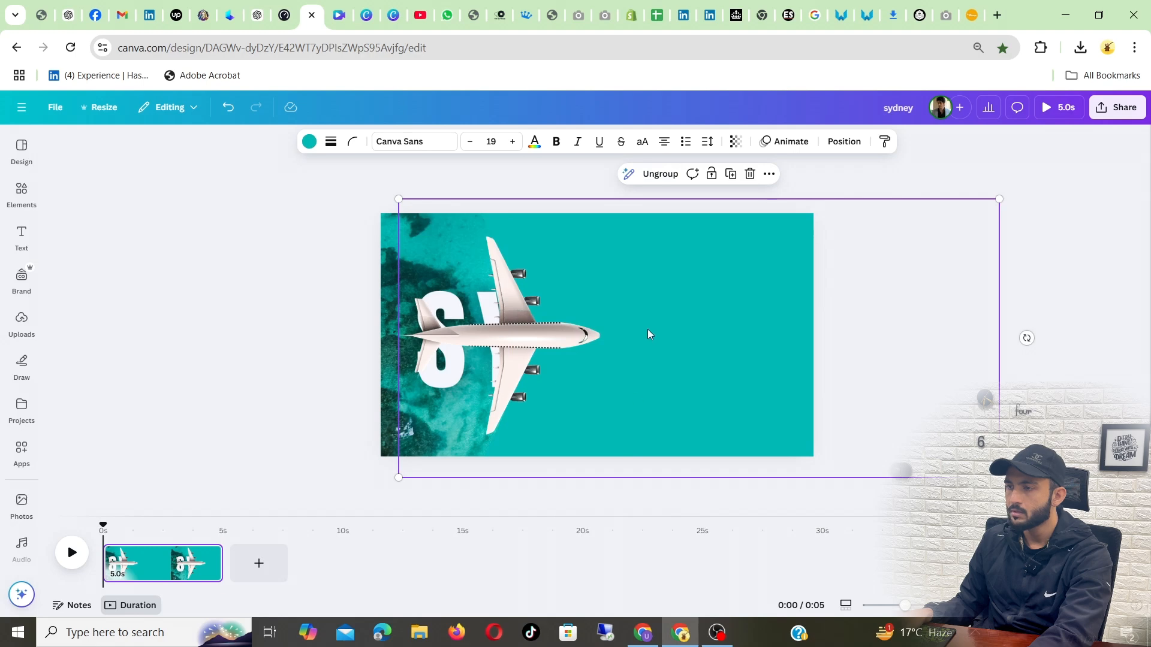
{"action": "left_click_drag", "start_coordinate": [649, 334], "coordinate": [454, 325]}
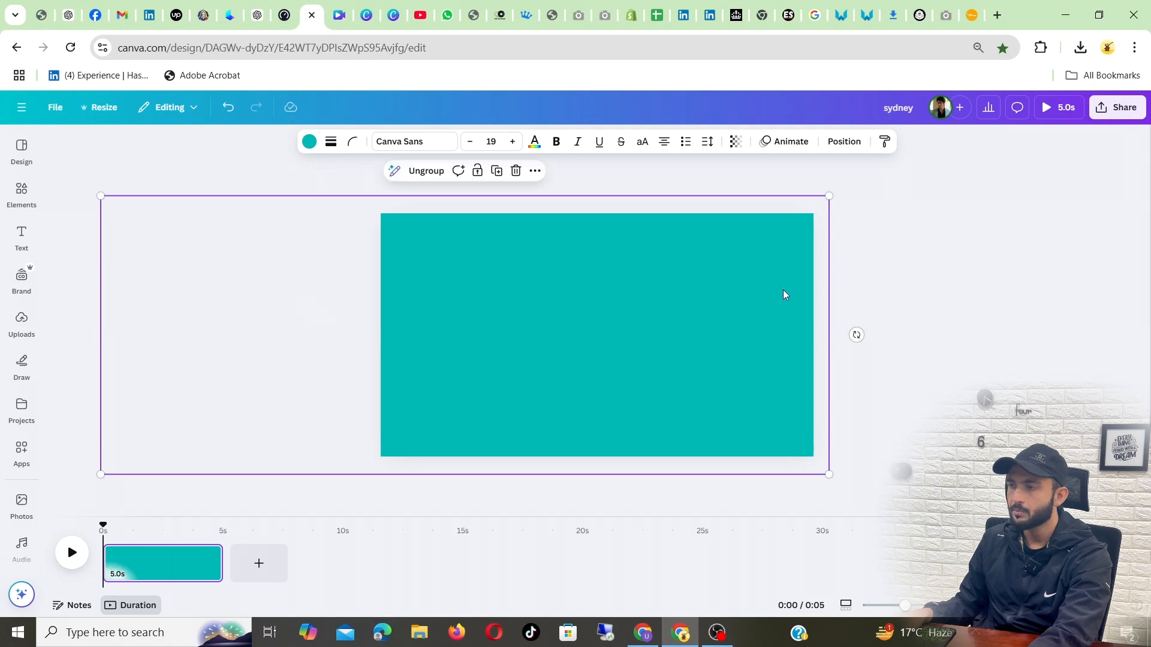
{"action": "left_click", "coordinate": [903, 279]}
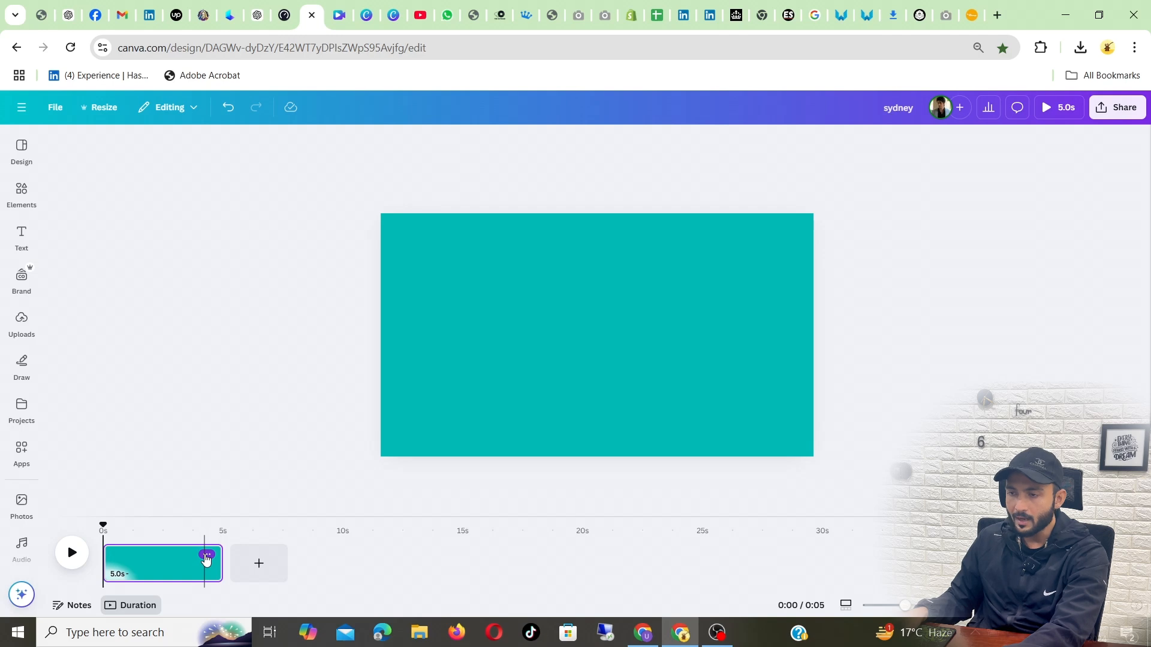
- Duplicate the turquoise-covered page and return the playhead to the start of the first page
{"action": "left_click", "coordinate": [206, 556]}
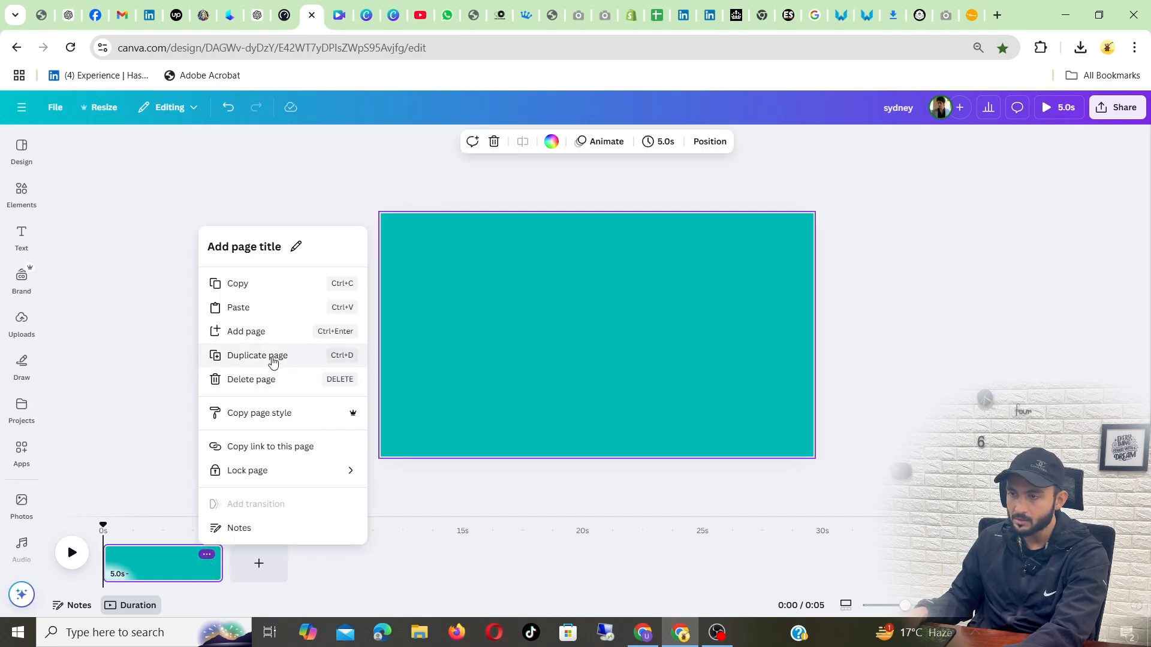
{"action": "left_click", "coordinate": [272, 356]}
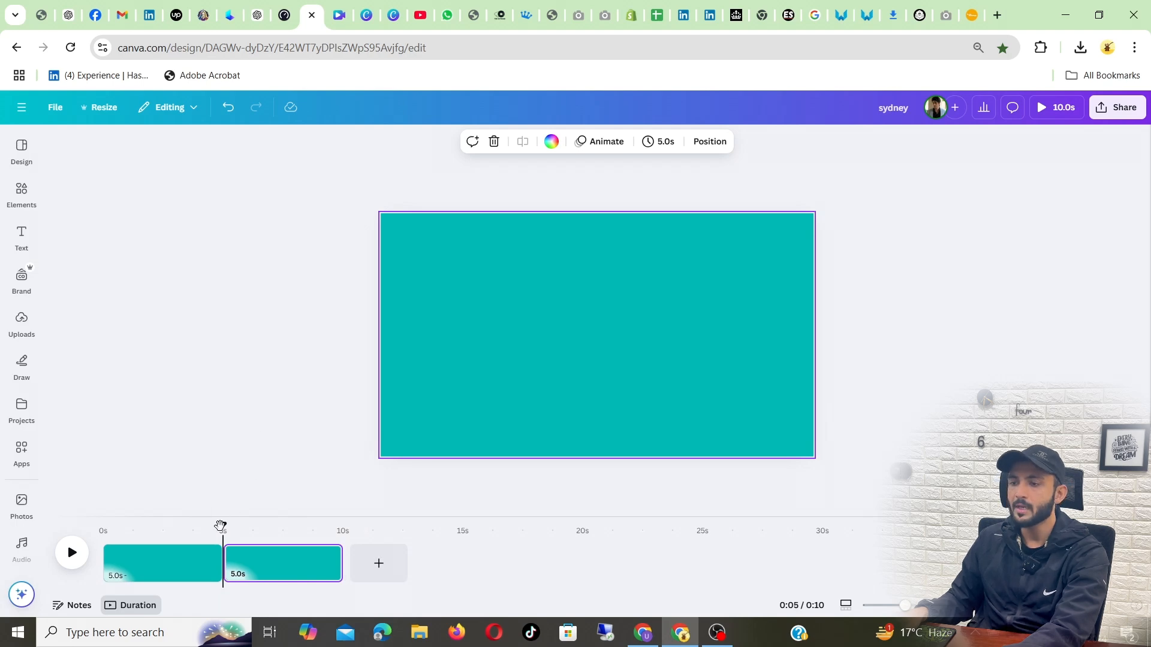
{"action": "left_click_drag", "start_coordinate": [220, 525], "coordinate": [82, 505]}
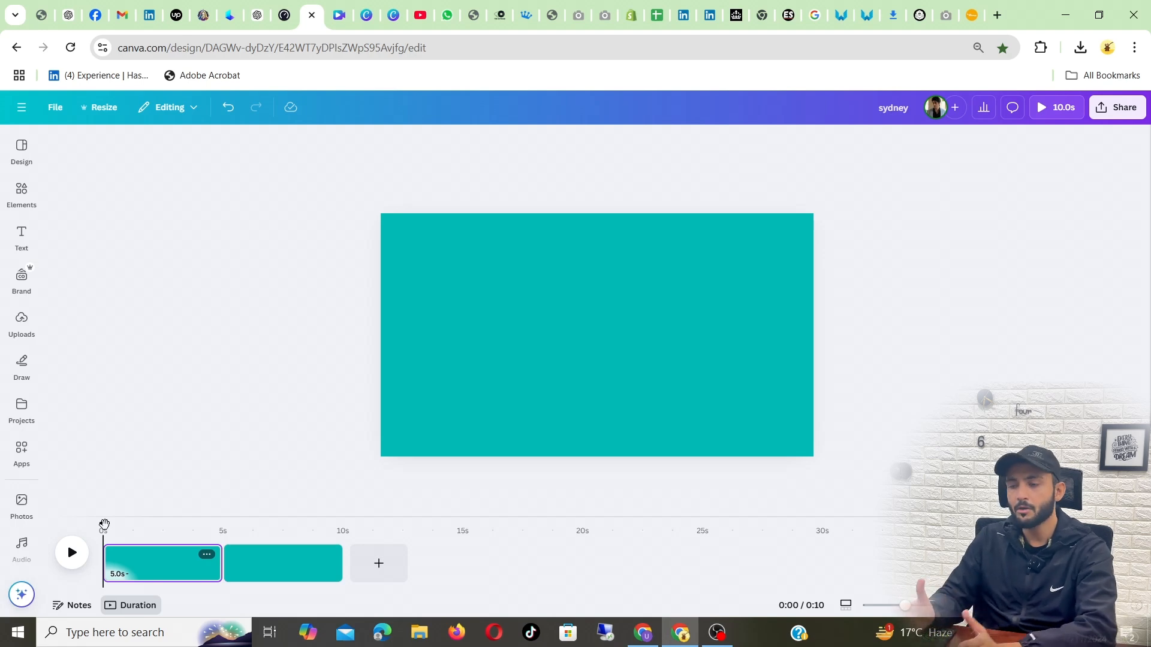
- Add a heading to the first page and replace its text with "TRAVEL"
{"action": "left_click", "coordinate": [17, 234]}
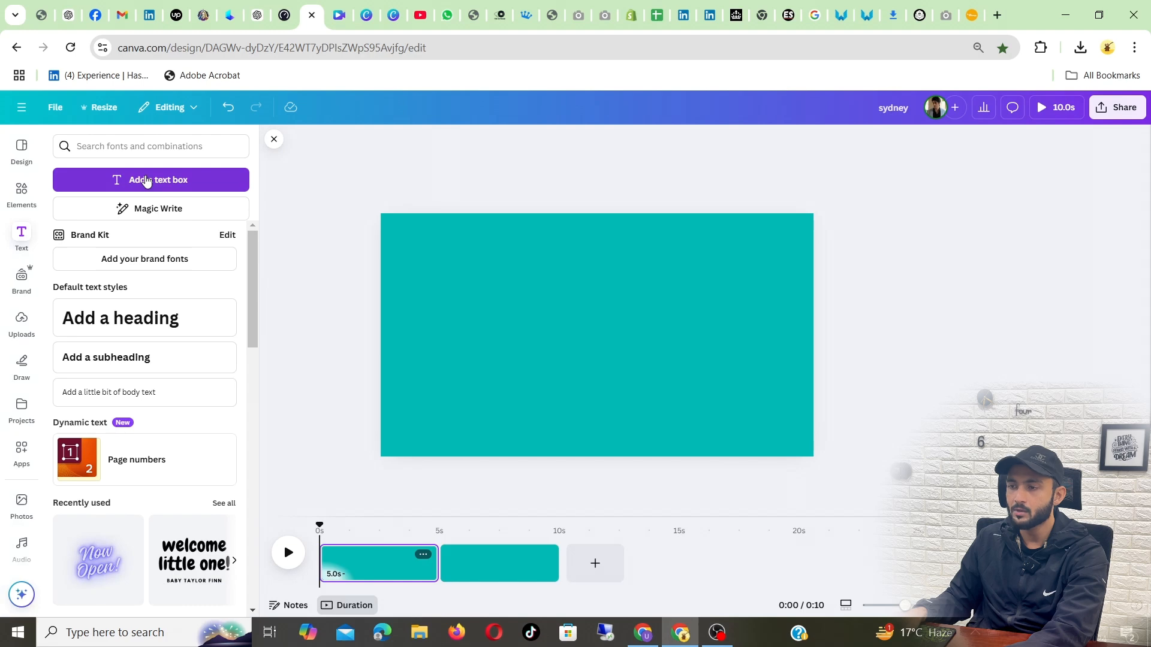
{"action": "left_click", "coordinate": [144, 178]}
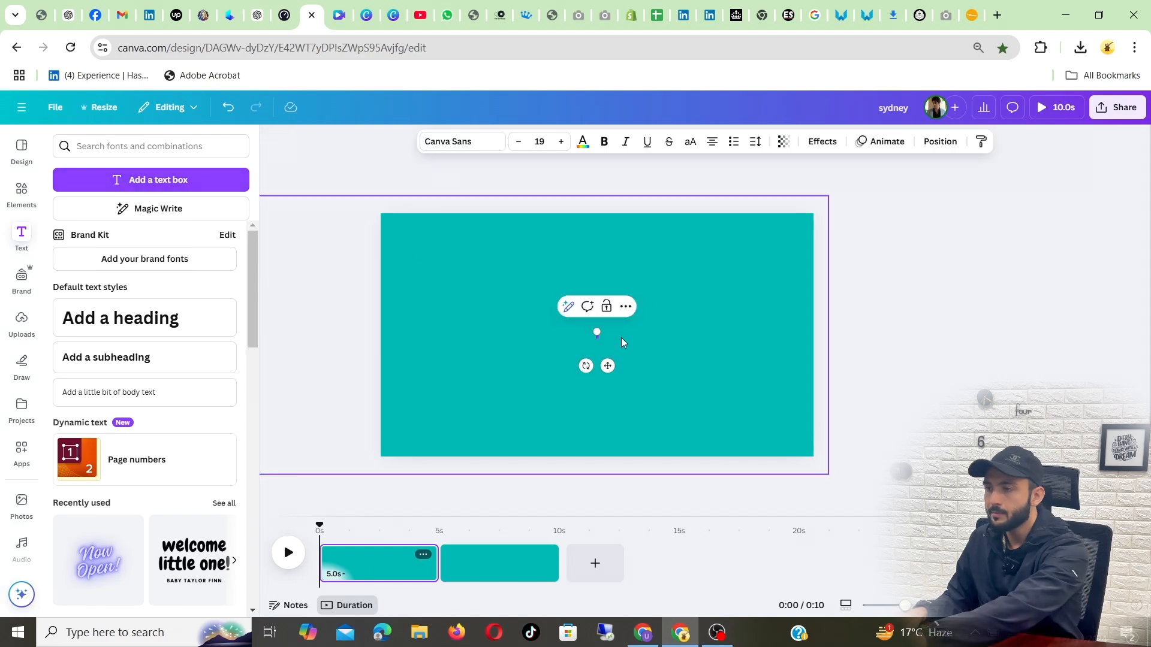
{"action": "left_click", "coordinate": [150, 318]}
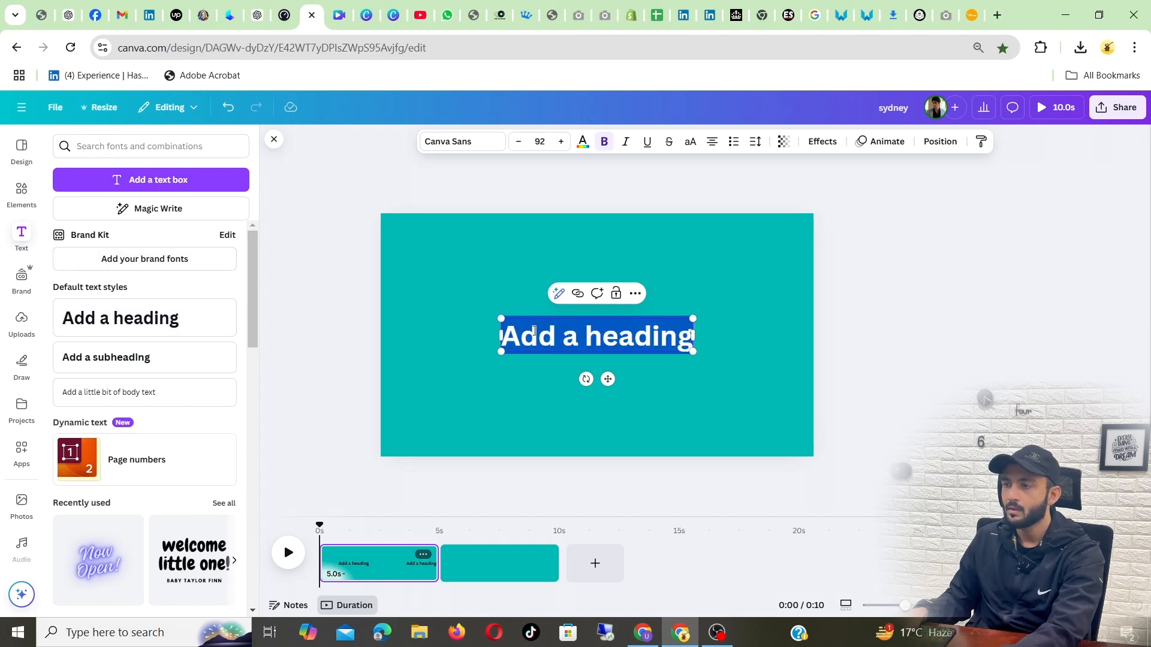
{"action": "triple_click", "coordinate": [561, 342]}
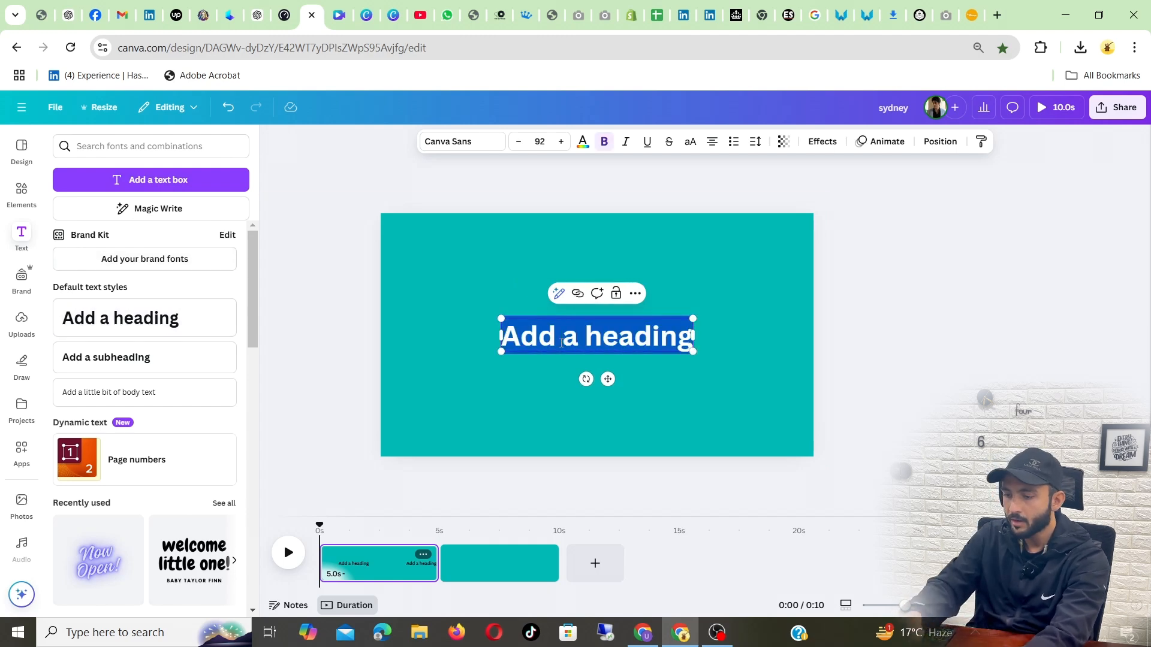
{"action": "type", "text": "TRAVEL"}
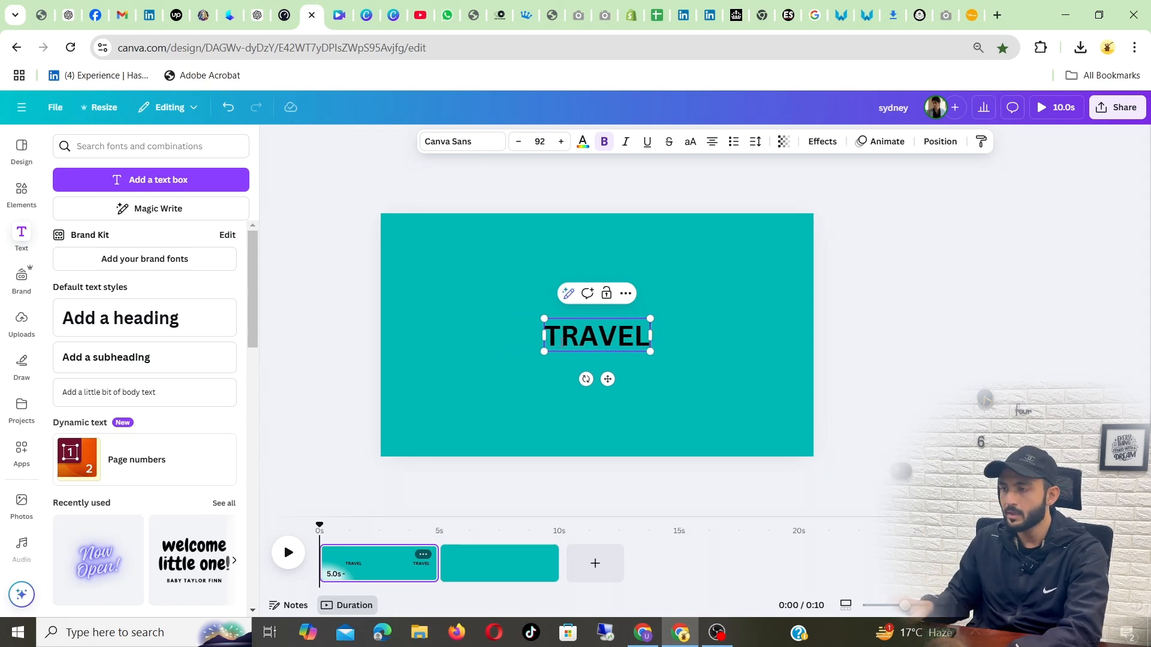
- Enlarge the TRAVEL heading to about font size 226 and centre it on the page
{"action": "left_click_drag", "start_coordinate": [540, 316], "coordinate": [425, 281]}
{"action": "left_click_drag", "start_coordinate": [648, 351], "coordinate": [684, 359]}
{"action": "left_click", "coordinate": [843, 317]}
{"action": "left_click_drag", "start_coordinate": [582, 311], "coordinate": [627, 322]}
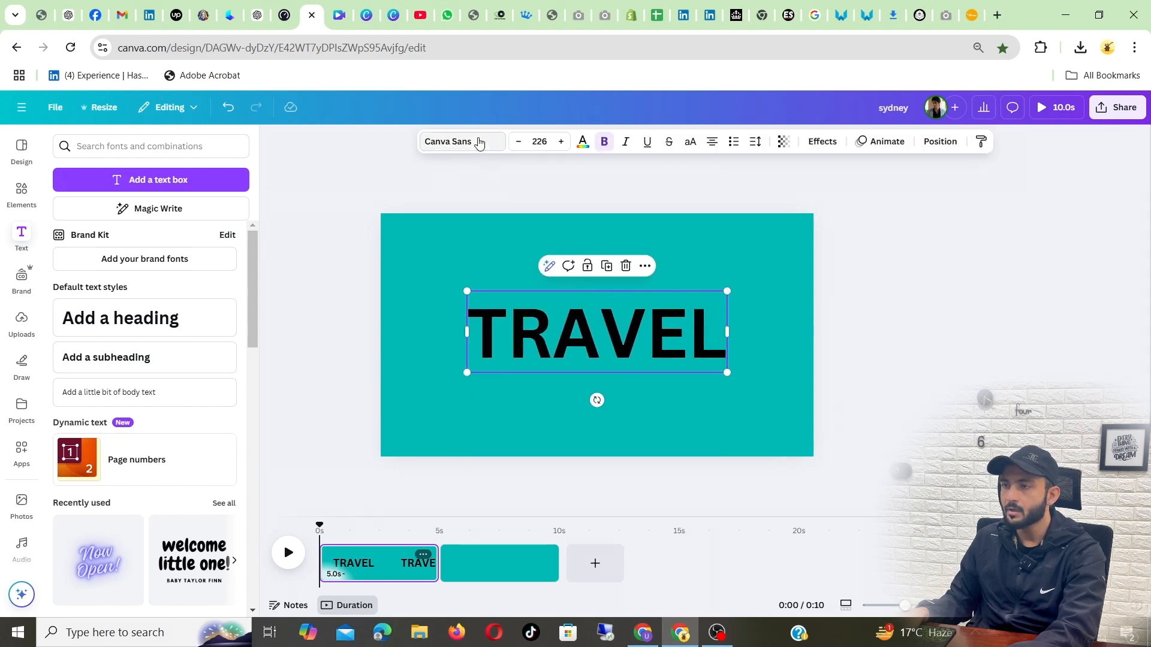
- Search the fonts for "brush" and try Kapsalon Brush, Regular Brush and Nefelibata Brush on the TRAVEL heading
{"action": "left_click", "coordinate": [456, 141]}
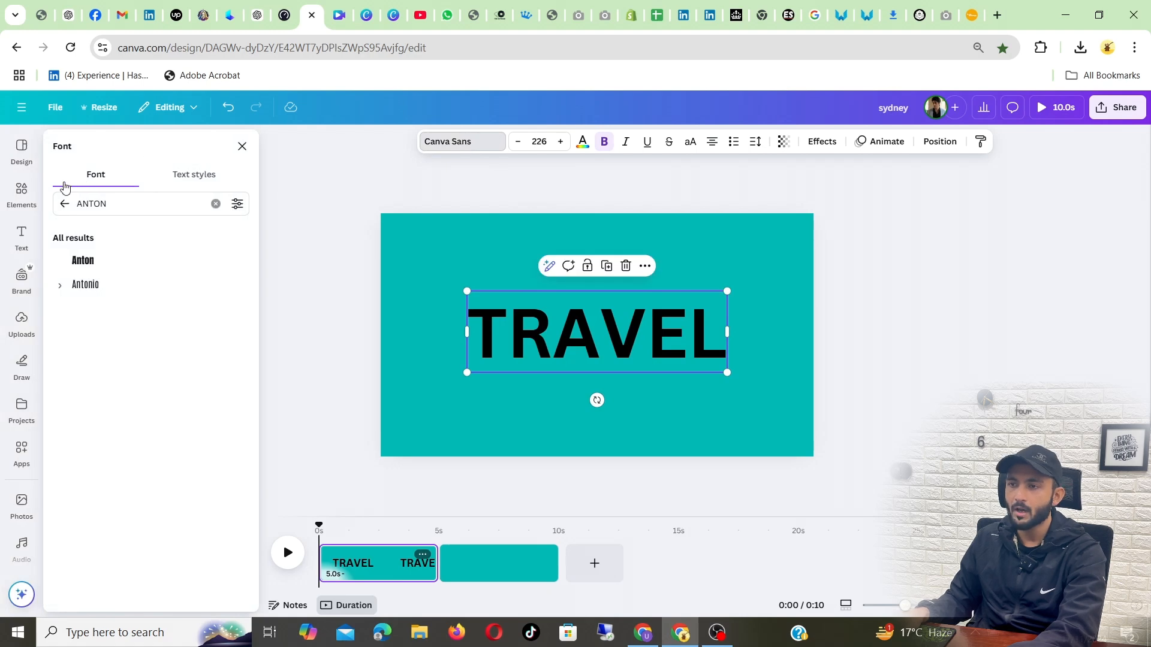
{"action": "left_click", "coordinate": [64, 203]}
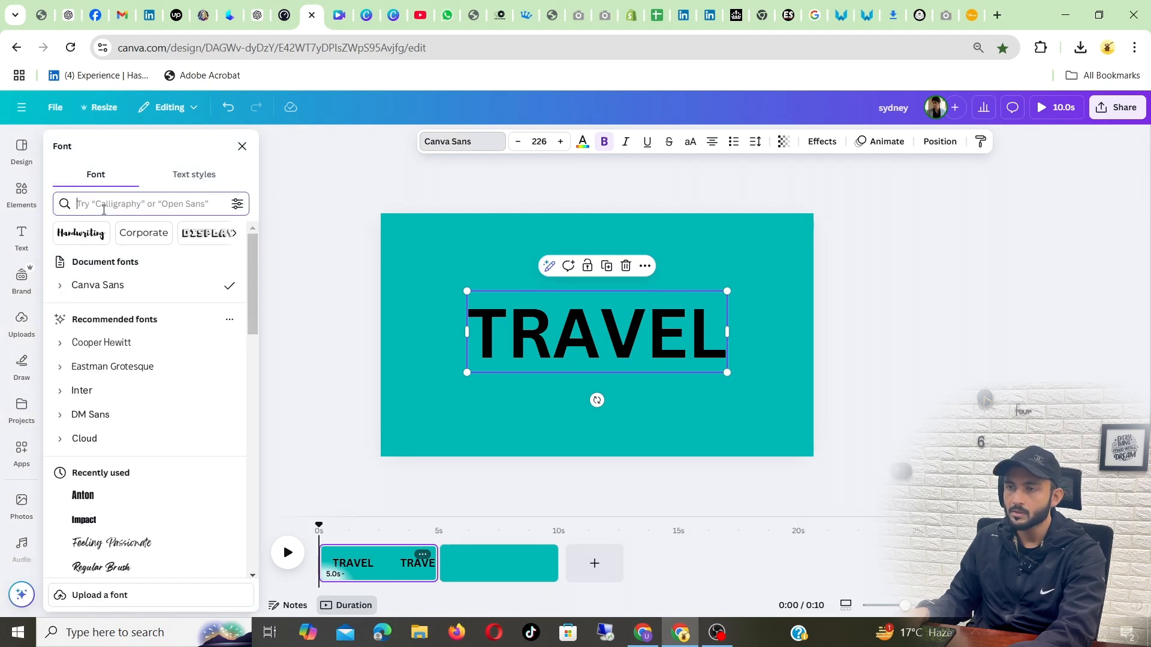
{"action": "type", "text": "brushy"}
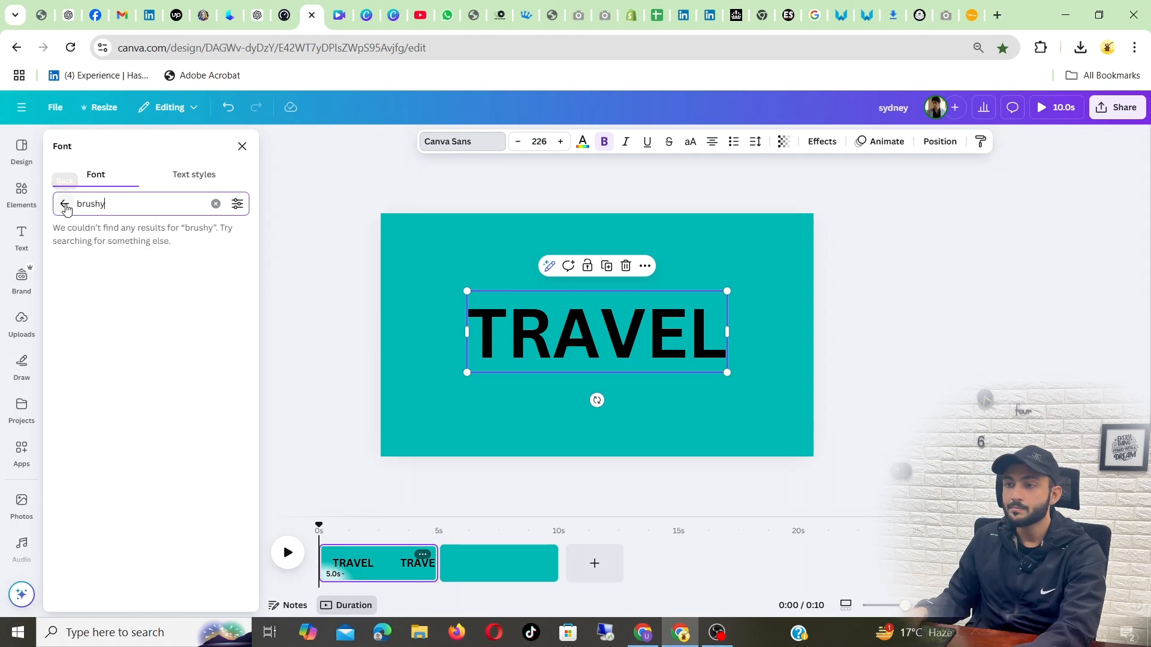
{"action": "key", "text": "BackSpace"}
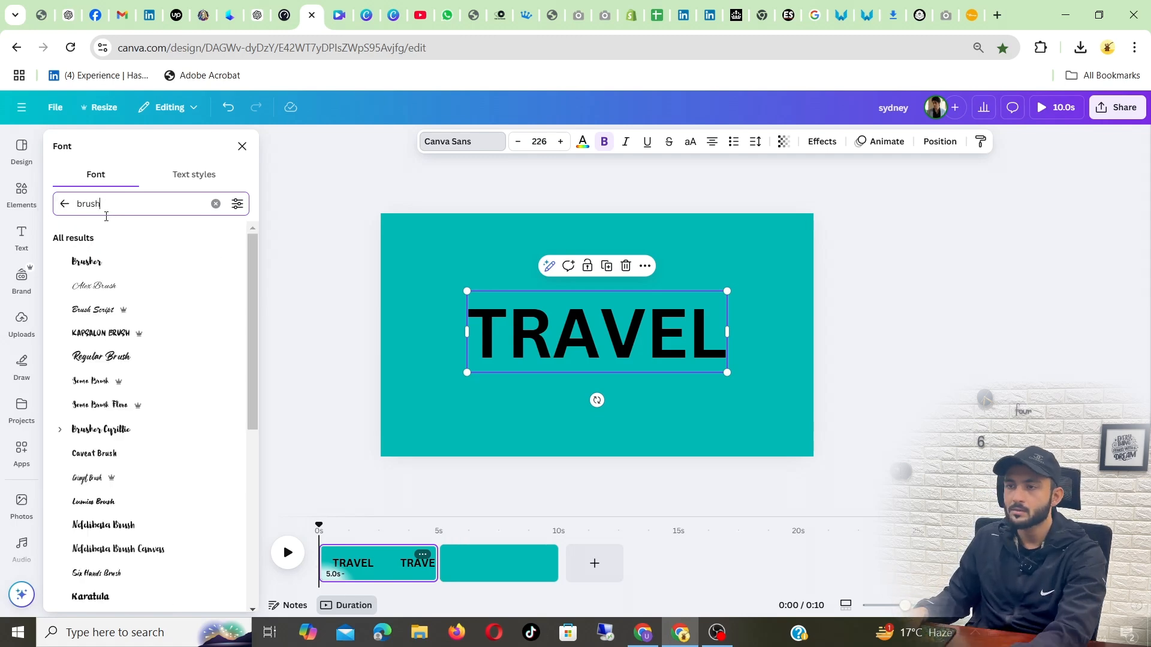
{"action": "left_click", "coordinate": [129, 268]}
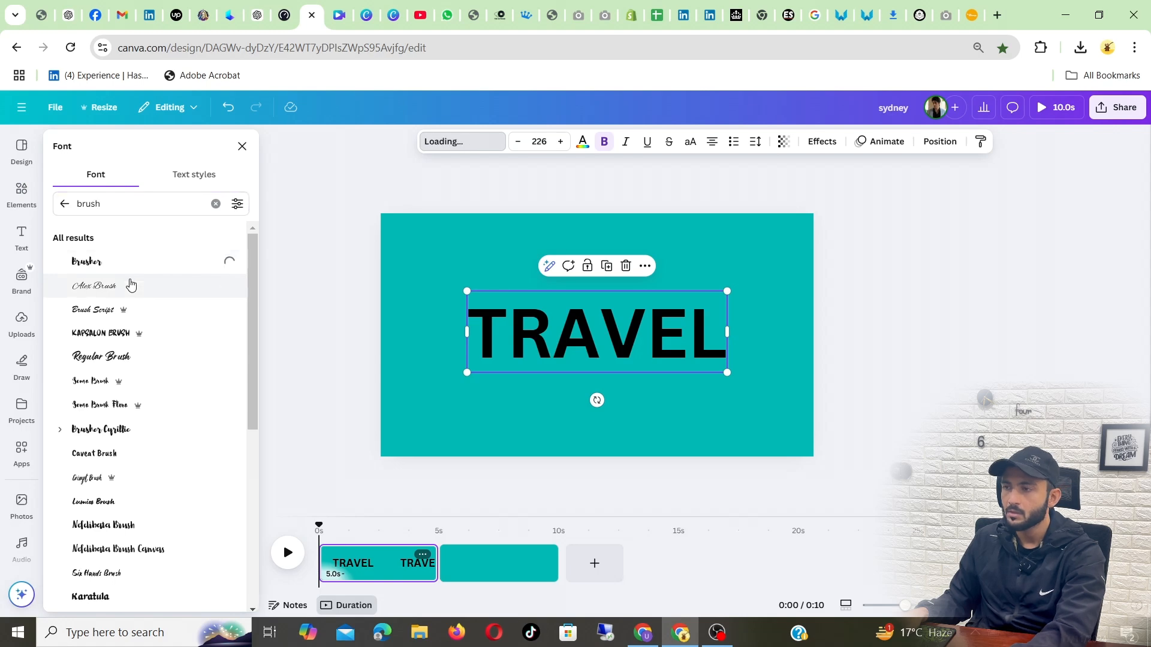
{"action": "left_click", "coordinate": [133, 289]}
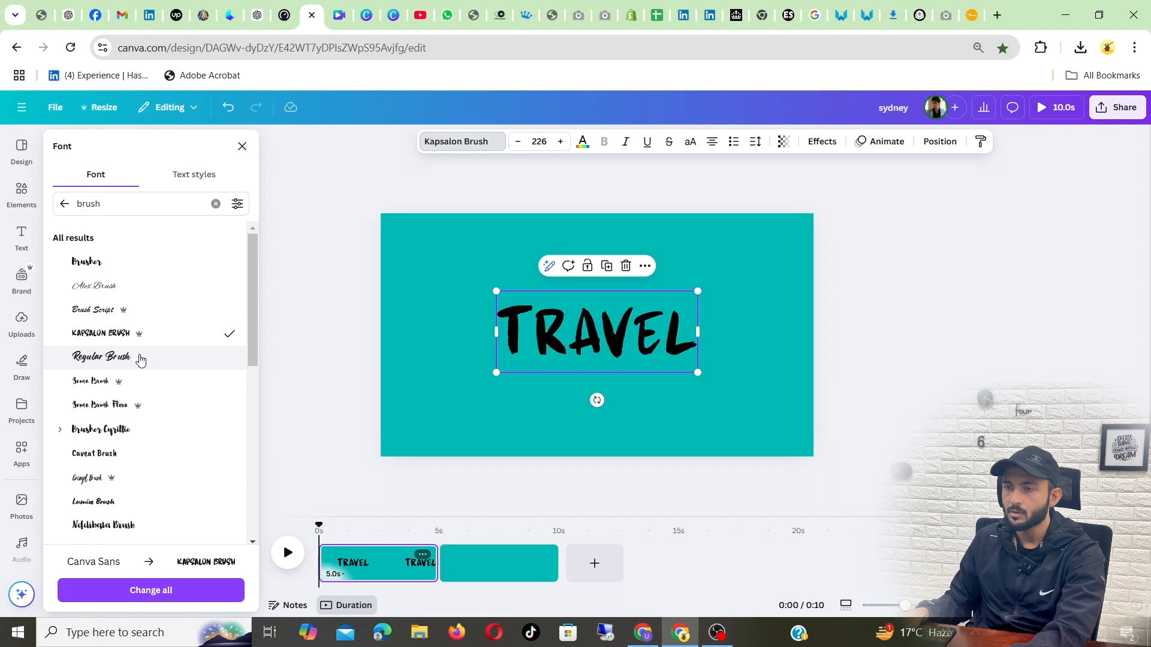
{"action": "scroll", "coordinate": [140, 360], "scroll_direction": "down", "scroll_amount": 3}
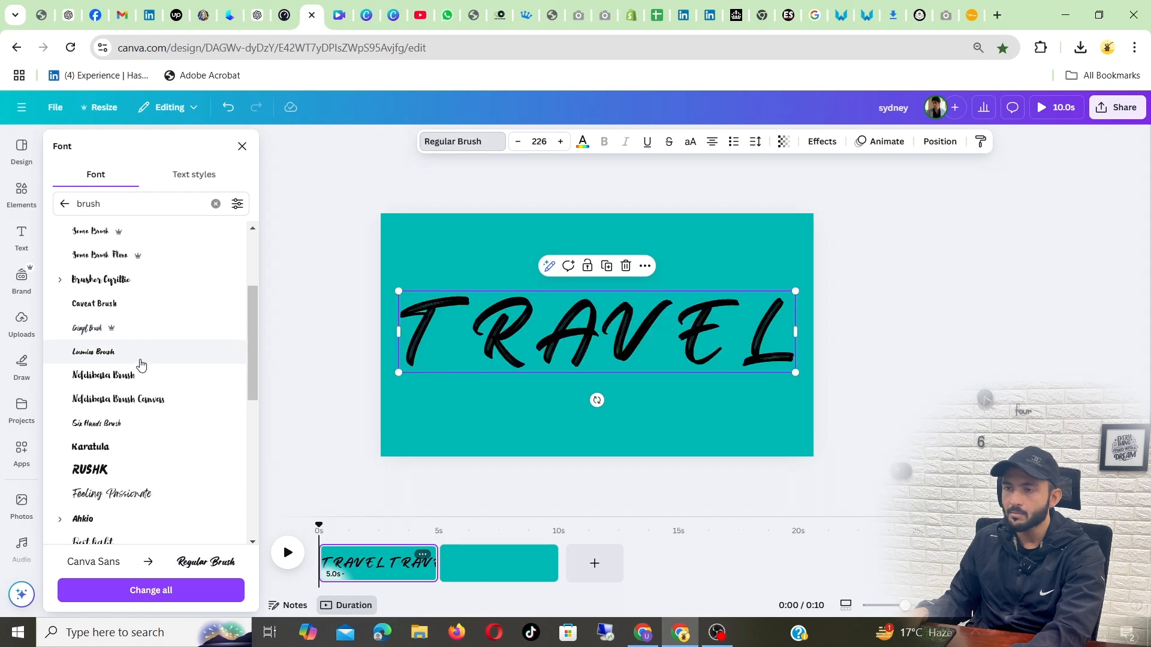
{"action": "left_click", "coordinate": [141, 376]}
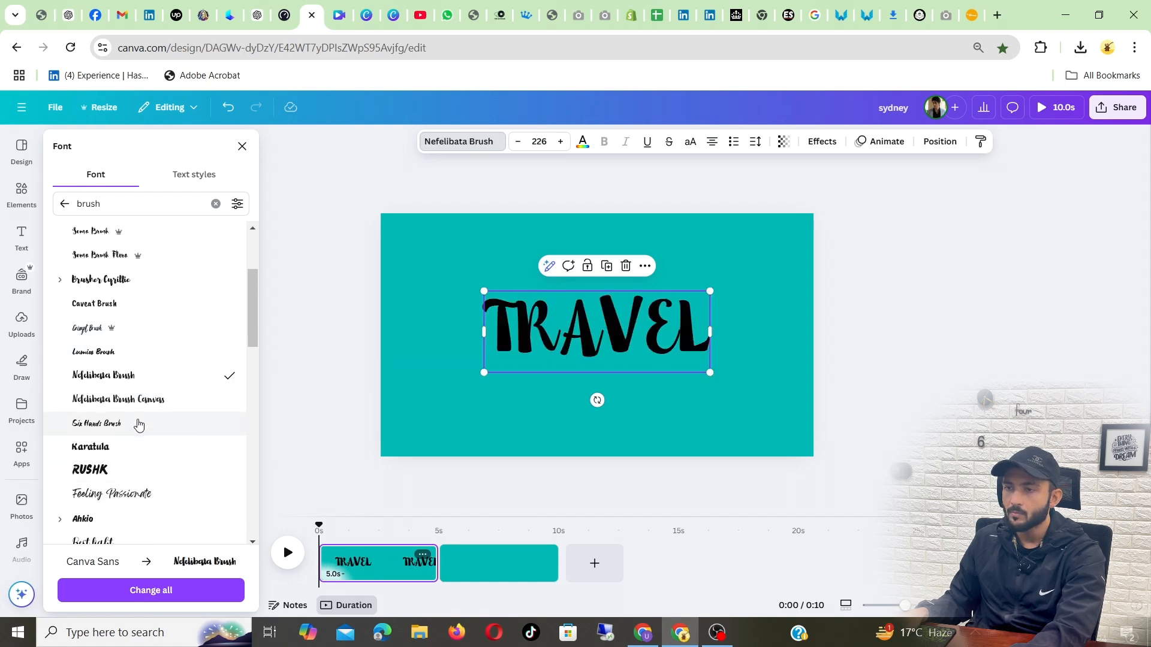
{"action": "scroll", "coordinate": [139, 419], "scroll_direction": "down", "scroll_amount": 3}
{"action": "scroll", "coordinate": [138, 417], "scroll_direction": "down", "scroll_amount": 3}
{"action": "scroll", "coordinate": [141, 384], "scroll_direction": "up", "scroll_amount": 10}
- Search the fonts for "passion" and apply Feeling Passionate to the TRAVEL heading
{"action": "left_click", "coordinate": [123, 204]}
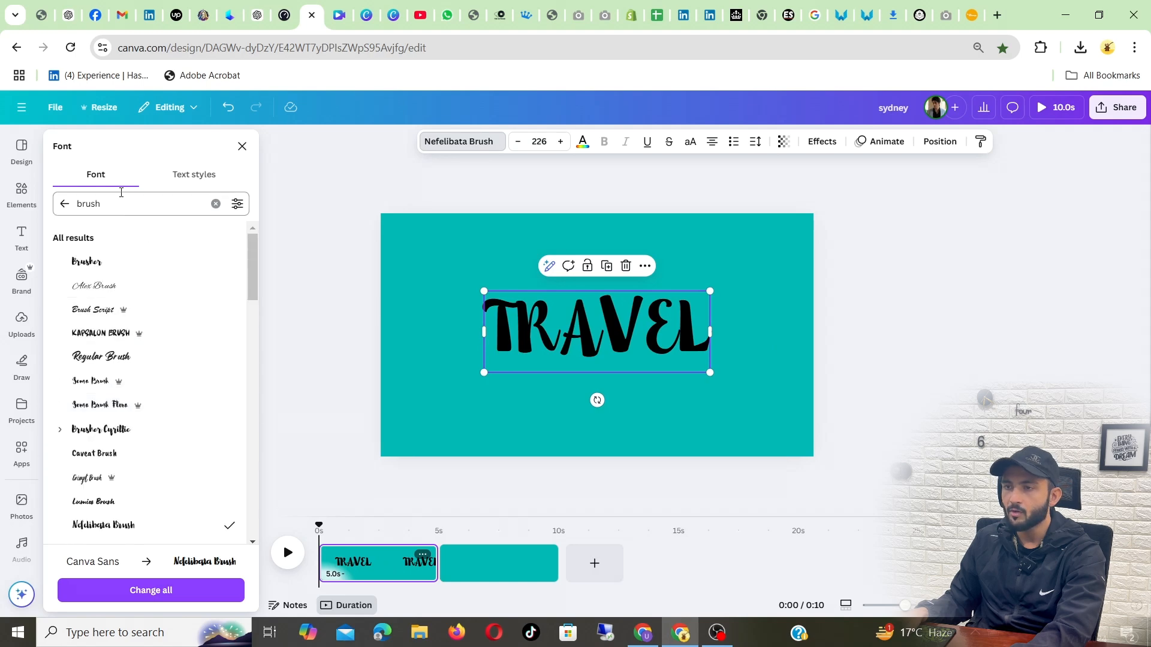
{"action": "type", "text": "passion"}
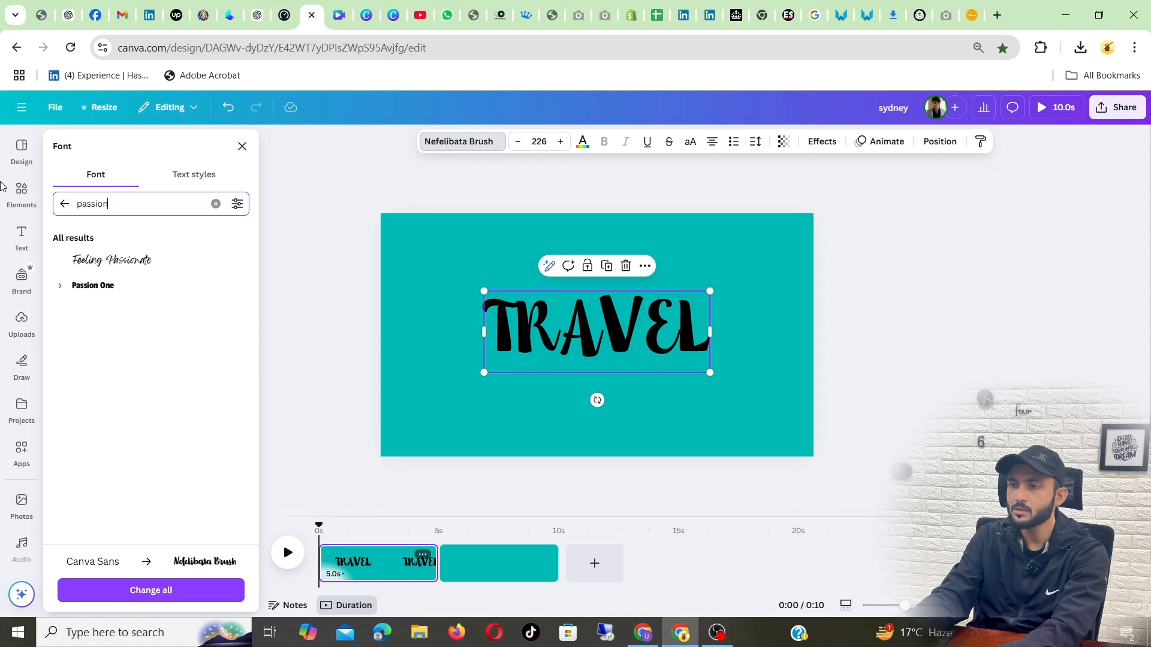
{"action": "left_click", "coordinate": [144, 258]}
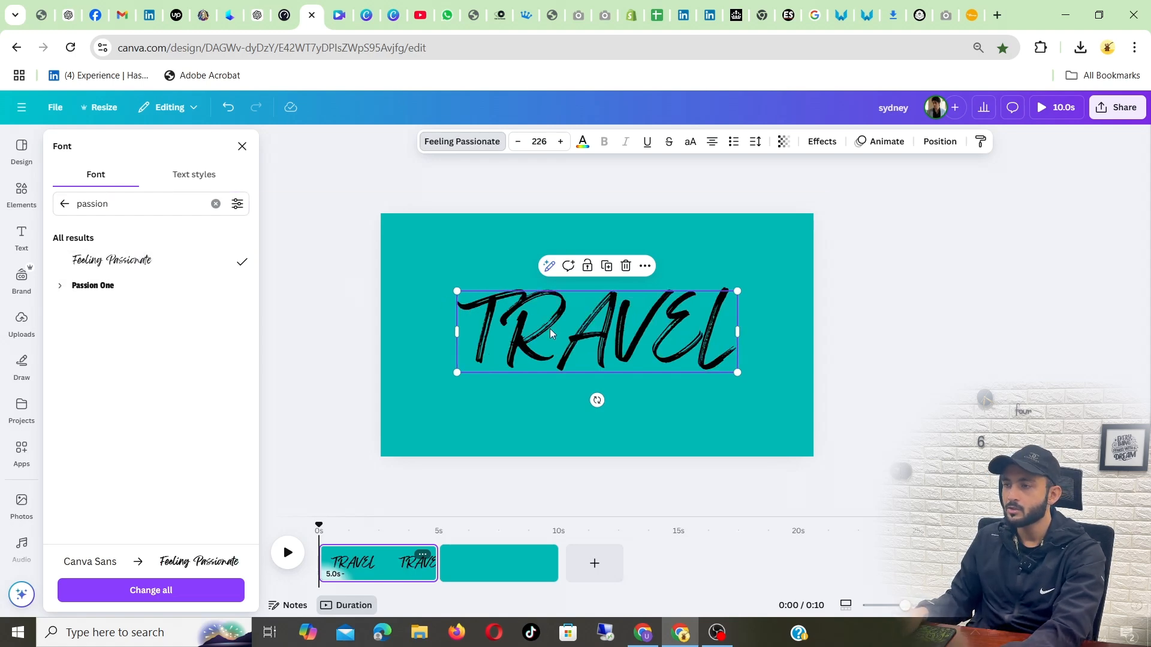
- Enlarge the TRAVEL heading to about font size 250, centred on the page, and colour it white
{"action": "left_click_drag", "start_coordinate": [452, 289], "coordinate": [422, 281]}
{"action": "left_click_drag", "start_coordinate": [547, 322], "coordinate": [564, 340]}
{"action": "mouse_move", "coordinate": [640, 336]}
{"action": "left_mouse_down"}
{"action": "mouse_move", "coordinate": [618, 329]}
{"action": "mouse_move", "coordinate": [635, 331]}
{"action": "left_mouse_up"}
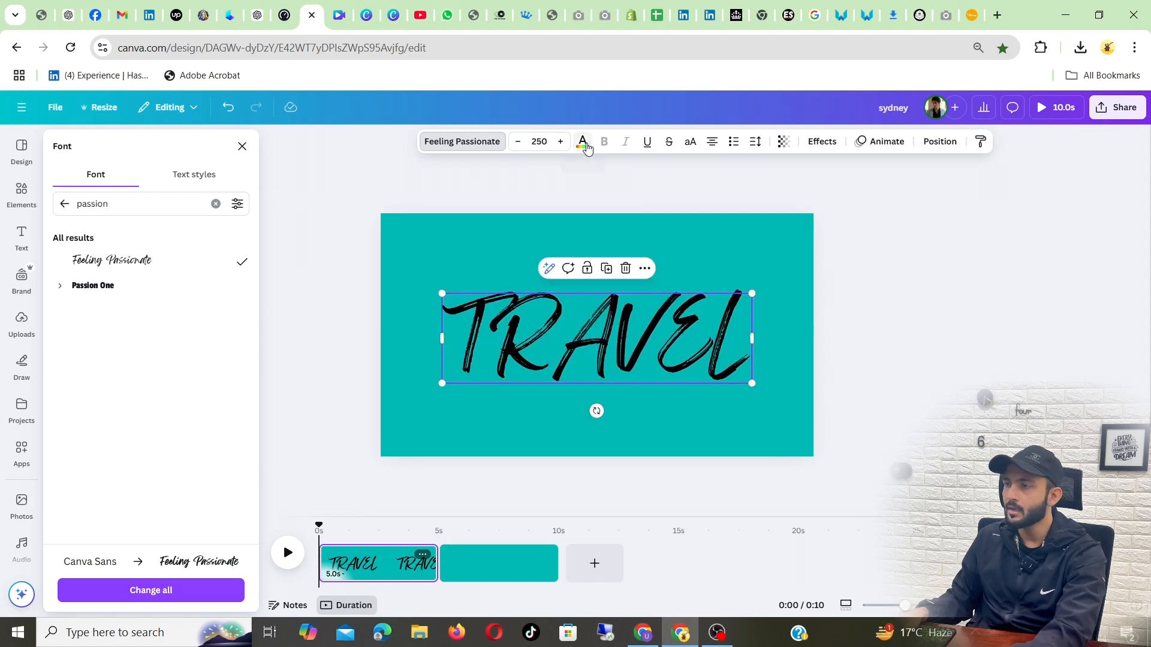
{"action": "left_click", "coordinate": [585, 144]}
{"action": "left_click", "coordinate": [193, 246]}
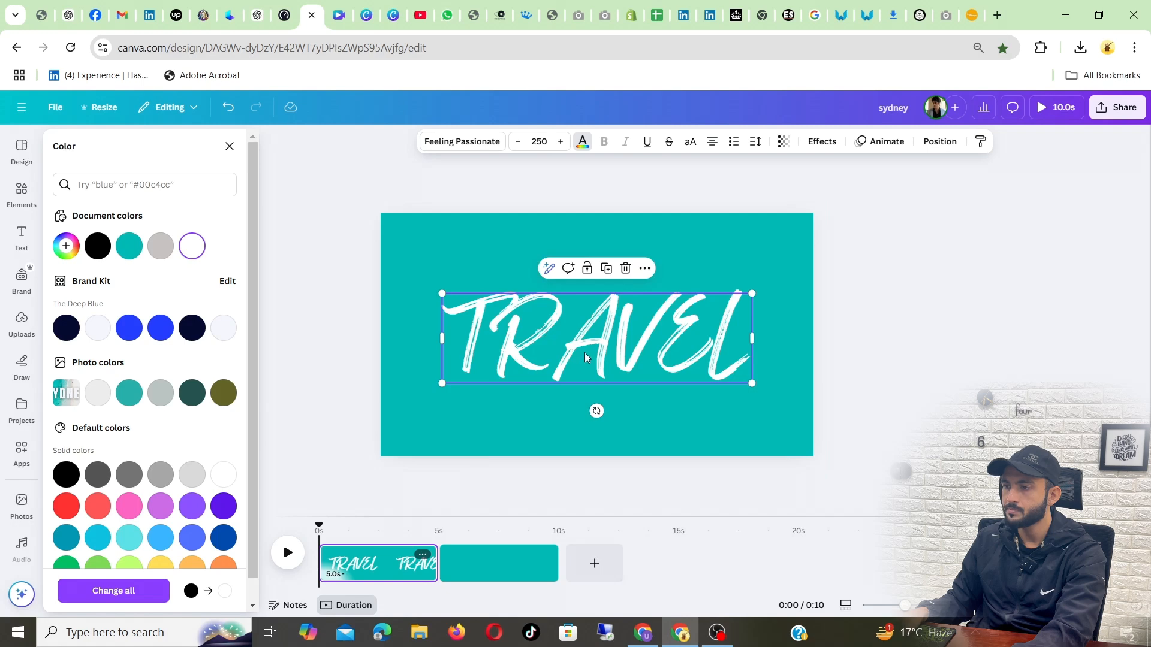
- Show the TRAVEL text's element timing and shorten it to about the first 1.8 seconds of the page
{"action": "right_click", "coordinate": [601, 346]}
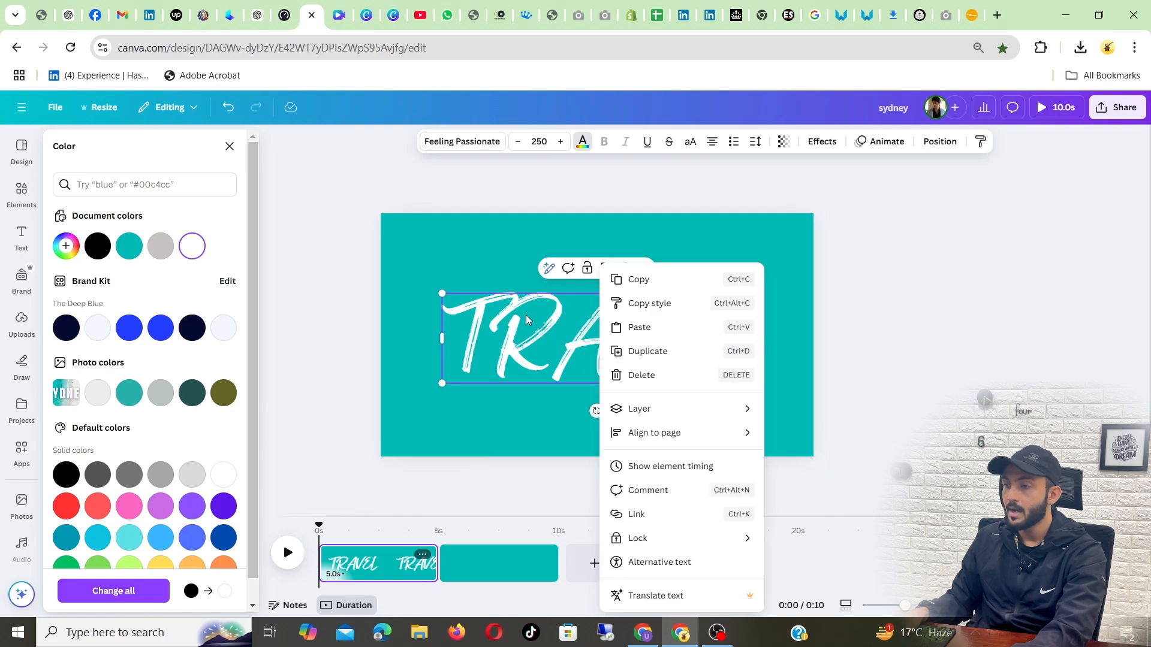
{"action": "left_click", "coordinate": [669, 472]}
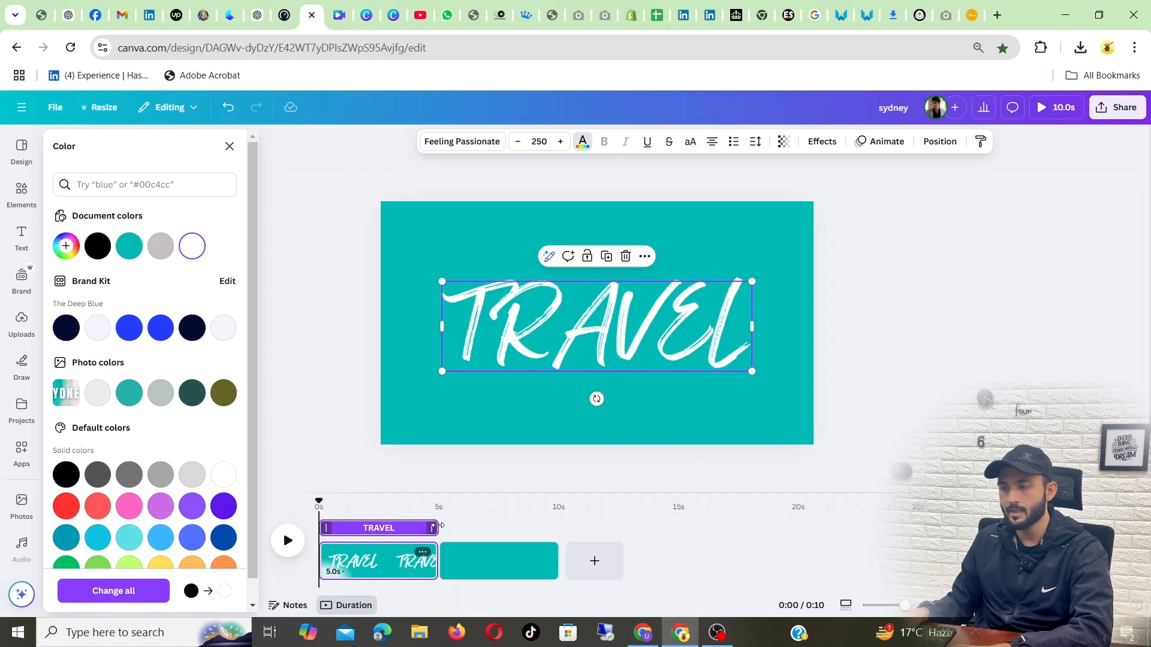
{"action": "left_click_drag", "start_coordinate": [437, 526], "coordinate": [363, 527]}
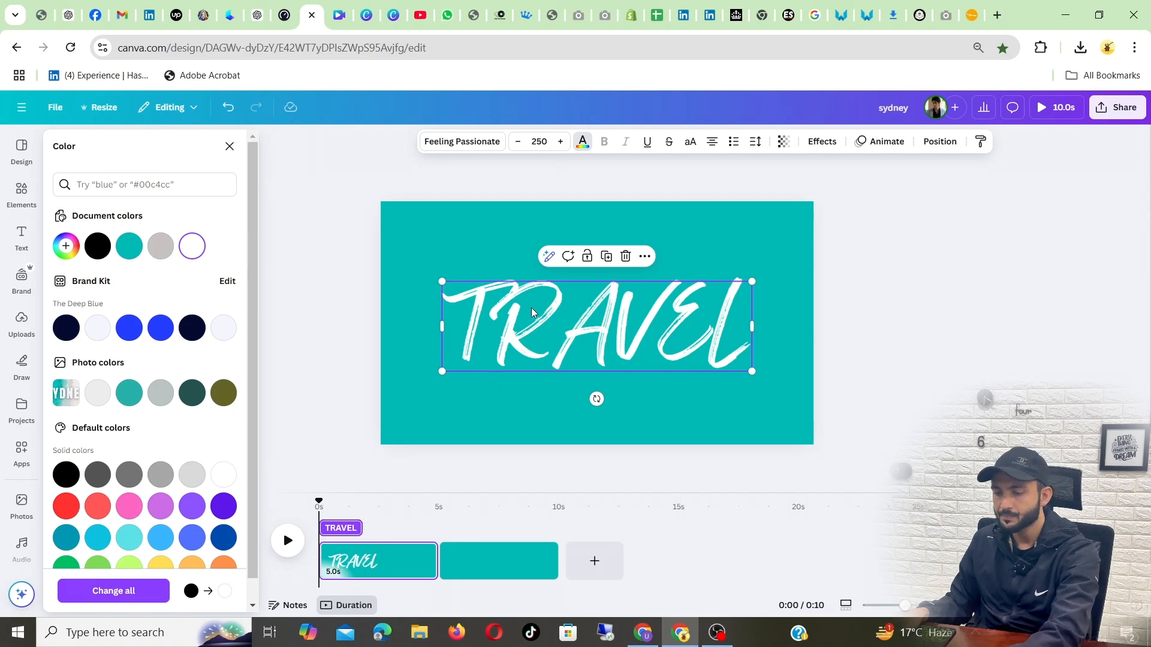
- Duplicate the TRAVEL text and shift the copy's timing to start at about 1.6 seconds
{"action": "left_click", "coordinate": [364, 558]}
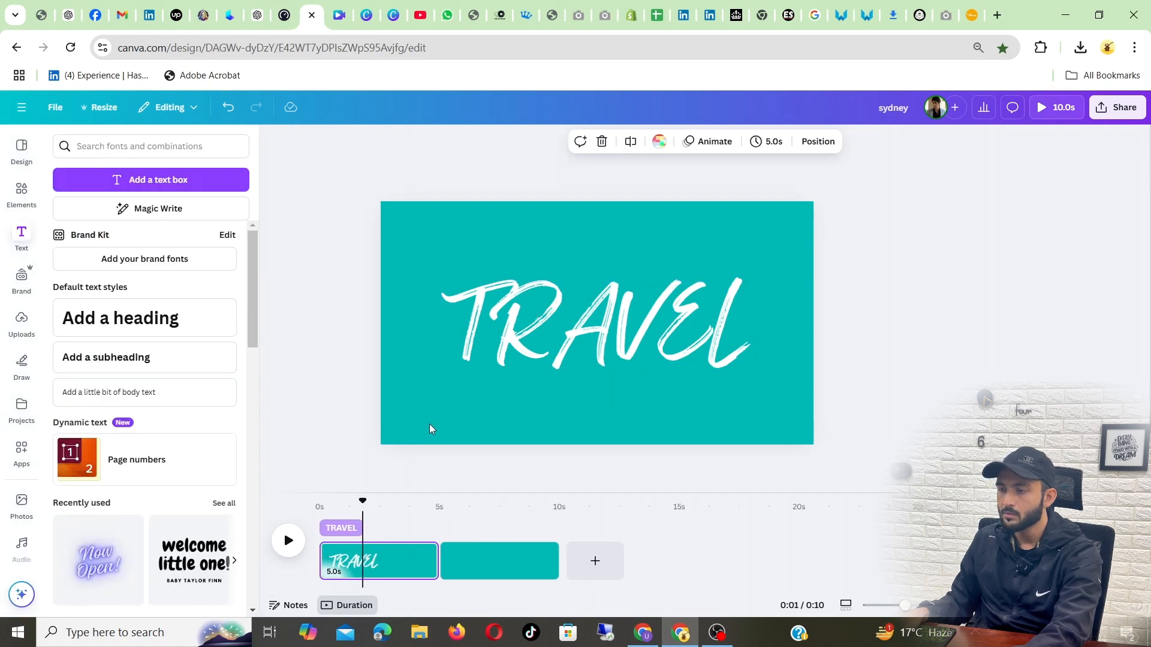
{"action": "left_click", "coordinate": [340, 531]}
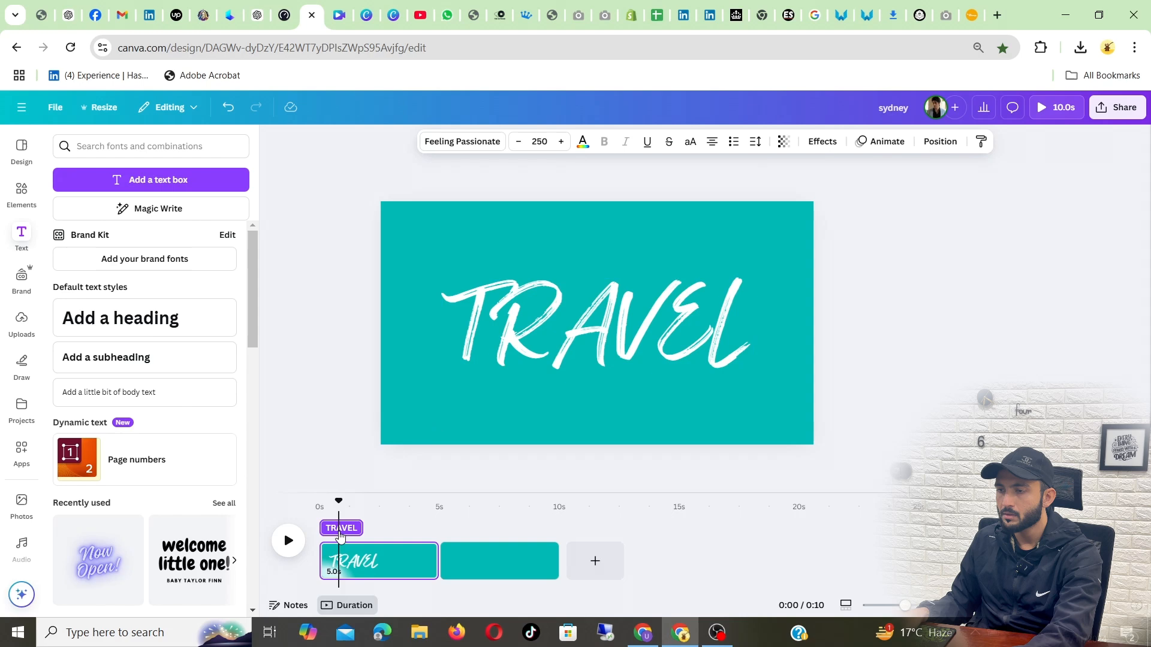
{"action": "left_click", "coordinate": [541, 328]}
{"action": "key", "text": "ctrl+d"}
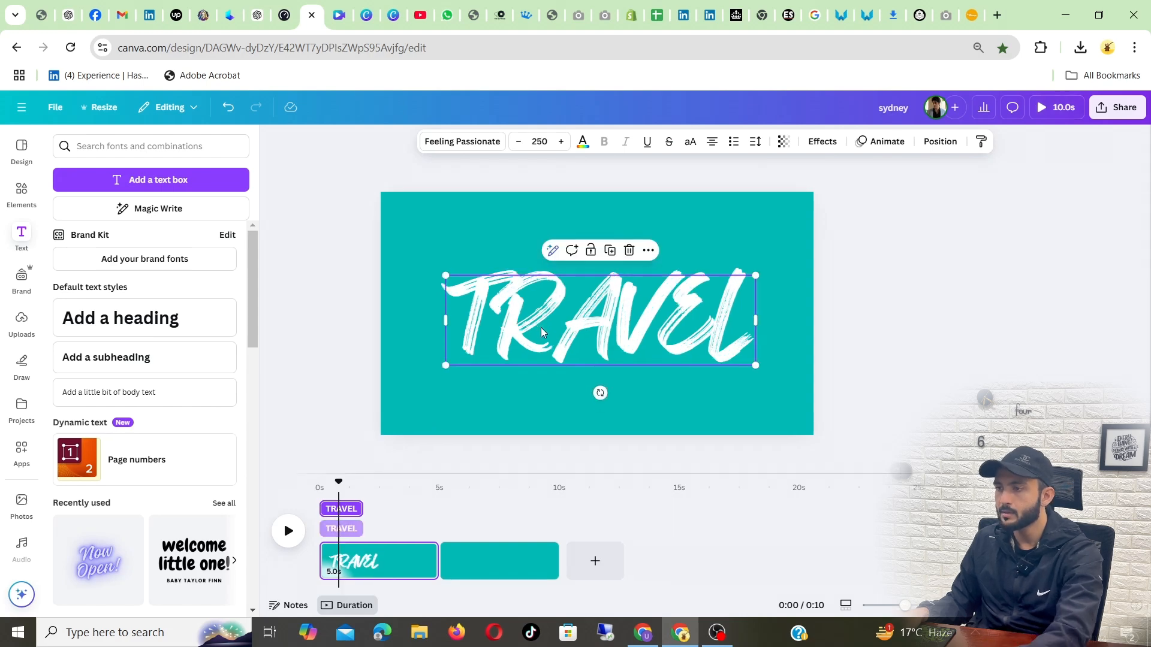
{"action": "left_click", "coordinate": [343, 529]}
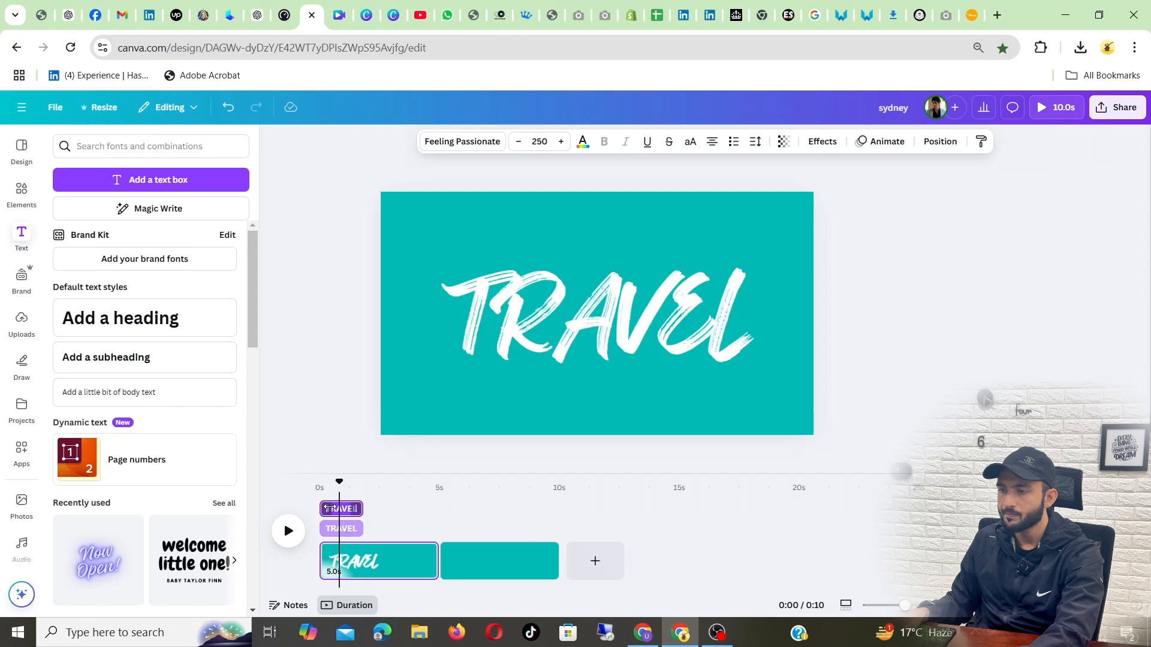
{"action": "left_click", "coordinate": [343, 509]}
{"action": "left_click_drag", "start_coordinate": [345, 516], "coordinate": [382, 527]}
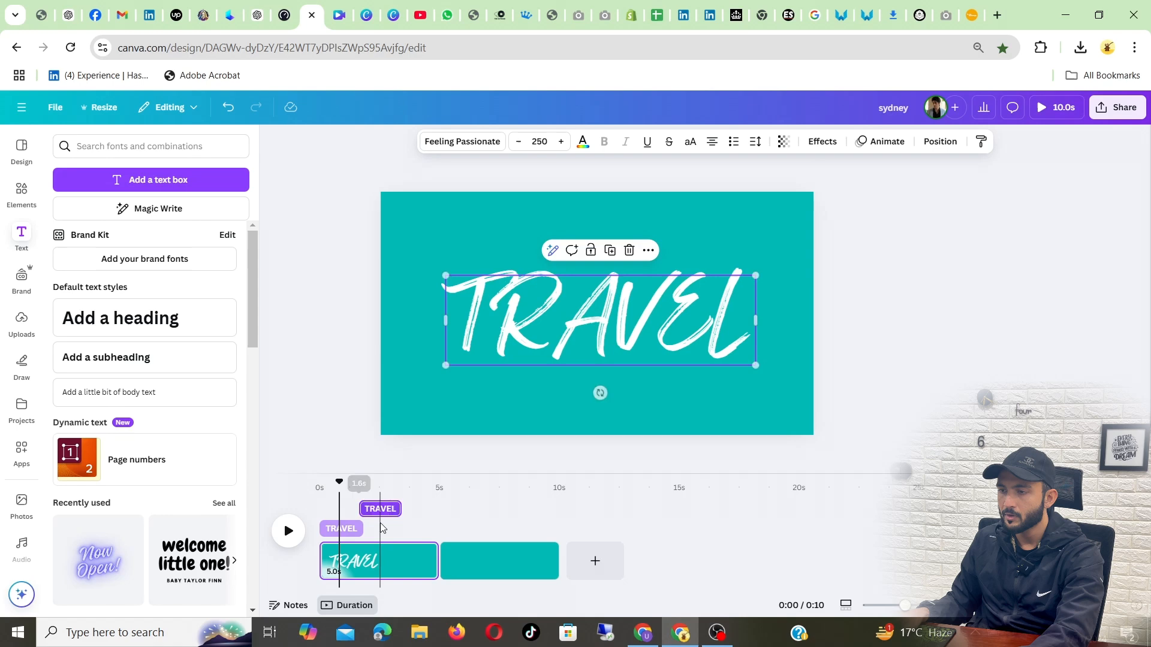
- Replace the wording of the original text, timed from the start of the page, with "TO" in capitals
{"action": "left_click", "coordinate": [584, 328]}
{"action": "left_click", "coordinate": [588, 321]}
{"action": "type", "text": "to"}
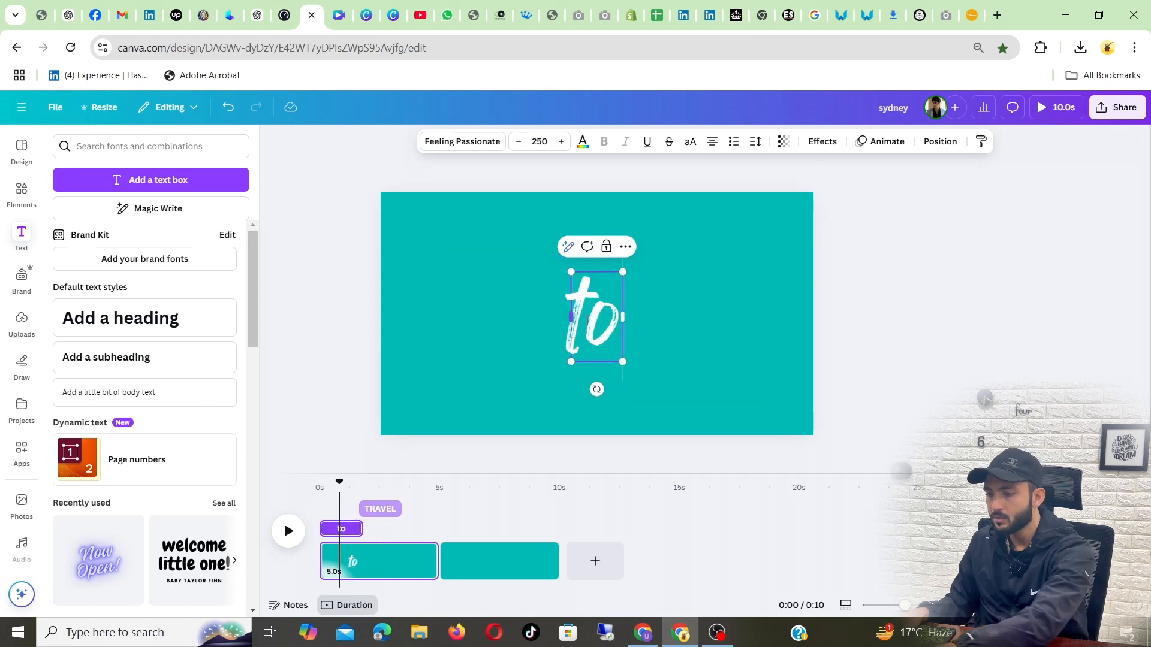
{"action": "key", "text": "BackSpace"}
{"action": "key", "text": "BackSpace"}
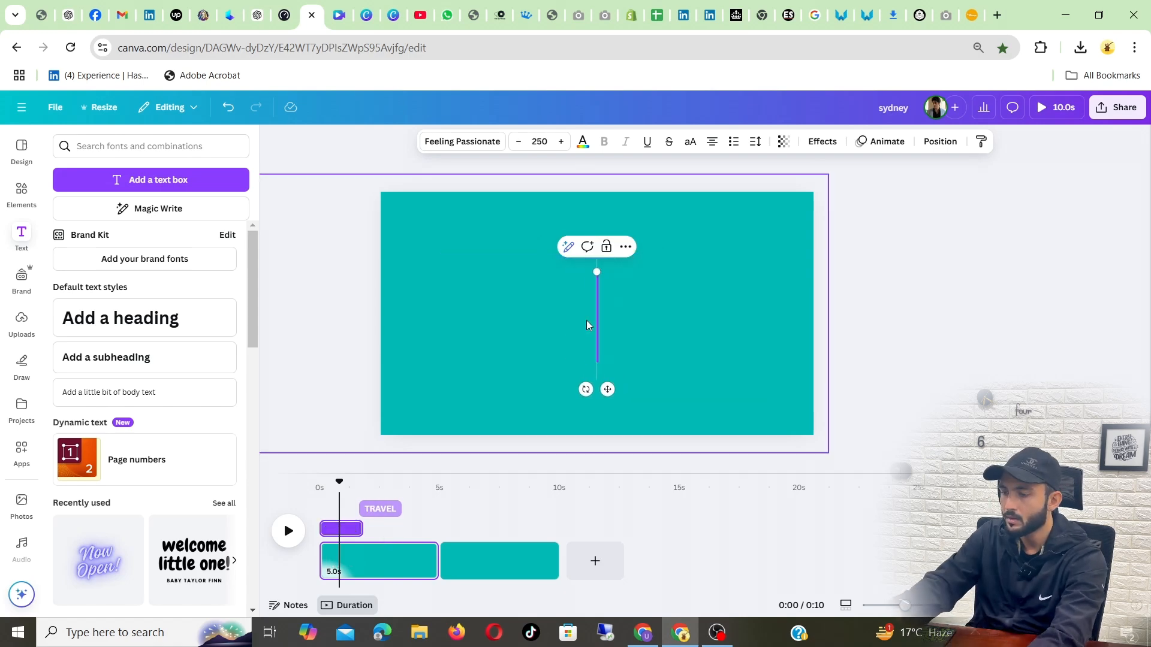
{"action": "type", "text": "TO"}
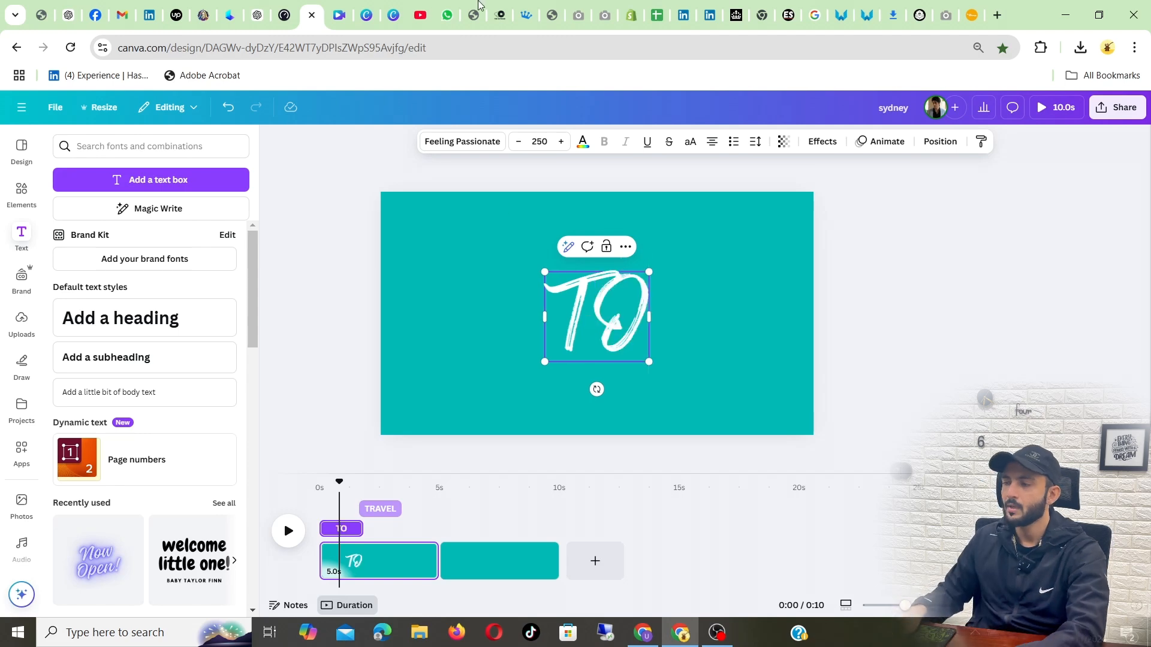
{"action": "left_click", "coordinate": [938, 322]}
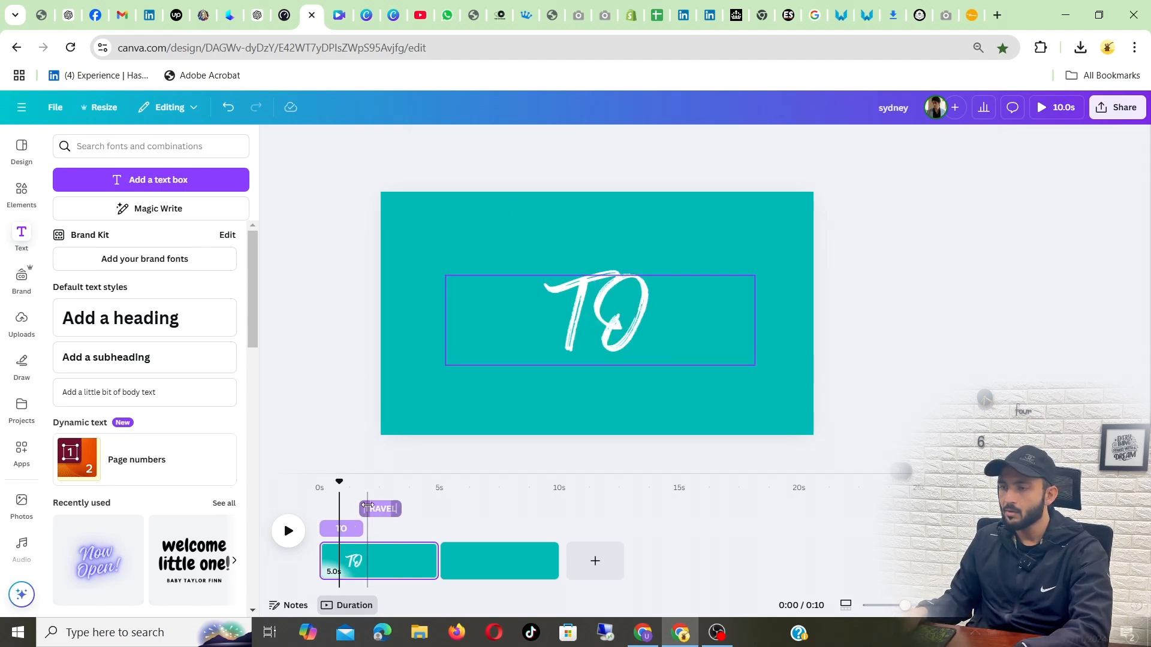
- Swap the text timings so TRAVEL starts the page and TO follows at about 1.6 seconds, and preview the sequence
{"action": "mouse_move", "coordinate": [342, 533]}
{"action": "left_mouse_down"}
{"action": "mouse_move", "coordinate": [380, 514]}
{"action": "mouse_move", "coordinate": [339, 512]}
{"action": "mouse_move", "coordinate": [334, 531]}
{"action": "mouse_move", "coordinate": [336, 517]}
{"action": "left_mouse_up"}
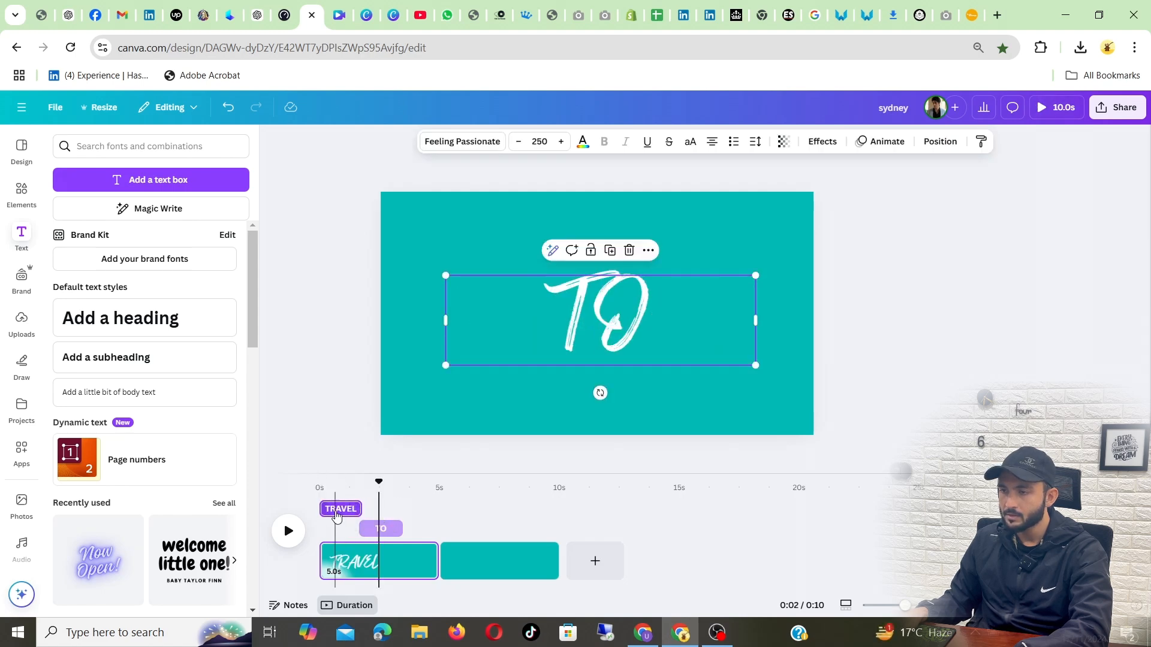
{"action": "left_click", "coordinate": [369, 529]}
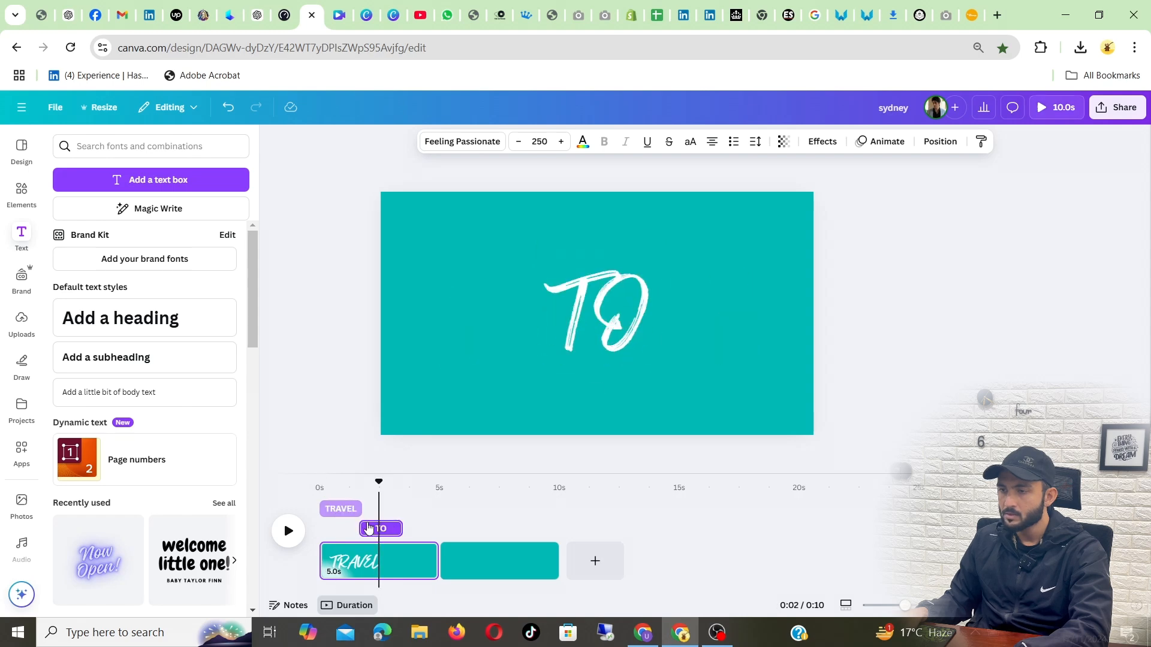
{"action": "left_click", "coordinate": [362, 501]}
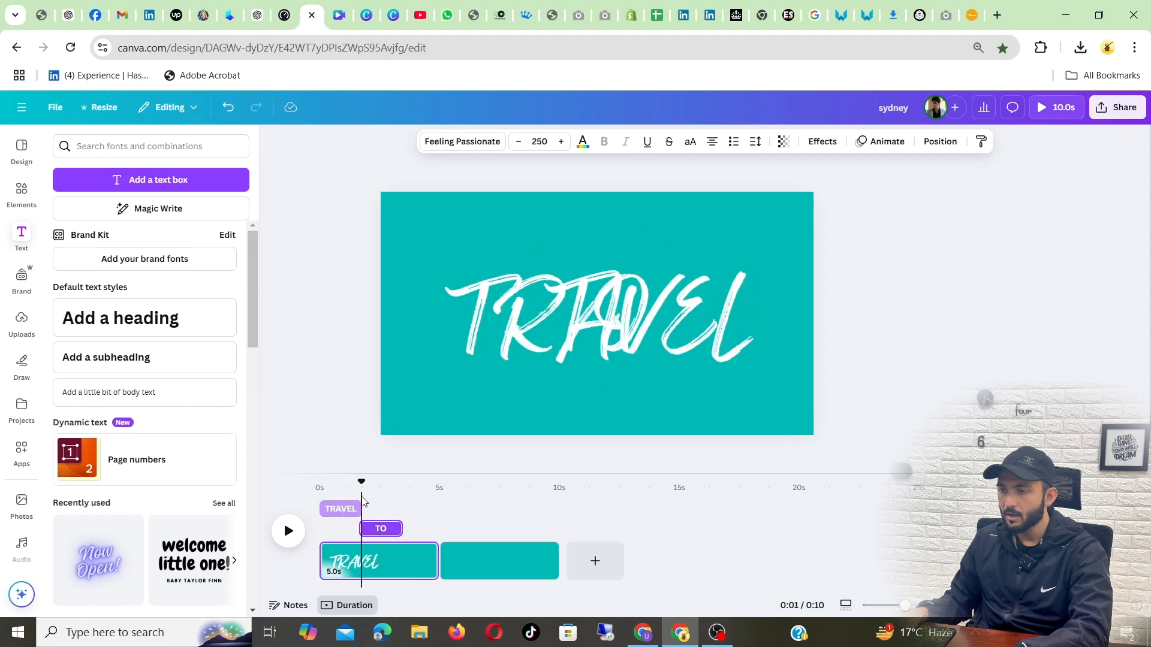
{"action": "left_click_drag", "start_coordinate": [361, 485], "coordinate": [320, 483]}
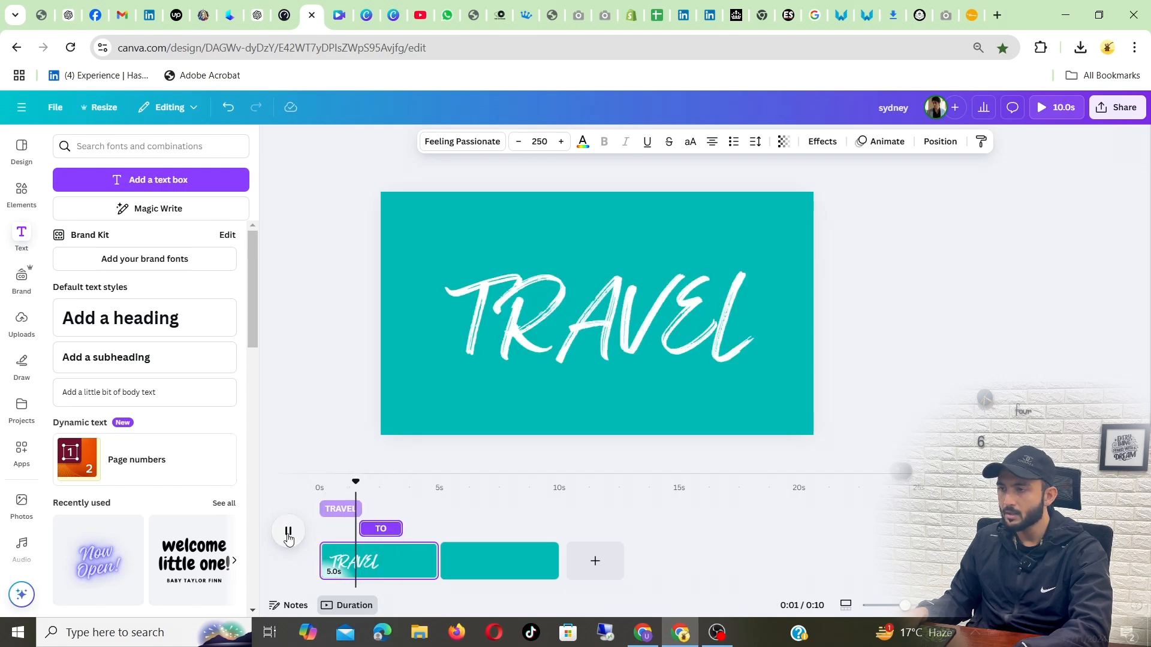
{"action": "left_click", "coordinate": [288, 538]}
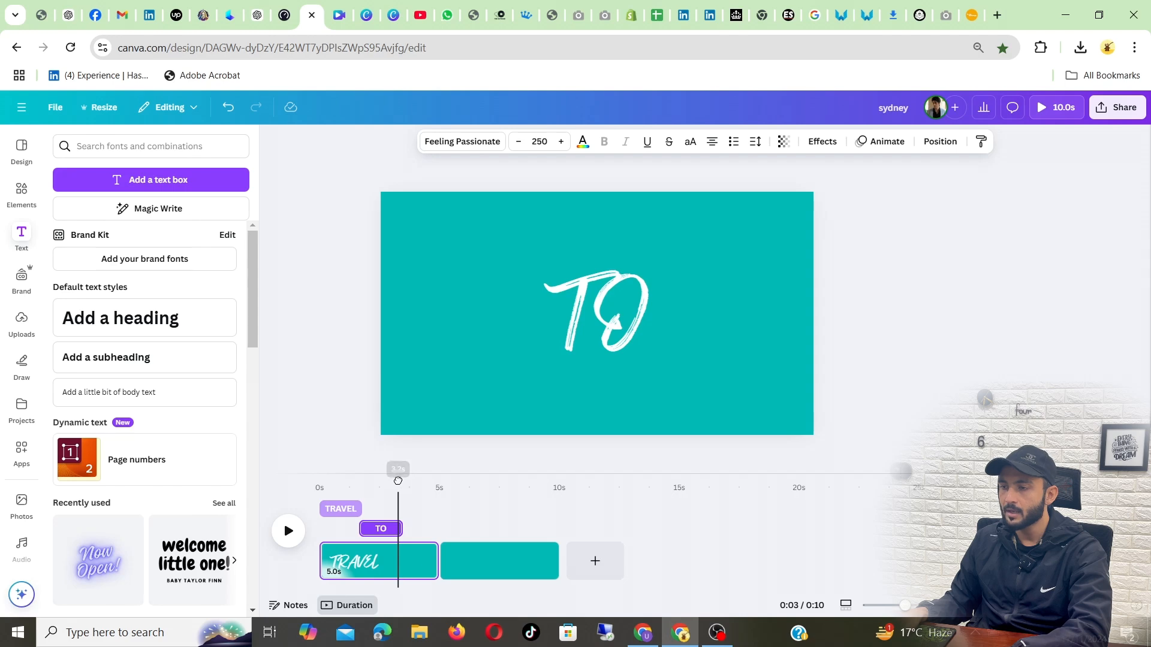
{"action": "left_click_drag", "start_coordinate": [398, 481], "coordinate": [308, 481]}
- Move the TO timing onto the same timeline row as TRAVEL, starting exactly where TRAVEL ends
{"action": "left_click", "coordinate": [340, 508]}
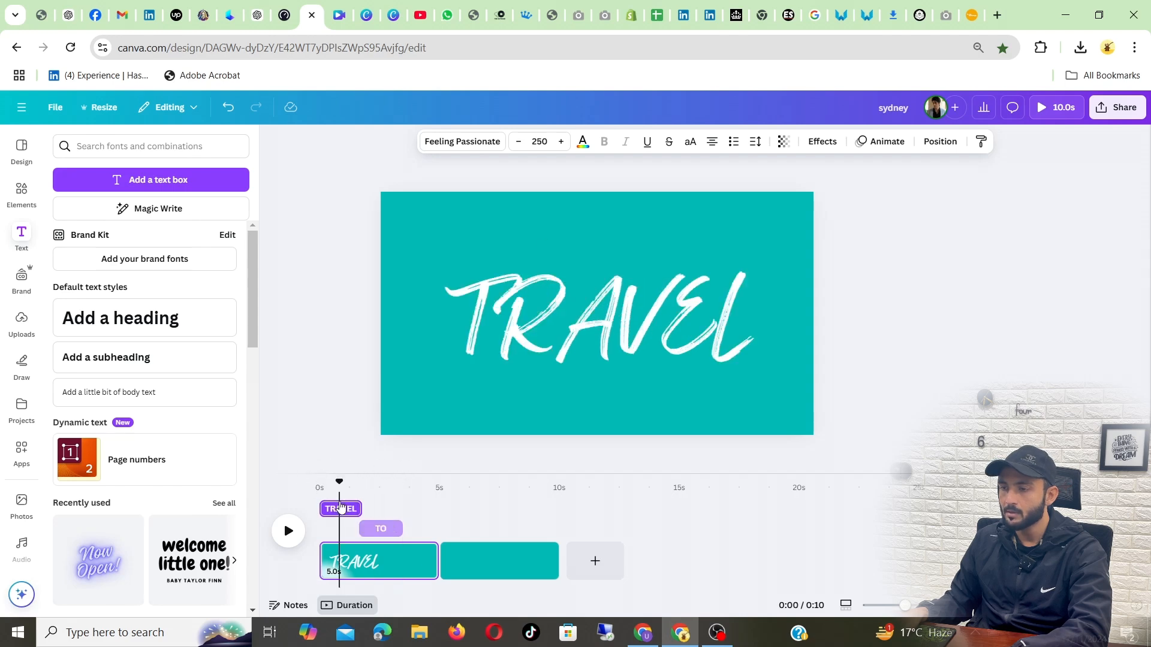
{"action": "left_click", "coordinate": [367, 529]}
{"action": "left_click_drag", "start_coordinate": [380, 534], "coordinate": [383, 509]}
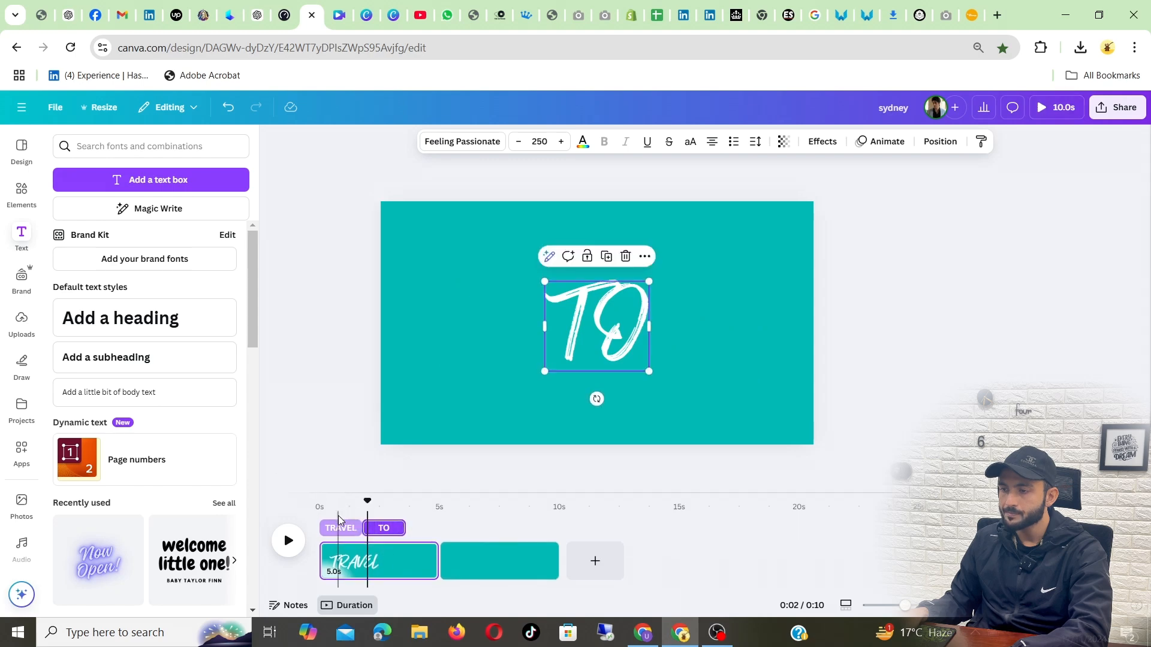
- Apply the Spread text animation to the TRAVEL text on the first page
{"action": "left_click", "coordinate": [336, 530]}
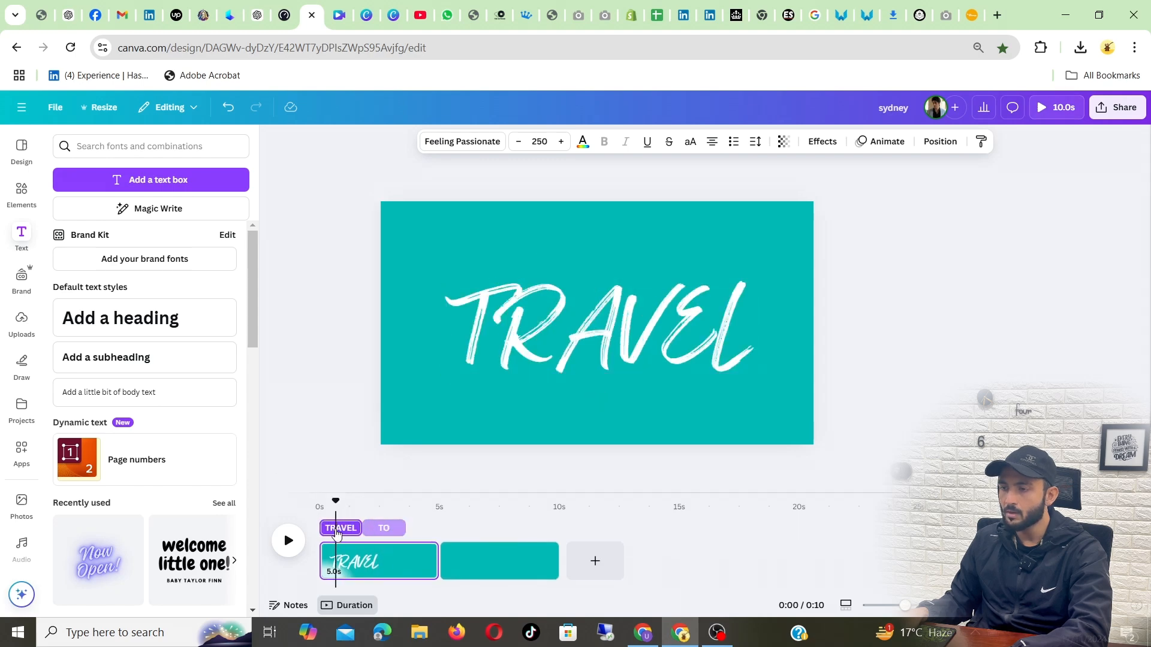
{"action": "left_click", "coordinate": [349, 562]}
{"action": "left_click", "coordinate": [552, 328]}
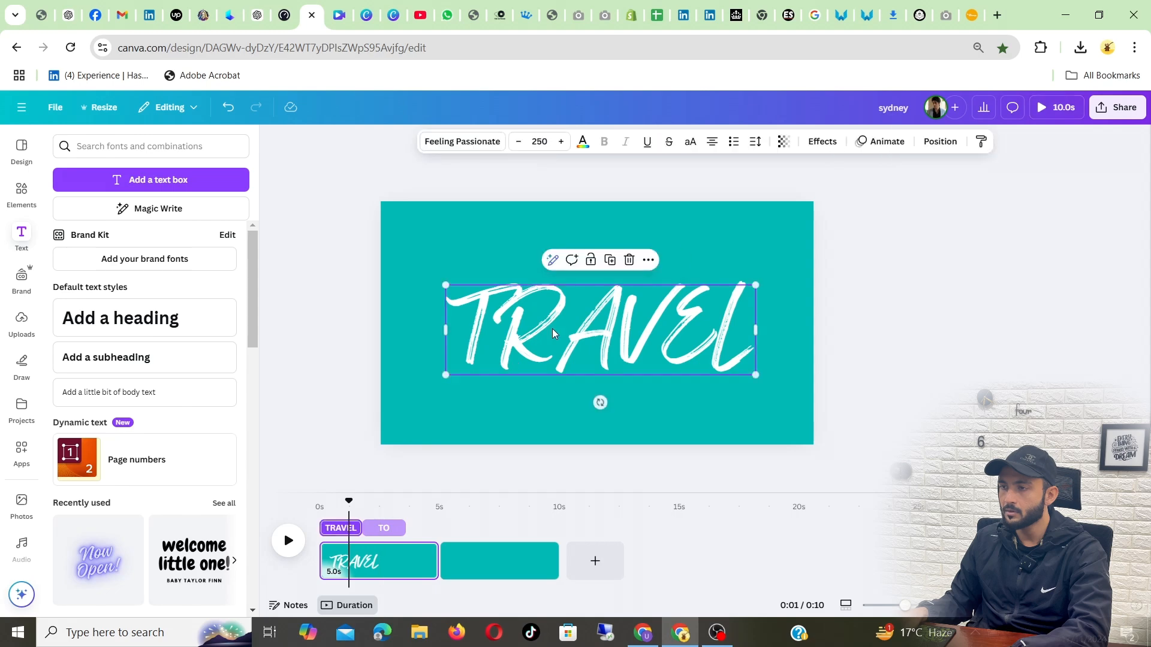
{"action": "left_click", "coordinate": [881, 141]}
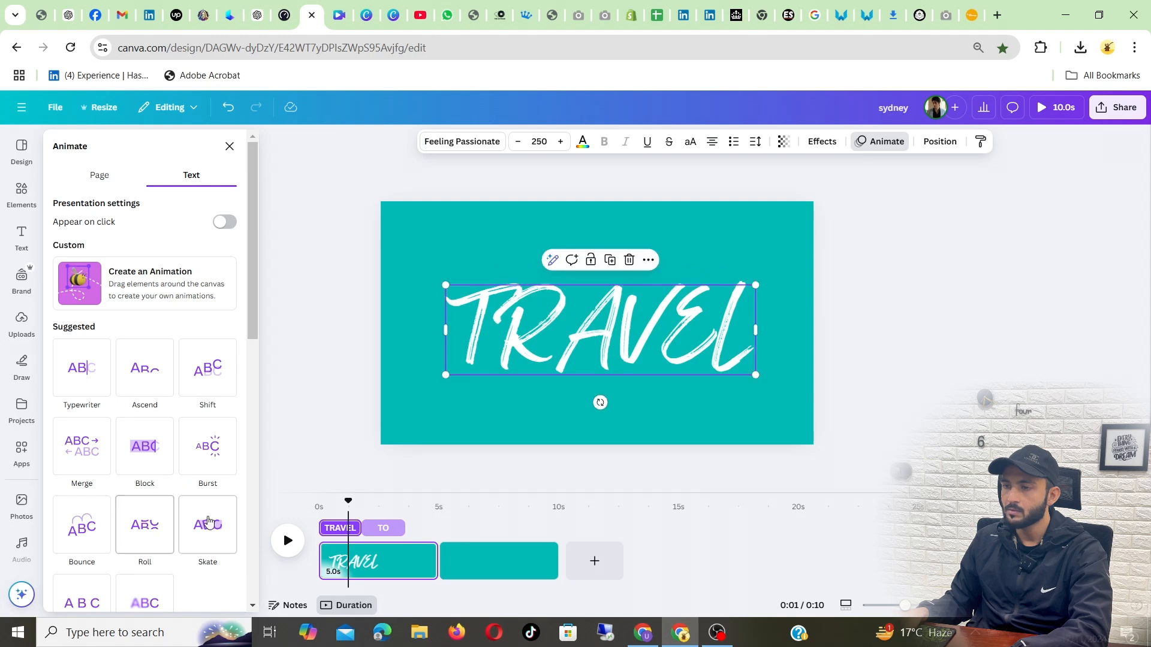
{"action": "scroll", "coordinate": [208, 522], "scroll_direction": "down", "scroll_amount": 3}
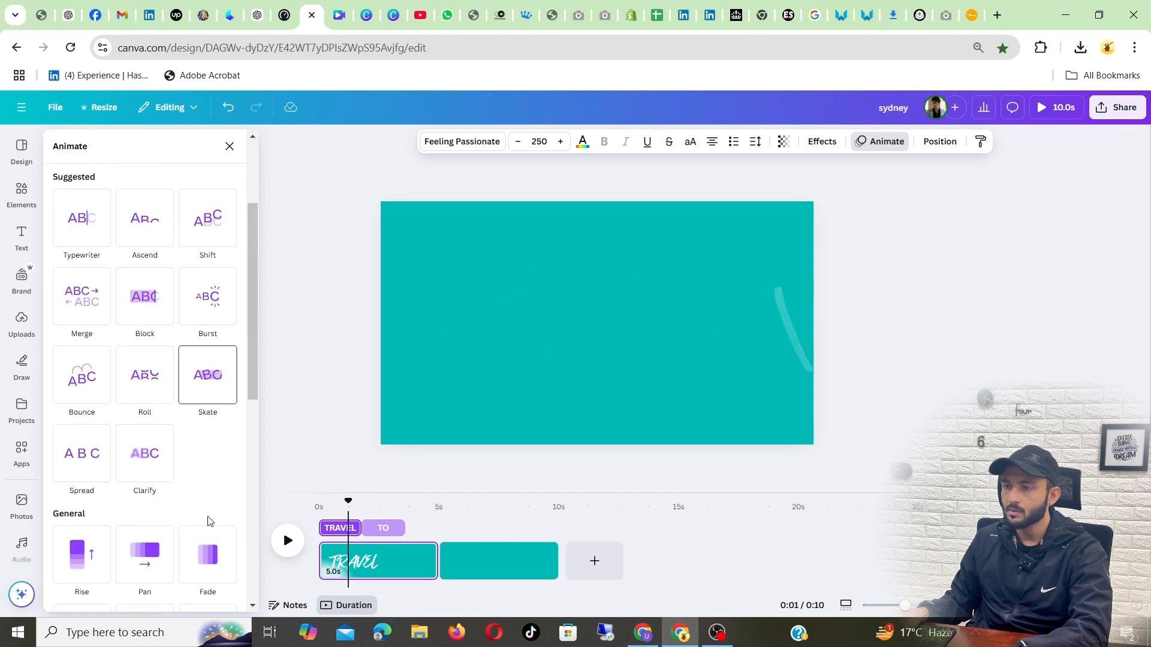
{"action": "left_click", "coordinate": [92, 463]}
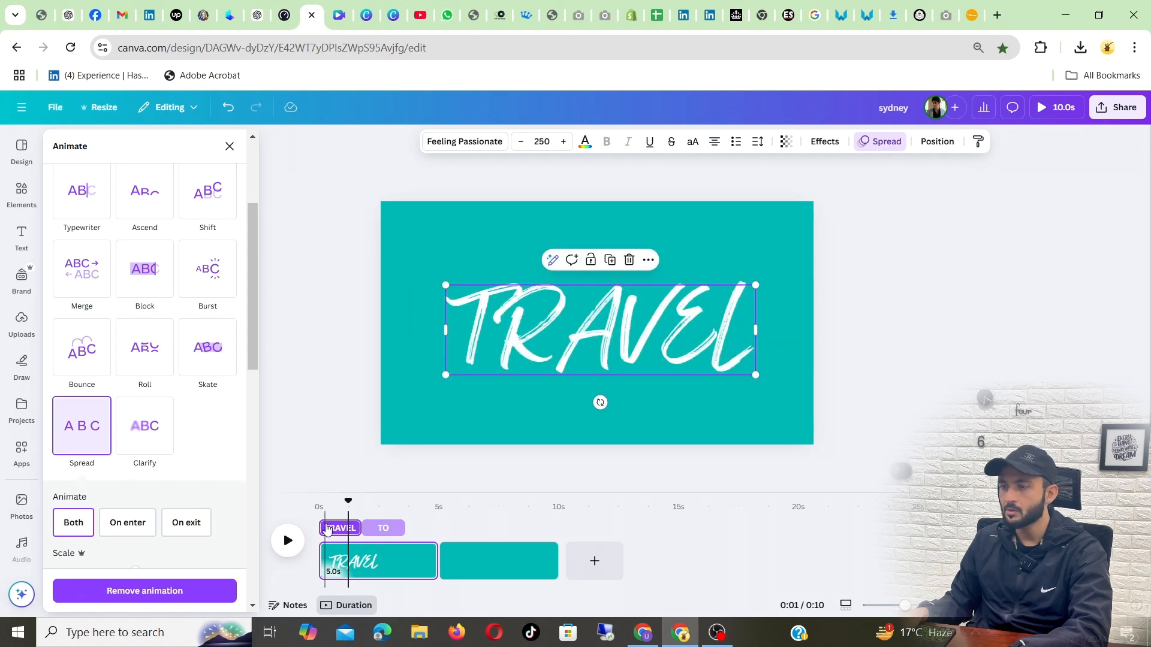
- Apply the Spread animation to the TO text and preview the video from the start
{"action": "left_click", "coordinate": [389, 528]}
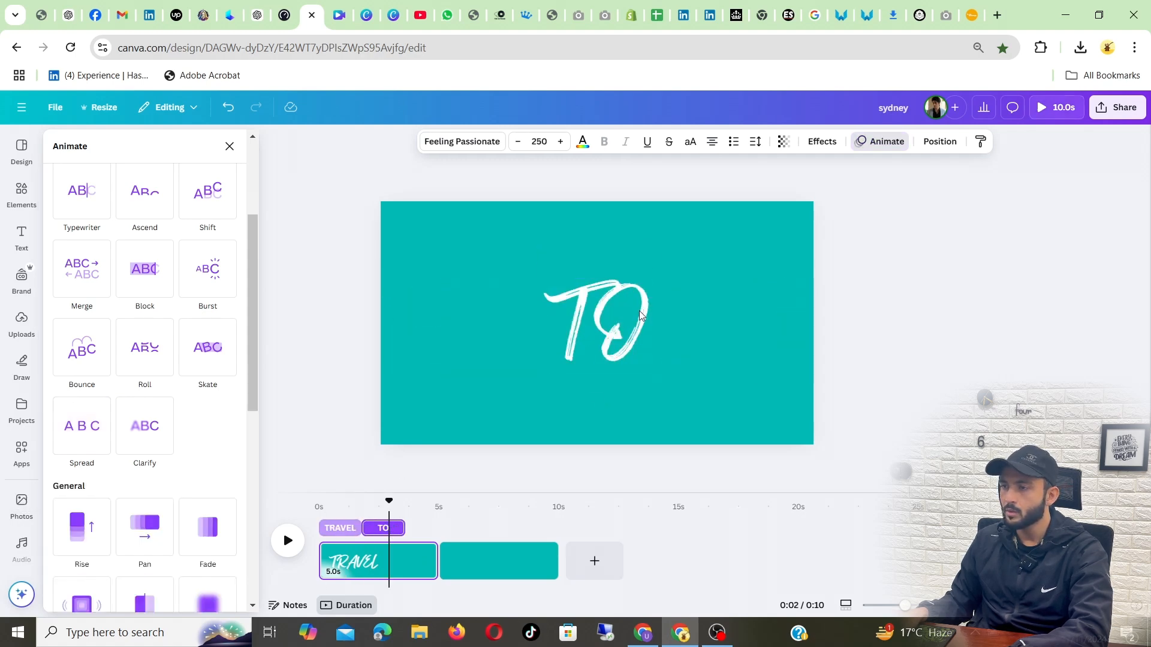
{"action": "left_click", "coordinate": [102, 426]}
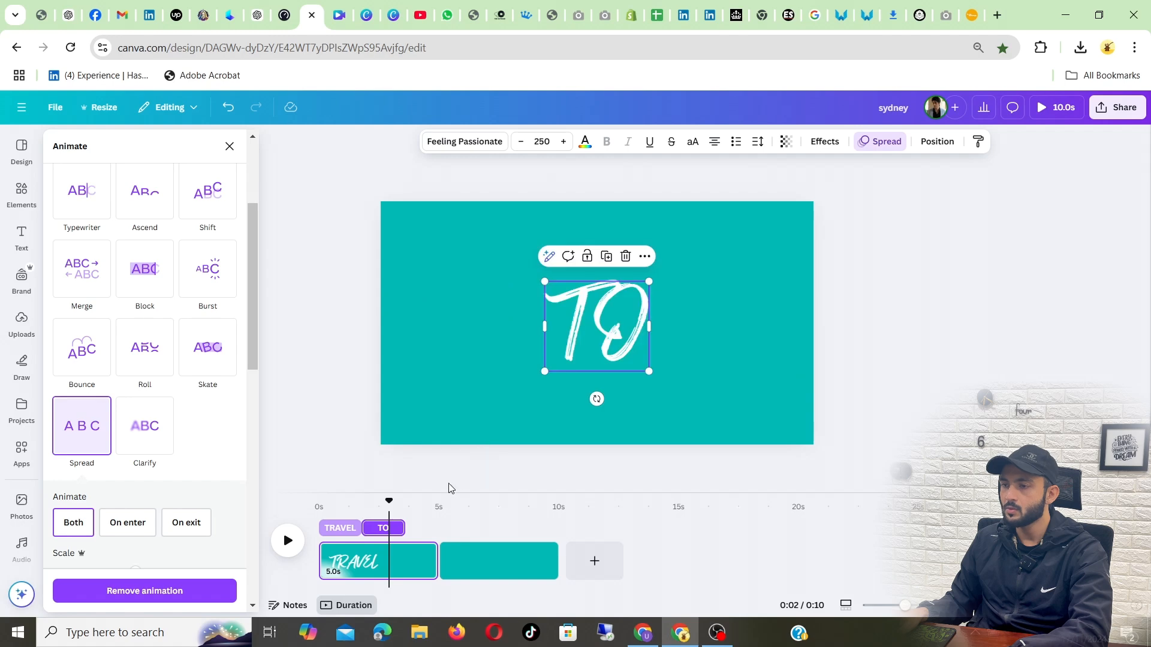
{"action": "left_click", "coordinate": [320, 504]}
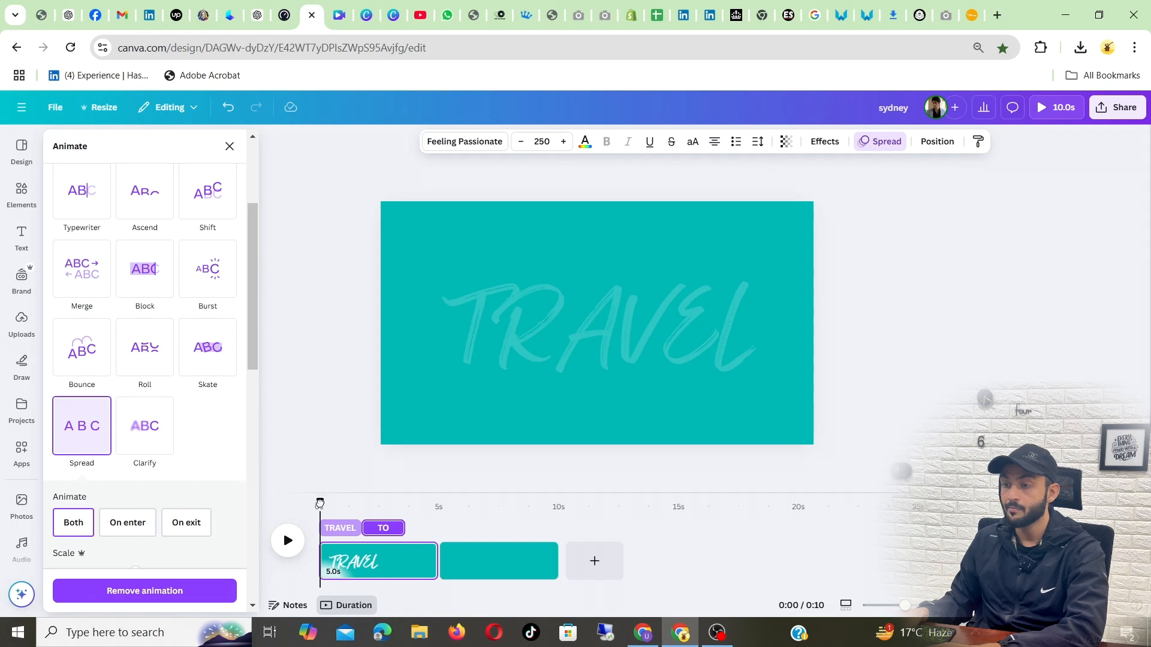
{"action": "mouse_move", "coordinate": [320, 504]}
{"action": "left_mouse_down"}
{"action": "mouse_move", "coordinate": [419, 504]}
{"action": "mouse_move", "coordinate": [316, 504]}
{"action": "left_mouse_up"}
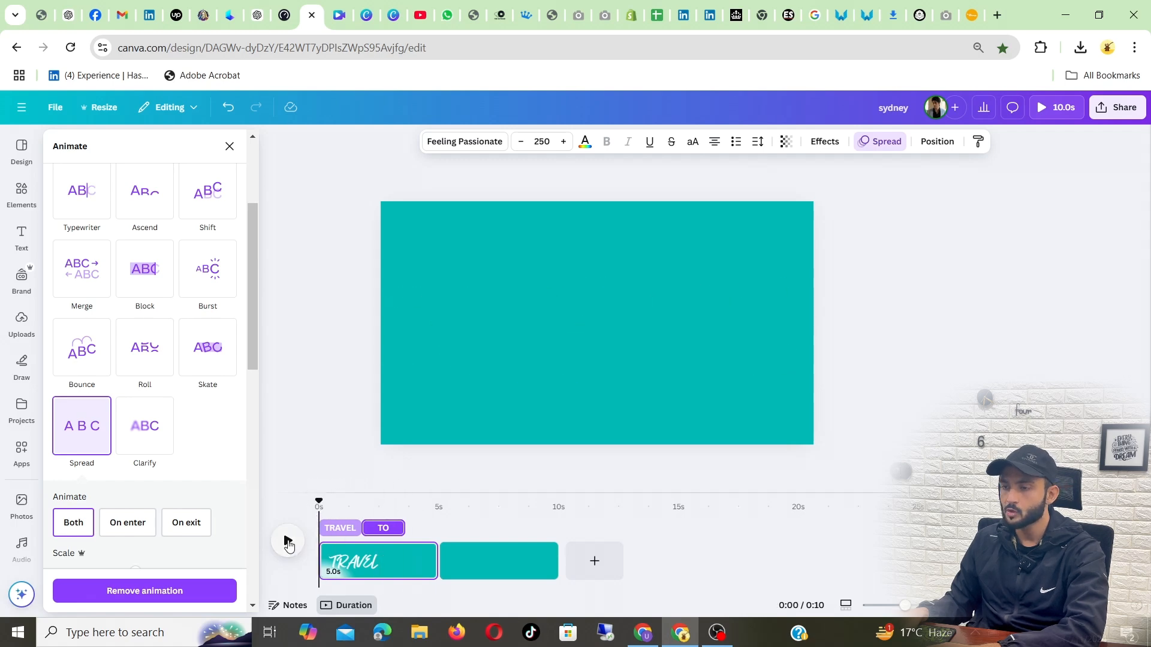
{"action": "left_click", "coordinate": [289, 542]}
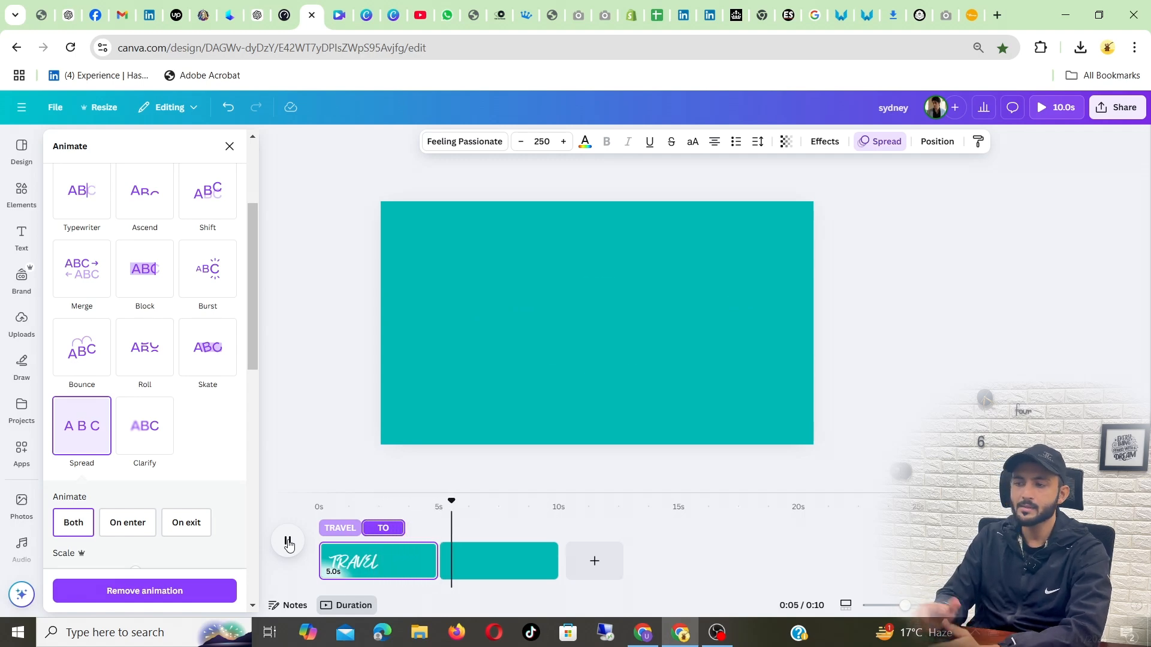
{"action": "left_click", "coordinate": [289, 543]}
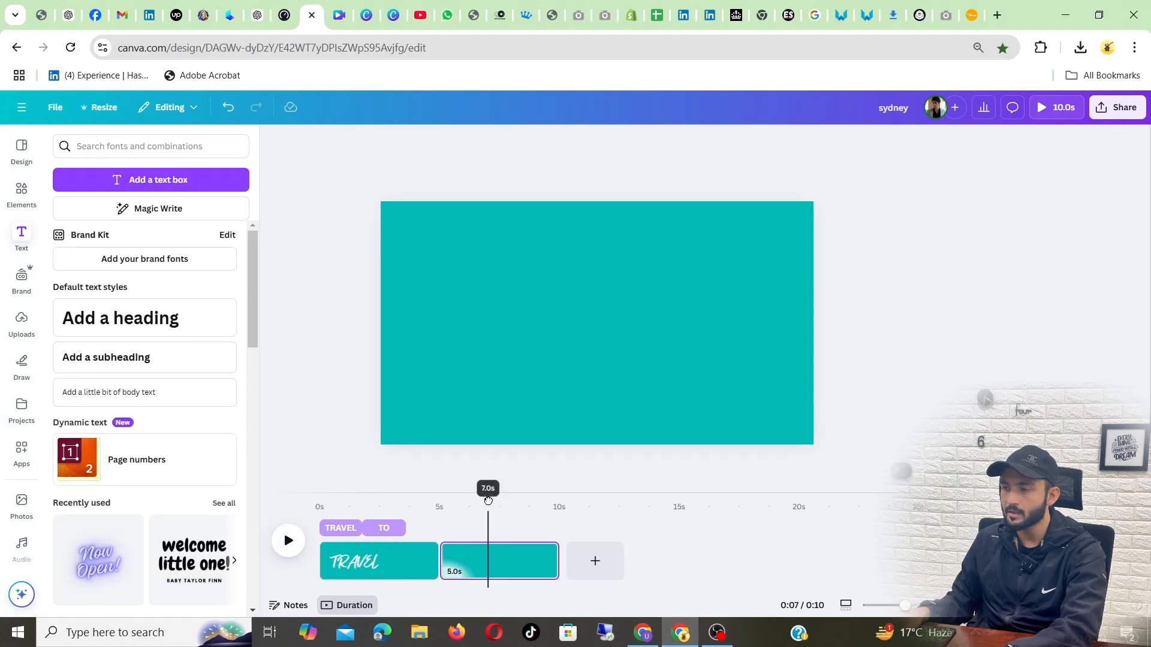
- Add a Match & Move transition between the TRAVEL page and the second turquoise page
{"action": "left_click_drag", "start_coordinate": [489, 501], "coordinate": [426, 505]}
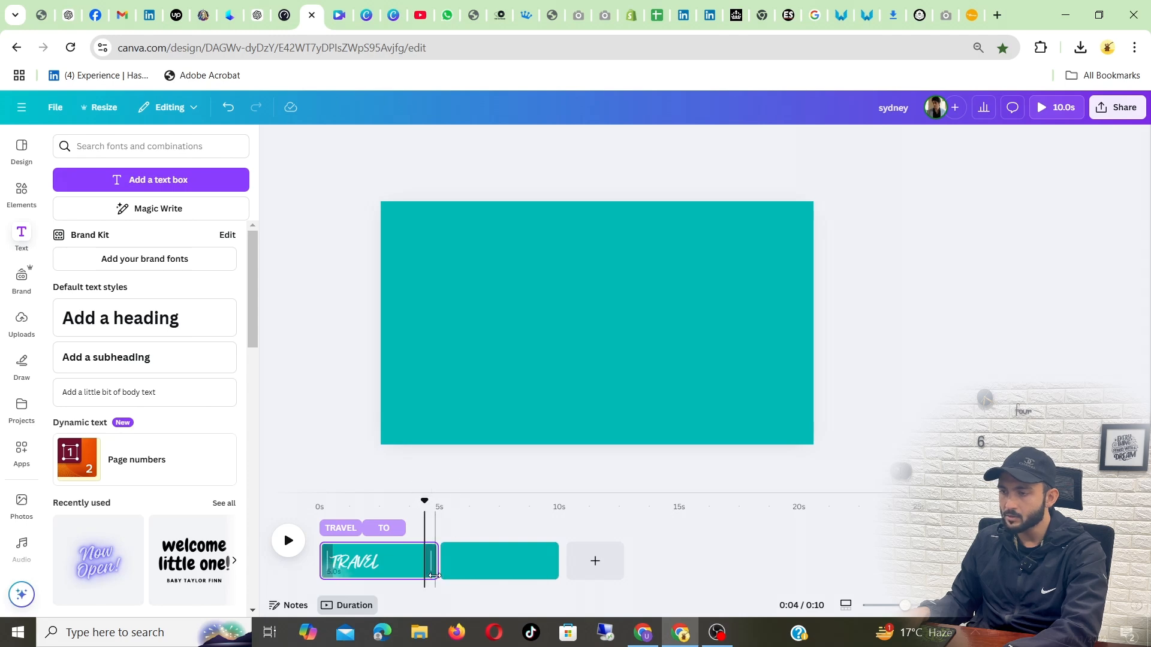
{"action": "mouse_move", "coordinate": [439, 566]}
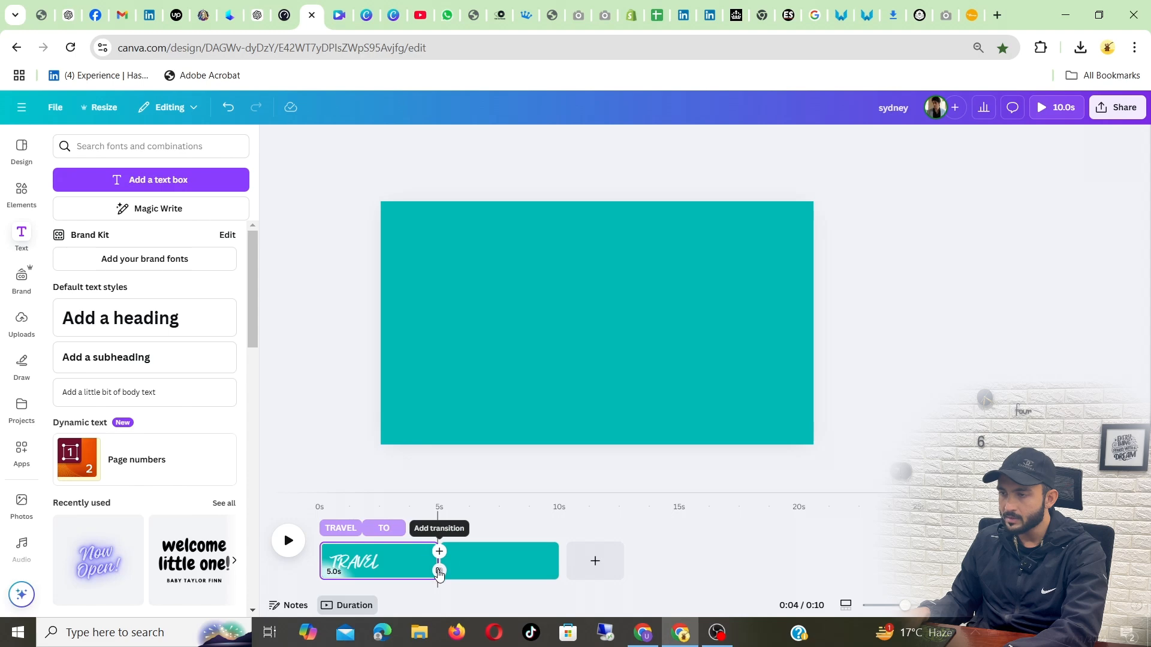
{"action": "left_click", "coordinate": [439, 571]}
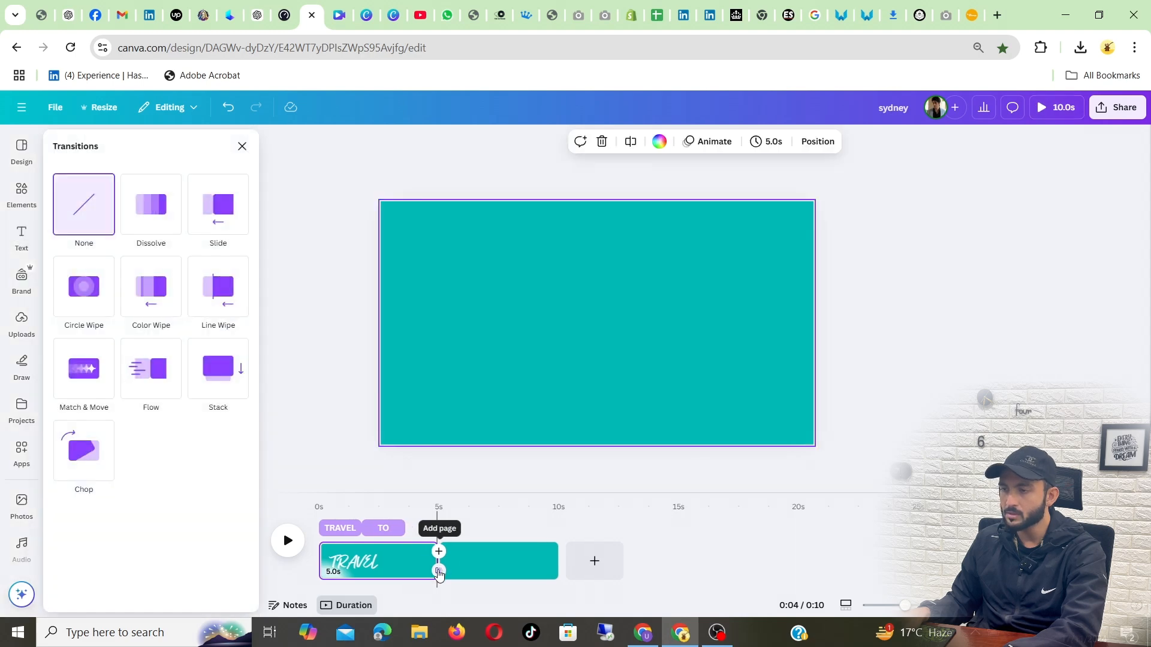
{"action": "left_click", "coordinate": [81, 374]}
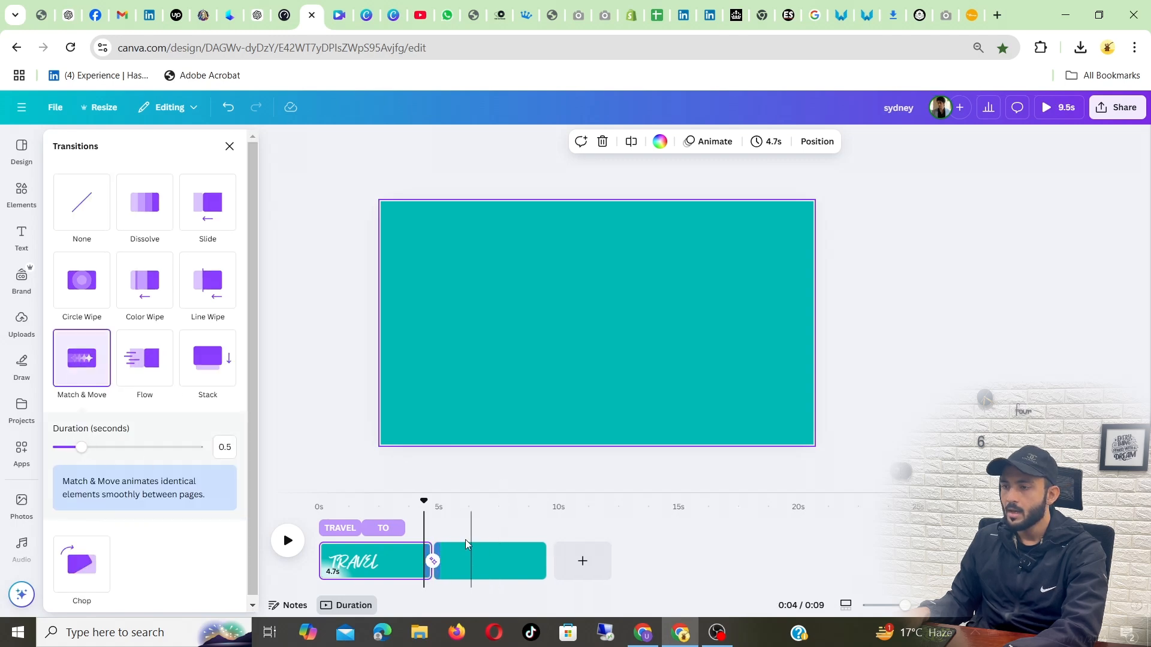
- On the second page, move the turquoise cover and plane past the right edge to uncover the SYDNEY beach title
{"action": "left_click", "coordinate": [498, 564]}
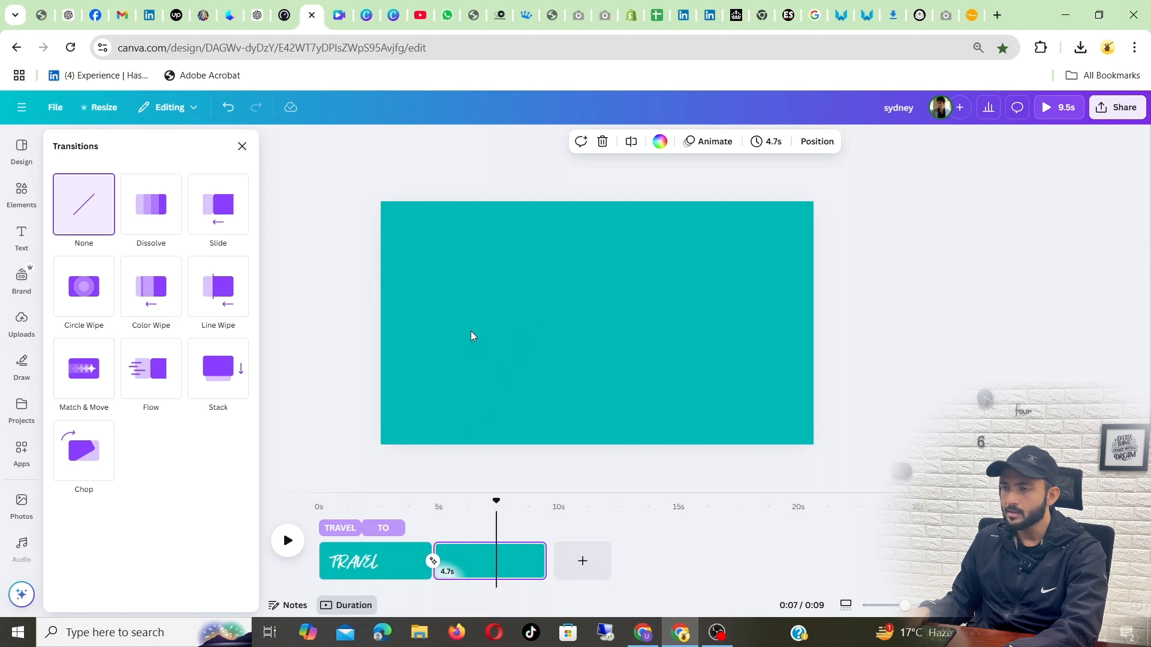
{"action": "key", "text": "t"}
{"action": "left_click_drag", "start_coordinate": [473, 333], "coordinate": [853, 331]}
{"action": "left_click_drag", "start_coordinate": [701, 312], "coordinate": [991, 312]}
{"action": "left_click", "coordinate": [354, 327]}
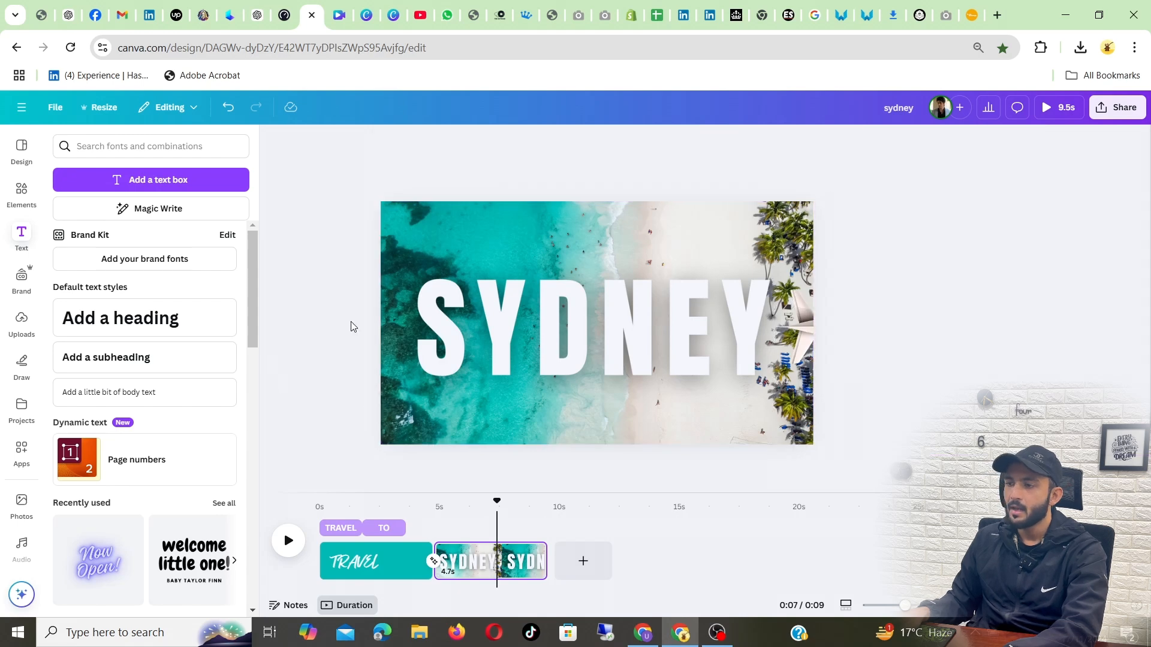
- Set the Match & Move transition's duration to 2.5 seconds and preview the whole video from the start
{"action": "left_click_drag", "start_coordinate": [496, 501], "coordinate": [320, 500]}
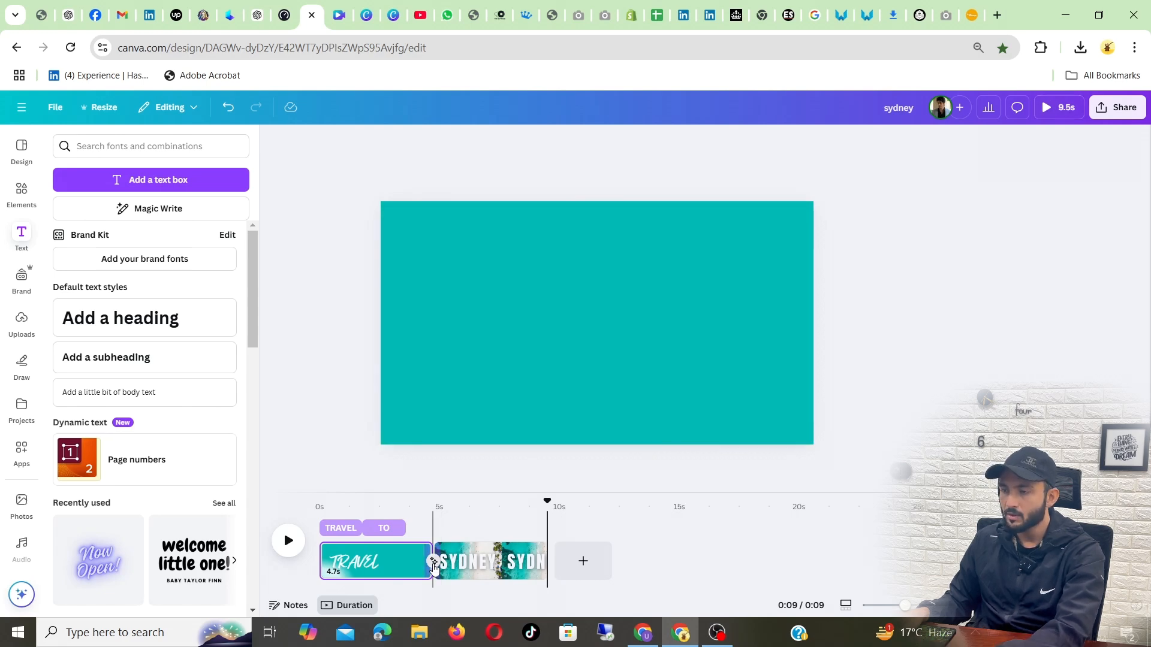
{"action": "left_click", "coordinate": [433, 562]}
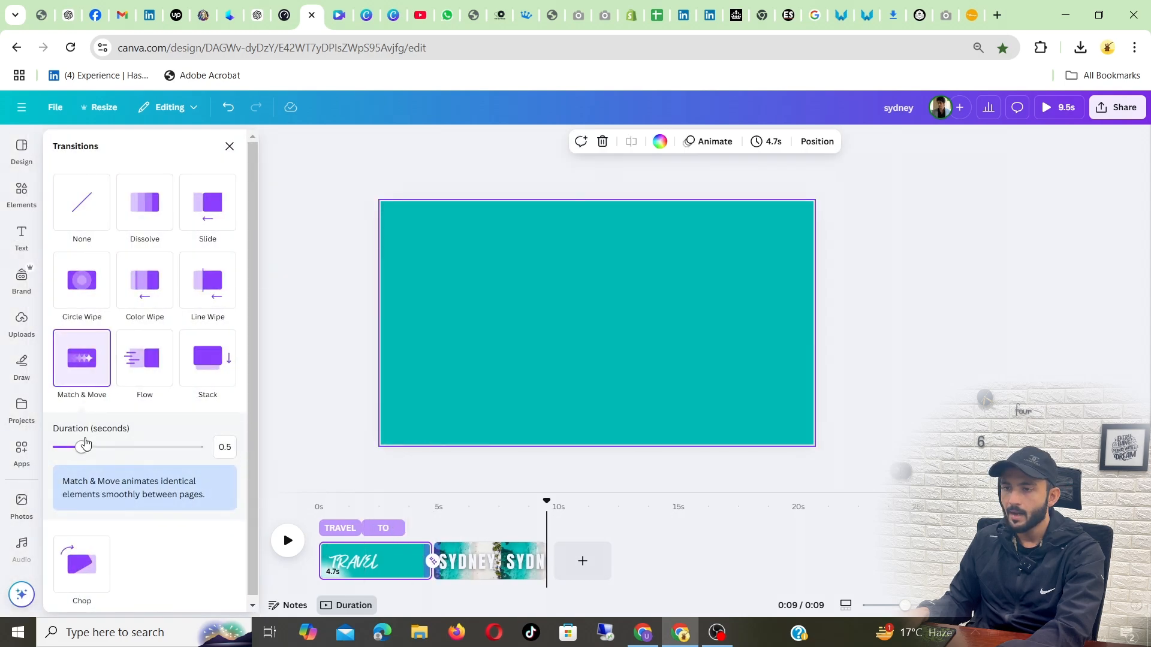
{"action": "left_click_drag", "start_coordinate": [85, 449], "coordinate": [211, 450]}
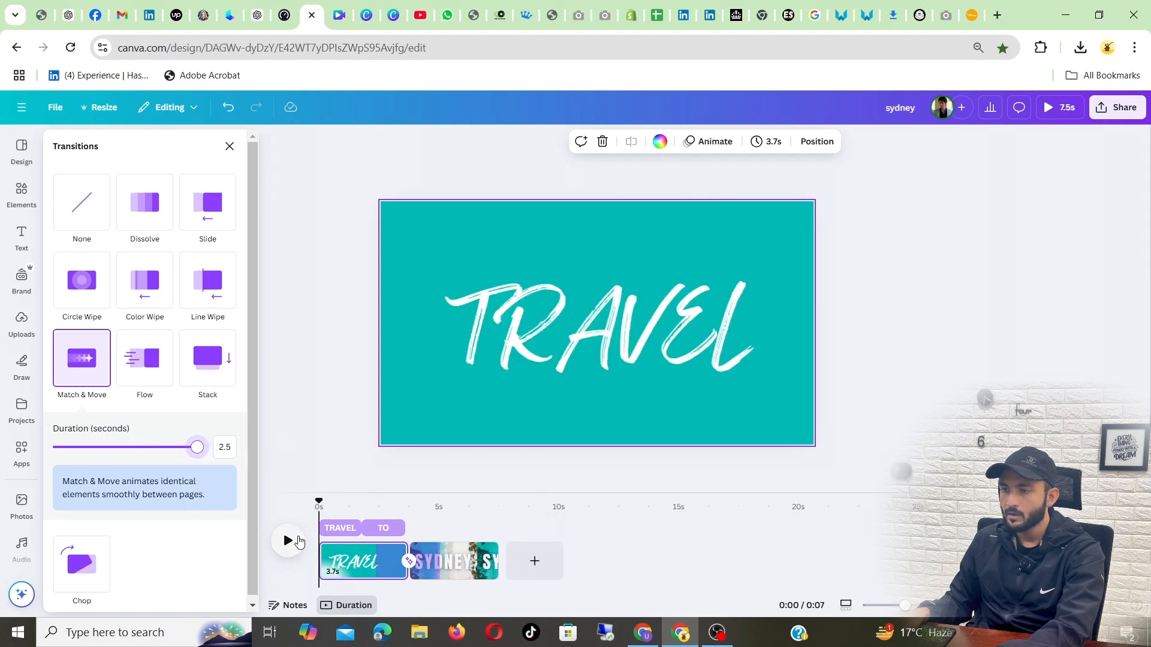
{"action": "left_click", "coordinate": [287, 541]}
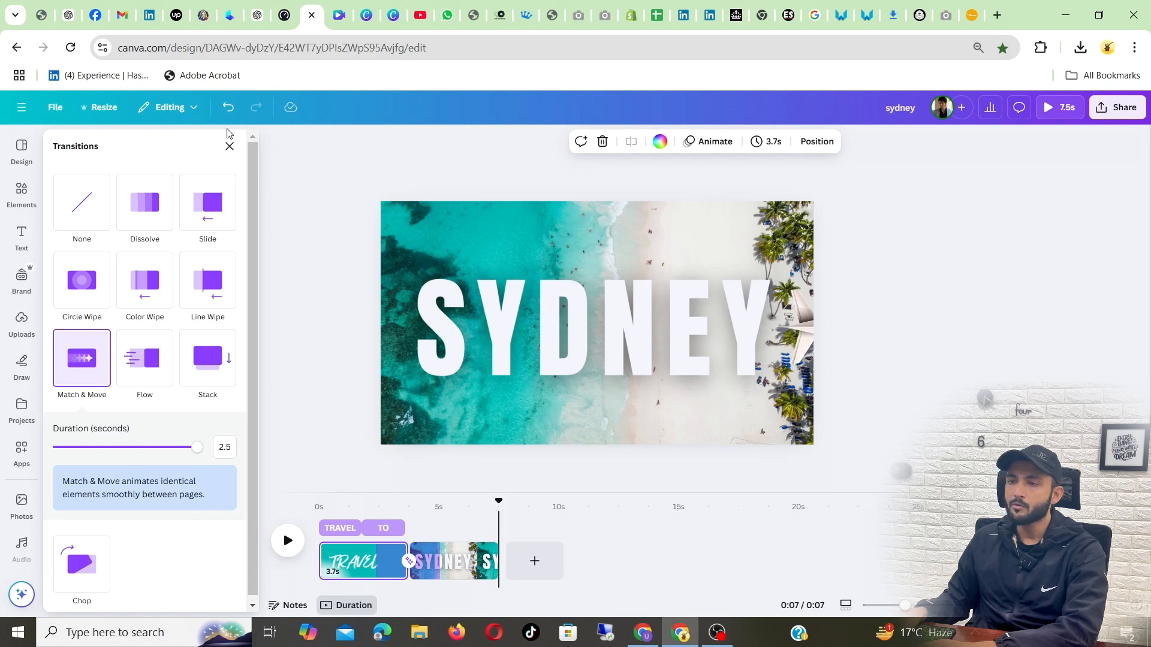
{"action": "left_click", "coordinate": [230, 146]}
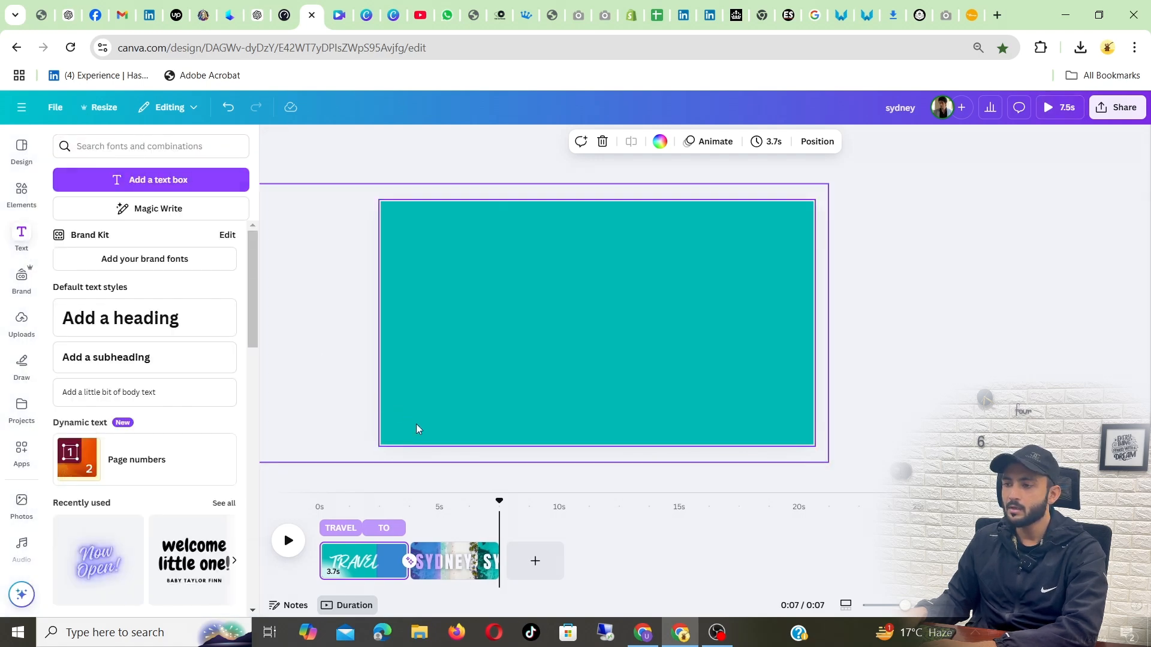
{"action": "left_click_drag", "start_coordinate": [498, 501], "coordinate": [319, 501]}
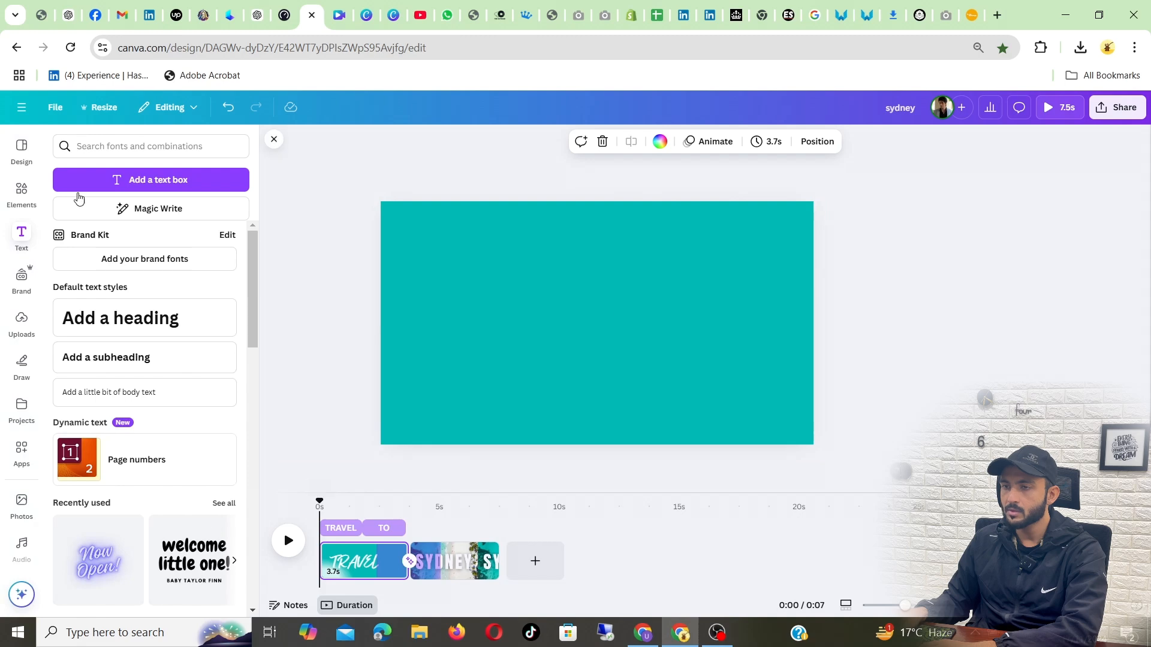
{"action": "left_click", "coordinate": [114, 145]}
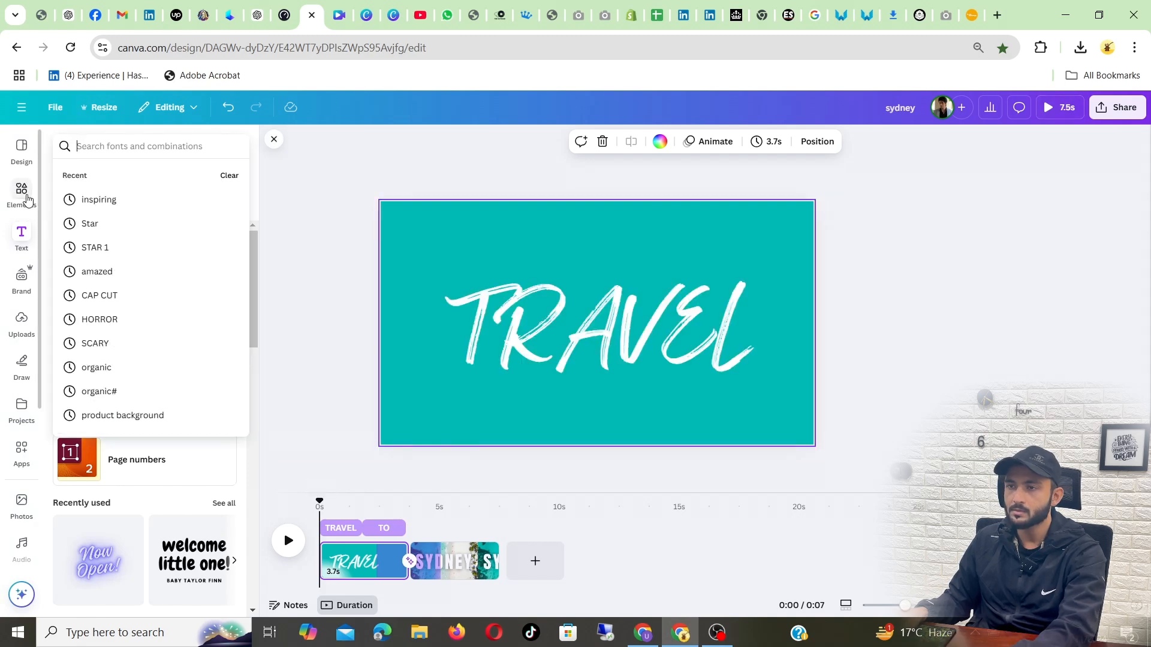
{"action": "left_click", "coordinate": [22, 191]}
{"action": "type", "text": "music"}
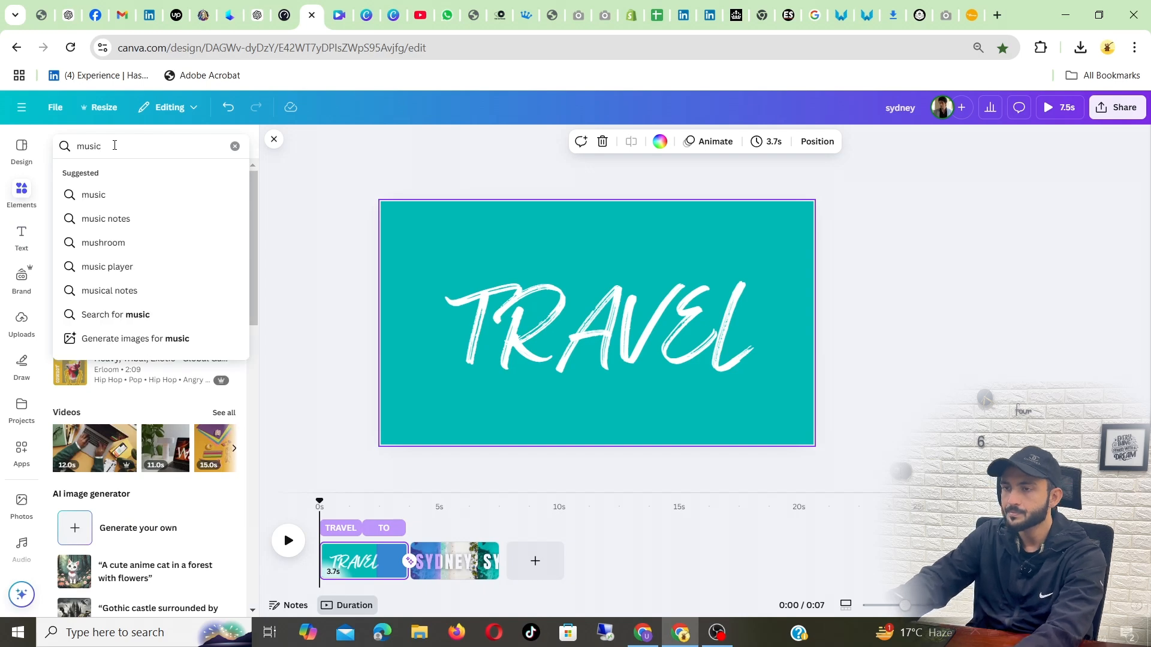
{"action": "key", "text": "Return"}
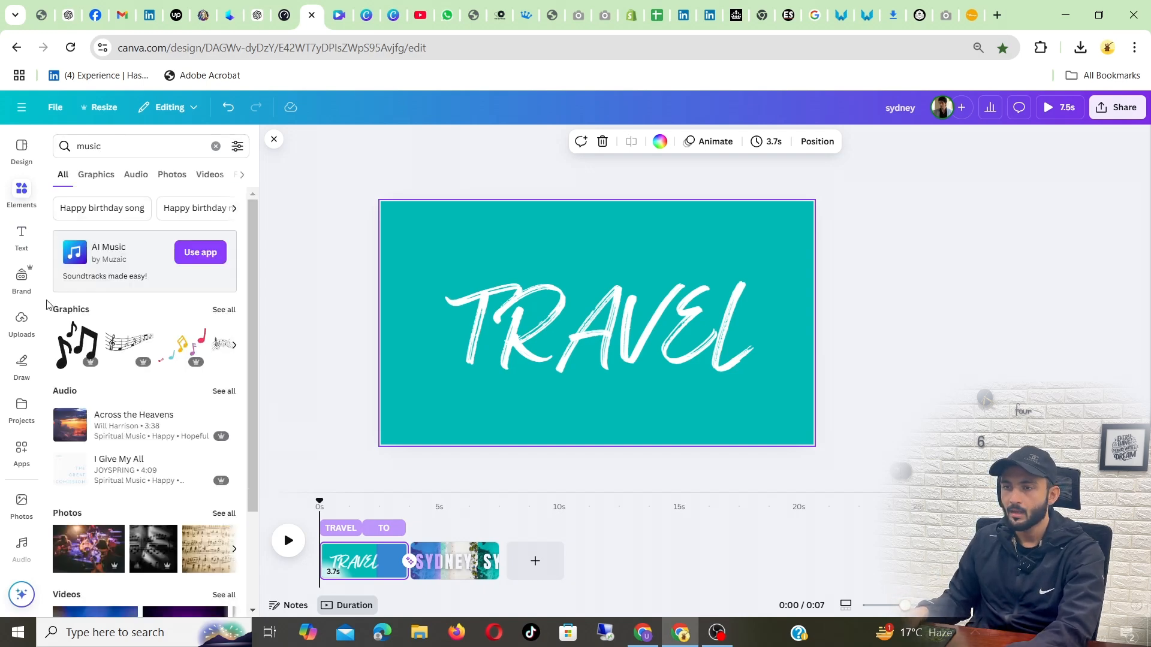
- Search the audio library for "music", listen to Across the Heavens, and add it as a track ending with the video at 7.5 seconds
{"action": "left_click", "coordinate": [21, 557]}
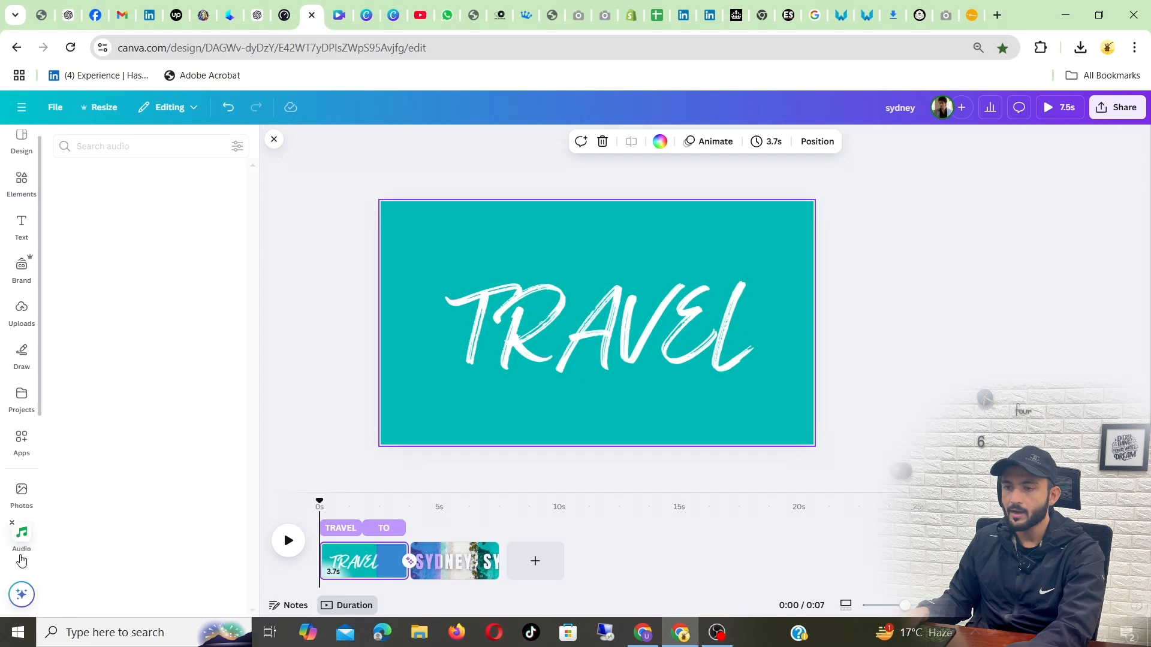
{"action": "left_click", "coordinate": [117, 154]}
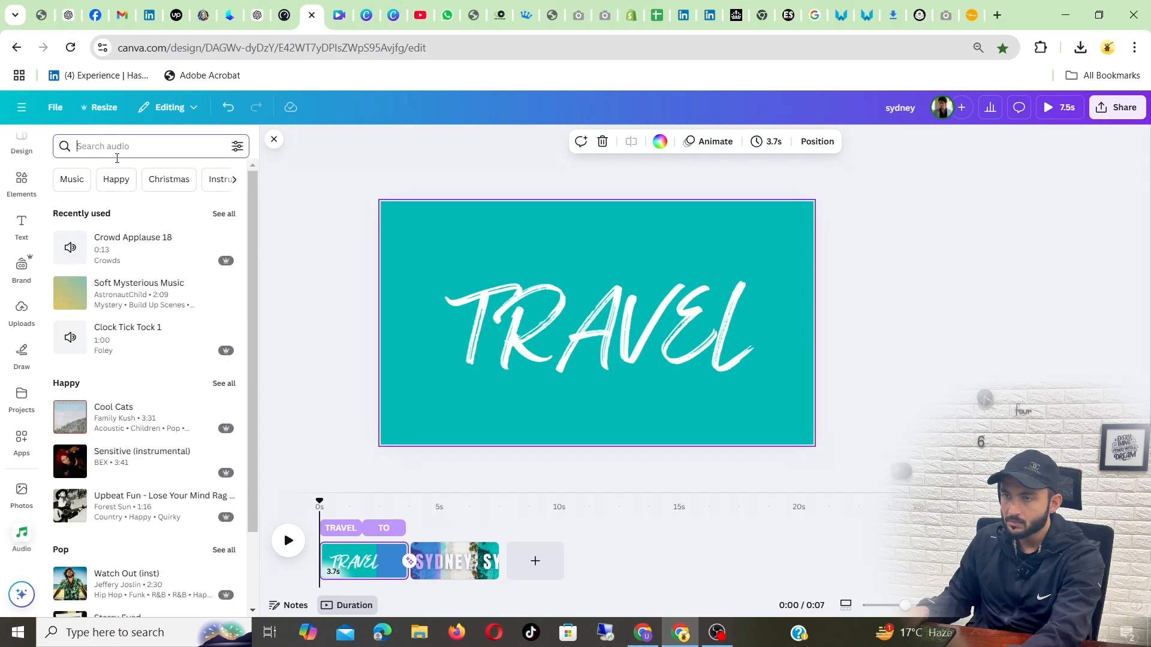
{"action": "type", "text": "music"}
{"action": "key", "text": "Return"}
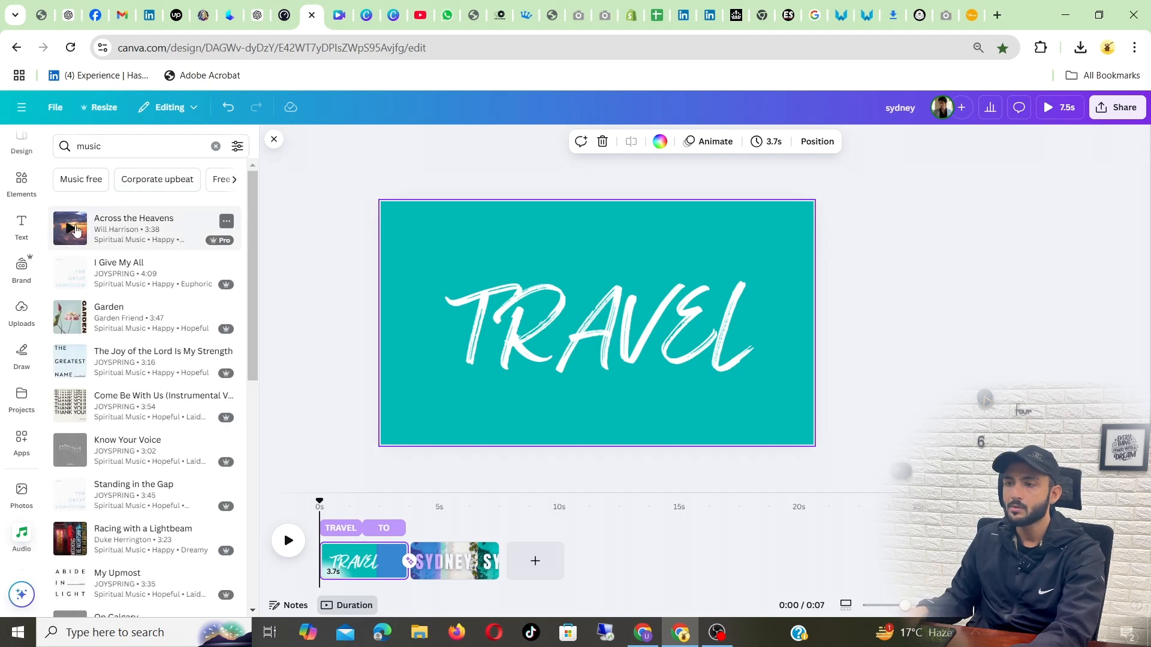
{"action": "left_click", "coordinate": [75, 231]}
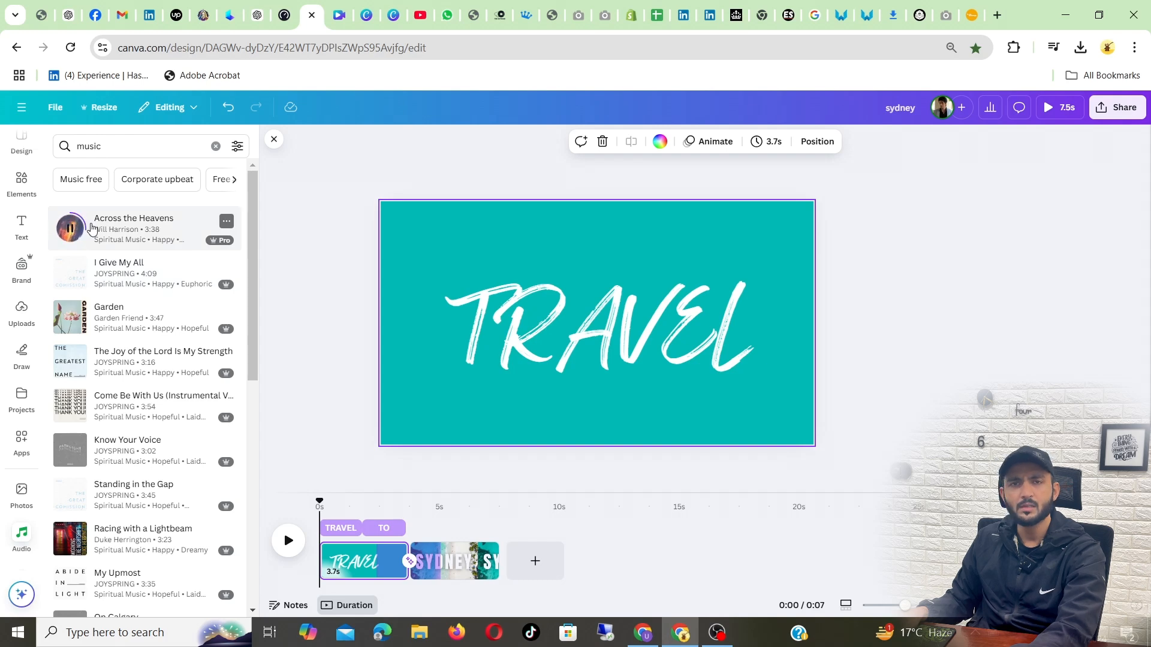
{"action": "left_click", "coordinate": [170, 230]}
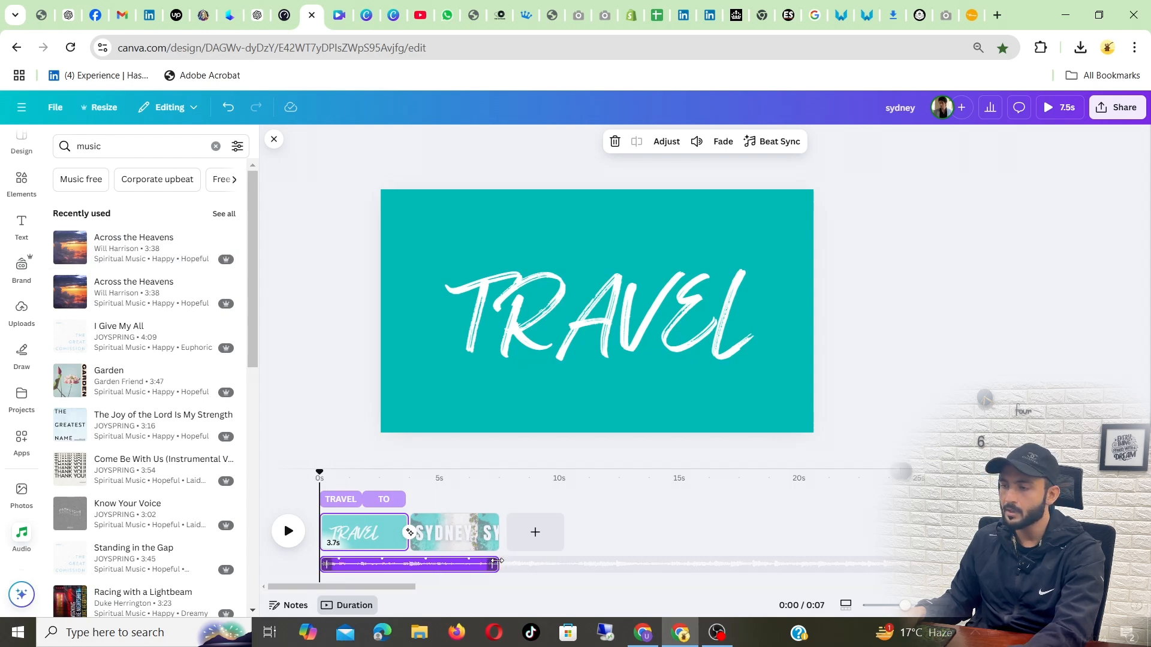
{"action": "mouse_move", "coordinate": [495, 562]}
{"action": "left_mouse_down"}
{"action": "mouse_move", "coordinate": [515, 561]}
{"action": "mouse_move", "coordinate": [454, 565]}
{"action": "mouse_move", "coordinate": [503, 568]}
{"action": "left_mouse_up"}
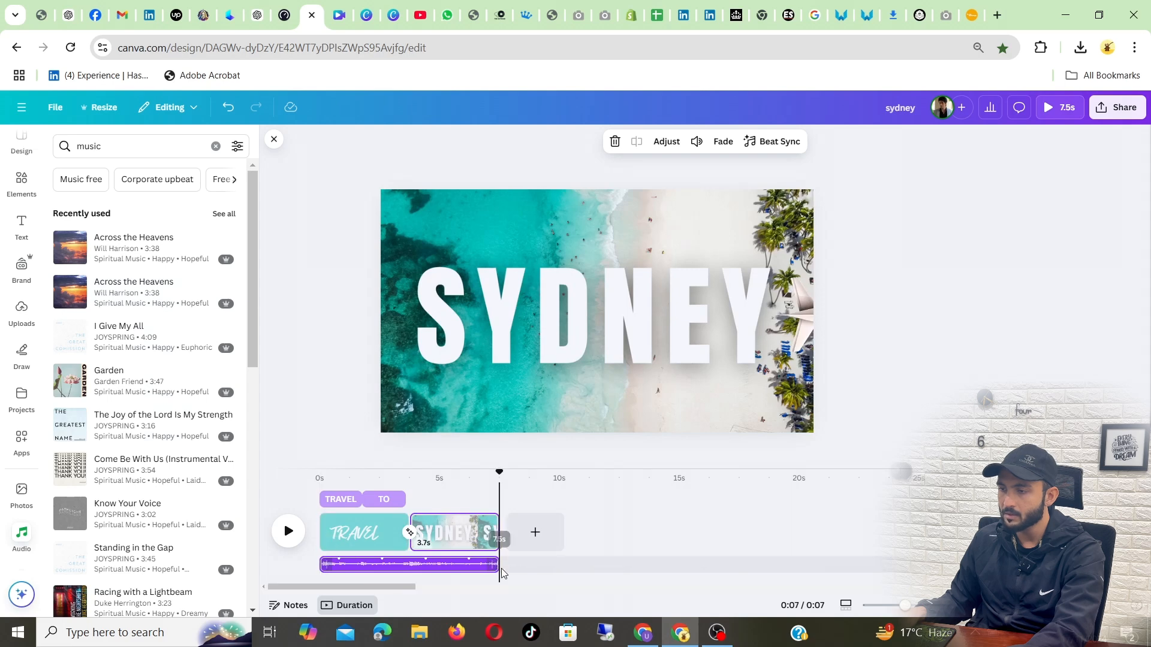
- Lower the music track's volume to 48 and play the video from the beginning
{"action": "left_click", "coordinate": [319, 480]}
{"action": "left_click_drag", "start_coordinate": [319, 480], "coordinate": [364, 558]}
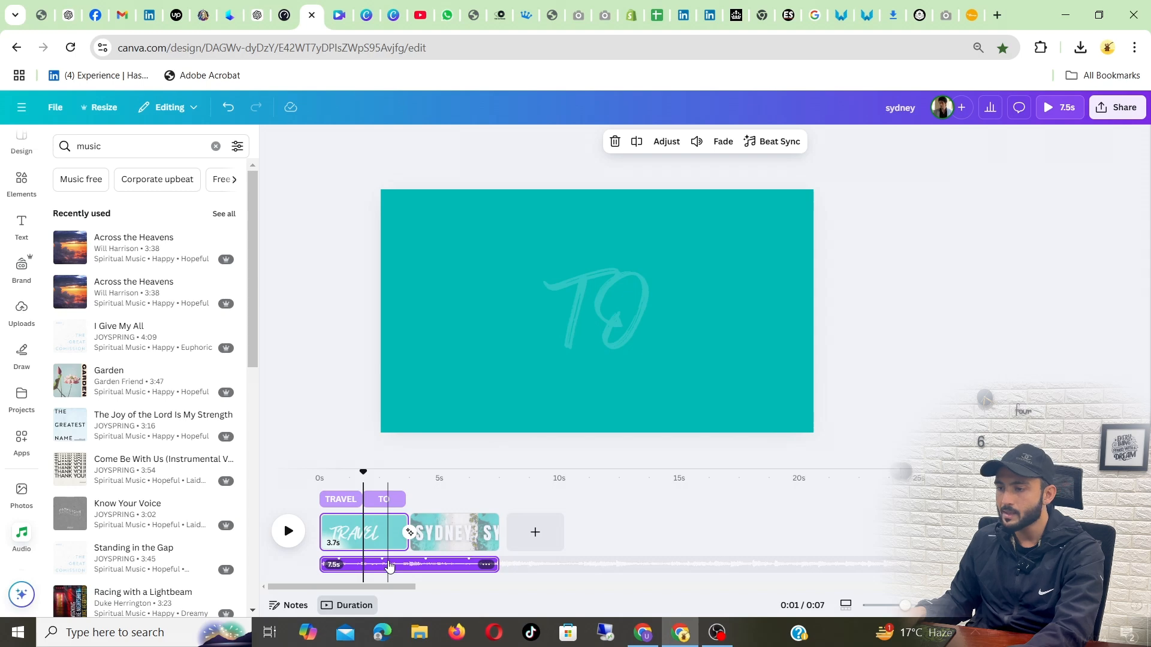
{"action": "right_click", "coordinate": [390, 567]}
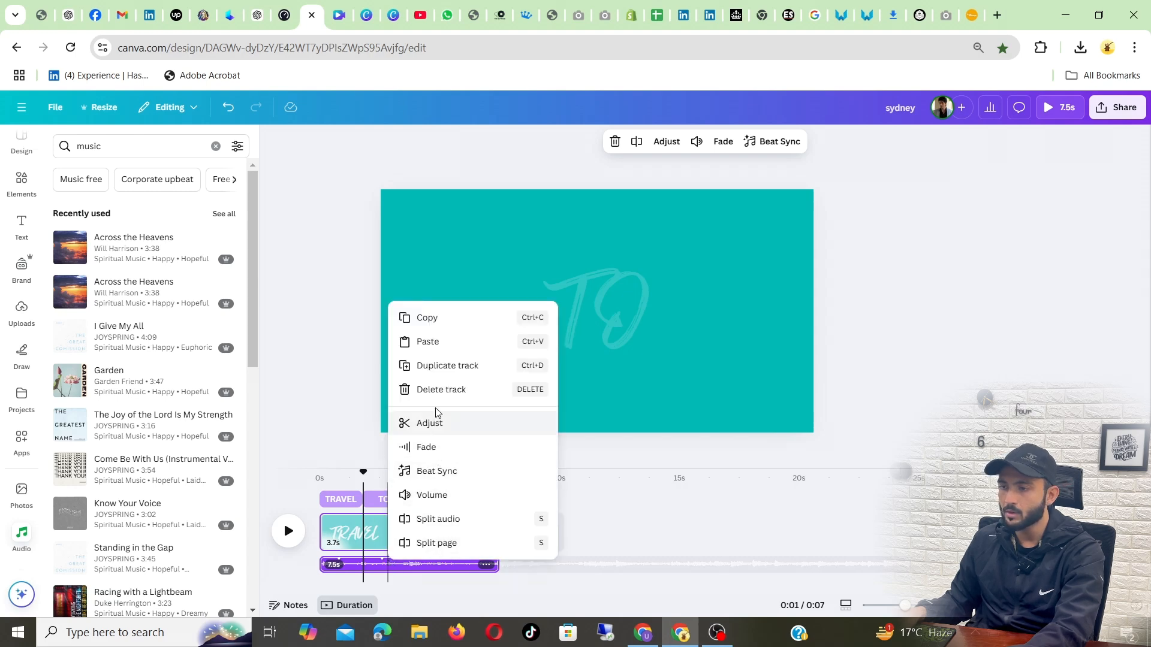
{"action": "left_click", "coordinate": [436, 495]}
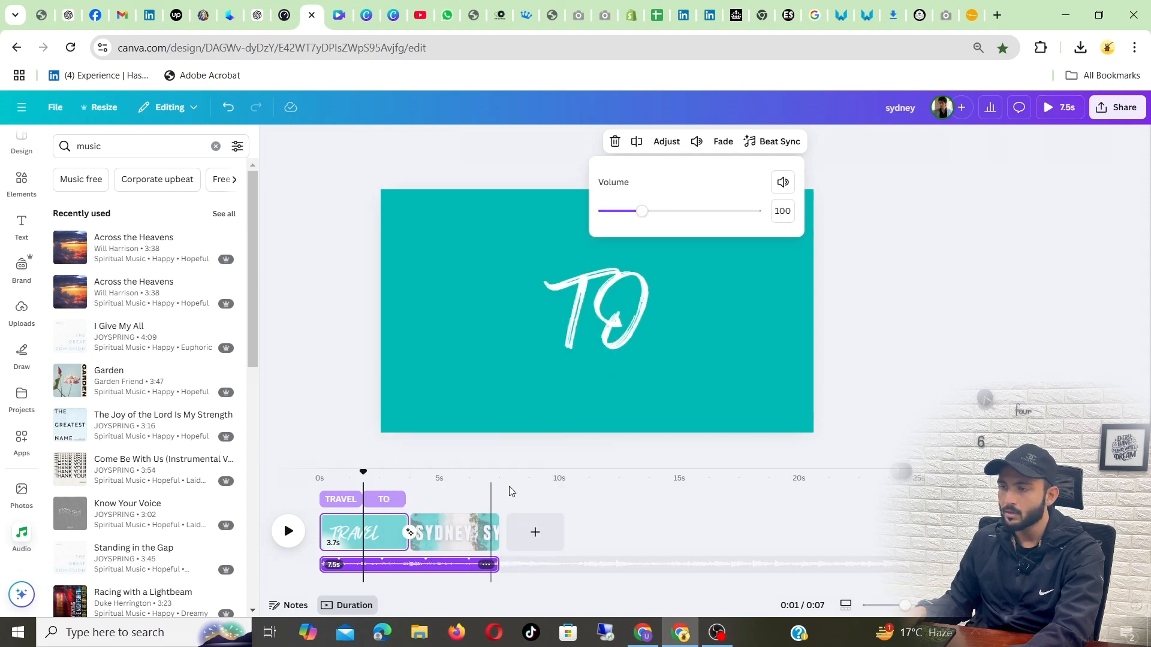
{"action": "left_click_drag", "start_coordinate": [642, 211], "coordinate": [624, 222]}
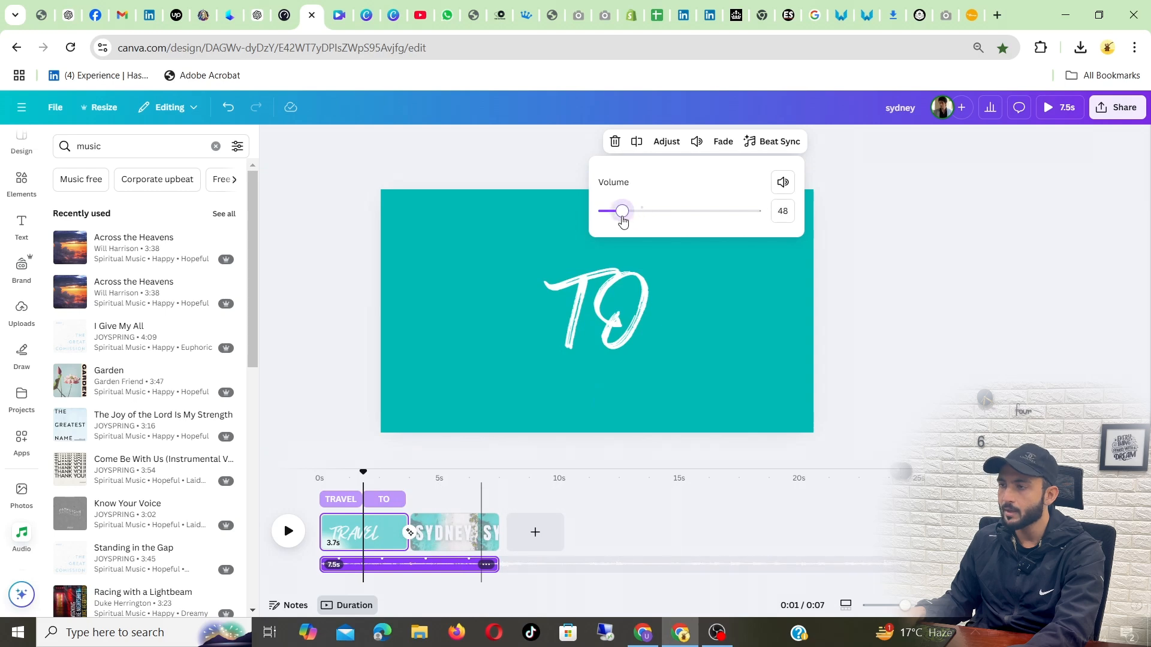
{"action": "left_click_drag", "start_coordinate": [363, 473], "coordinate": [320, 473]}
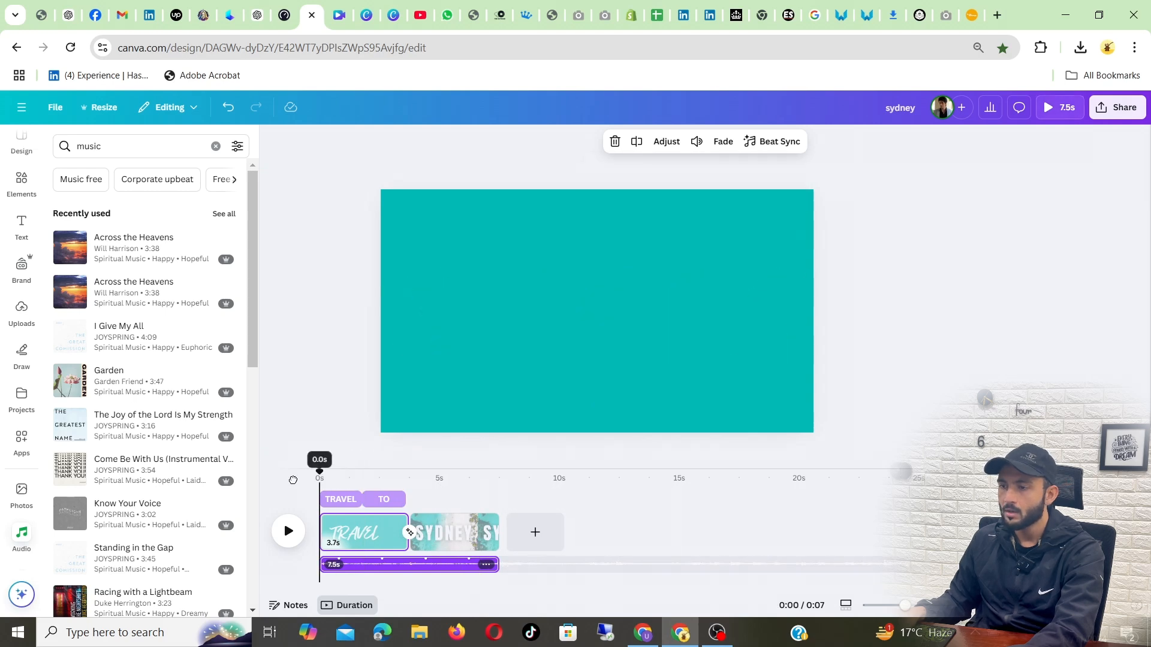
{"action": "left_click", "coordinate": [286, 532]}
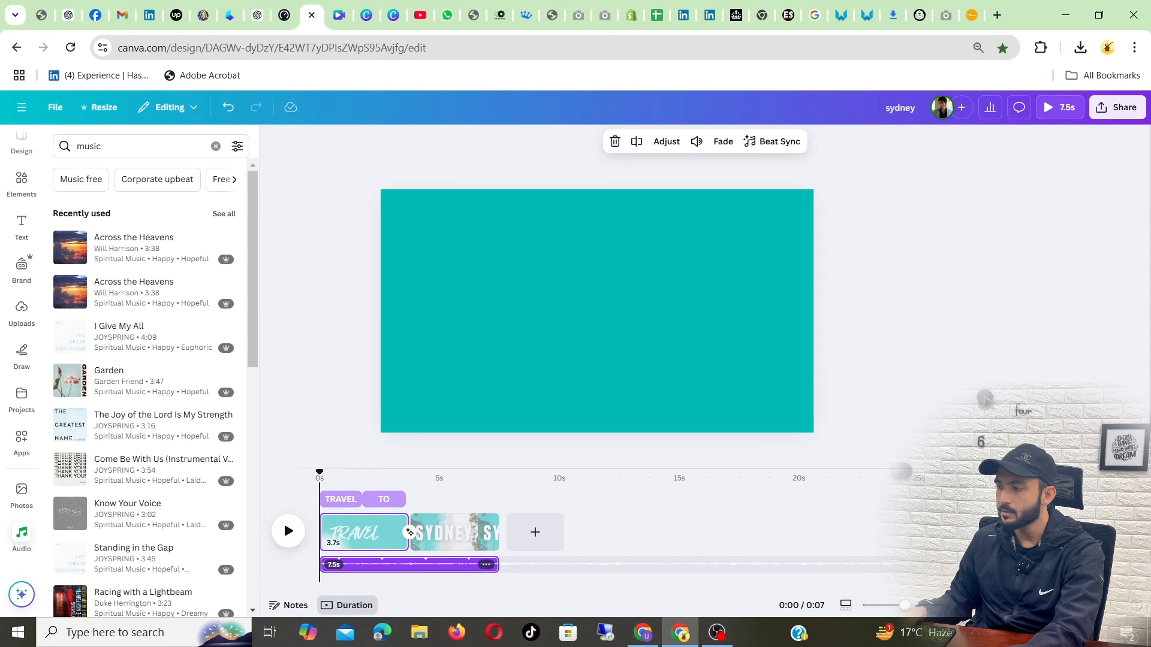